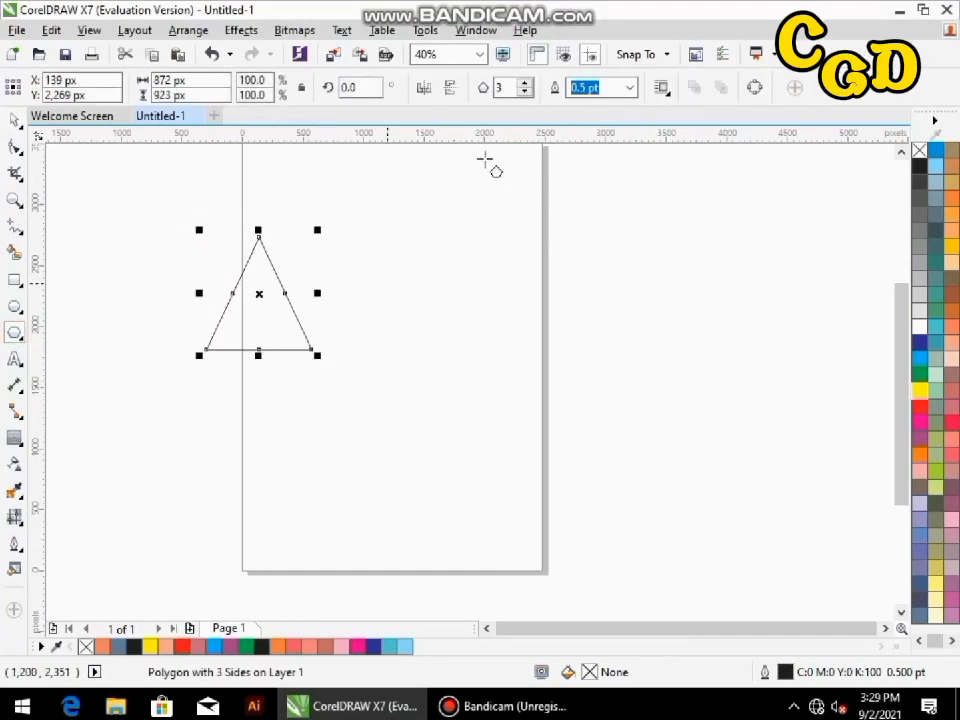
- Change the triangle polygon to 6 sides to make it a hexagon
left_click(525, 85)
left_click(525, 85)
left_click(525, 85)
left_click(15, 119)
left_click(381, 368)
- Duplicate the hexagon sideways at equal spacing to build a row of six hexagons with touching sides
left_click(257, 346)
left_click(257, 346)
left_click_drag(257, 343, 364, 353)
key("ctrl+r")
key("ctrl+r")
key("ctrl+r")
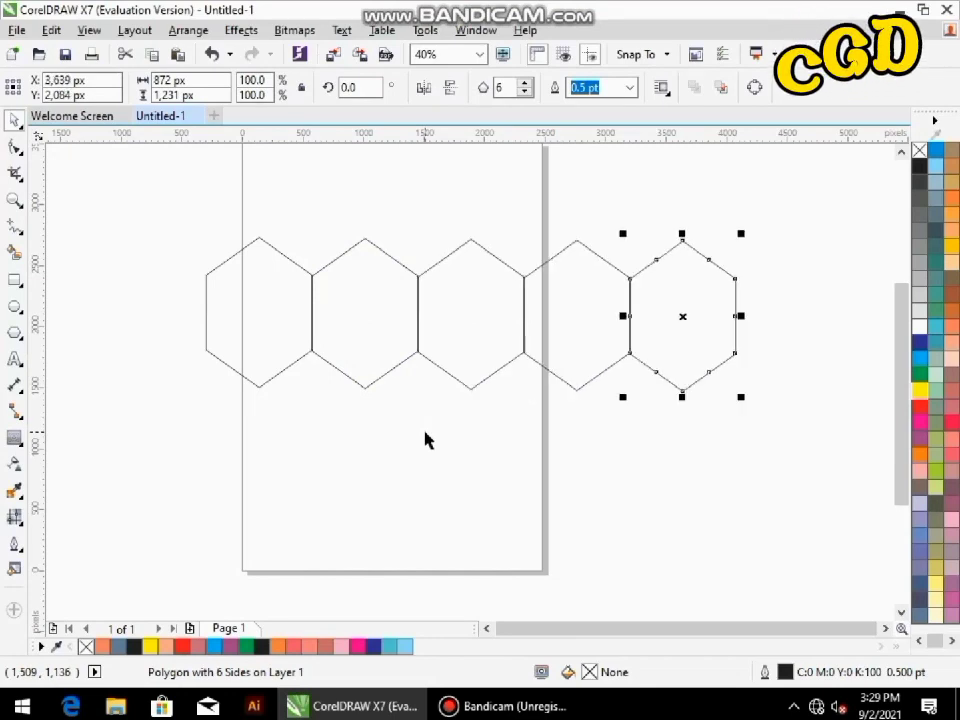
key("ctrl+r")
left_click(570, 480)
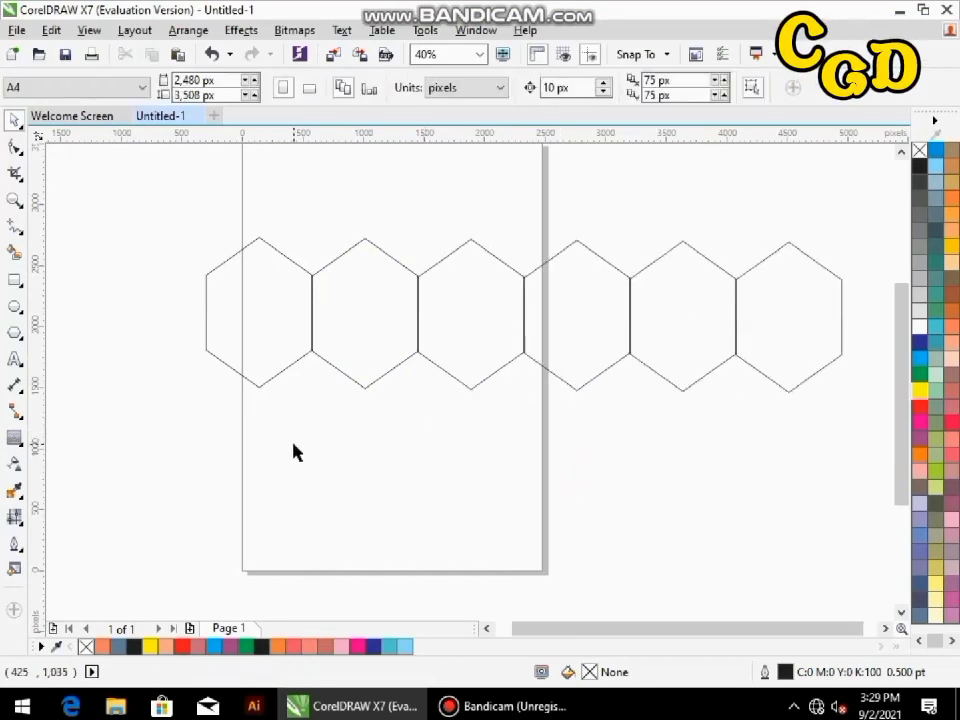
- Group the six hexagons and place a copy of the row beneath it, offset by half a hexagon so the edges interlock
key("z")
left_click_drag(253, 207, 427, 487)
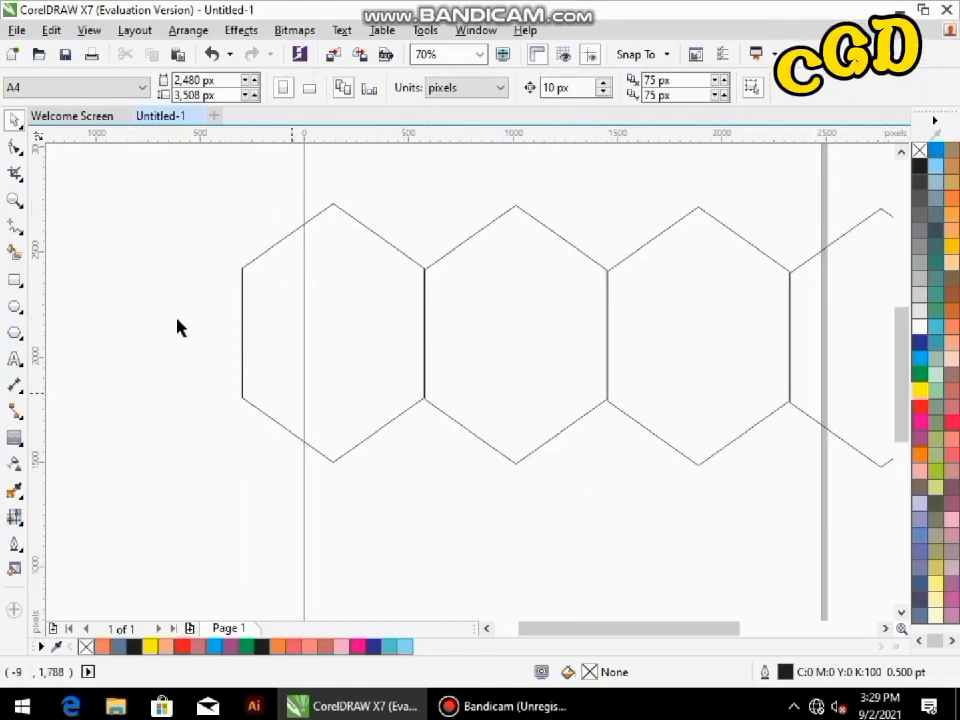
scroll(167, 328, "down", 2)
left_click(15, 121)
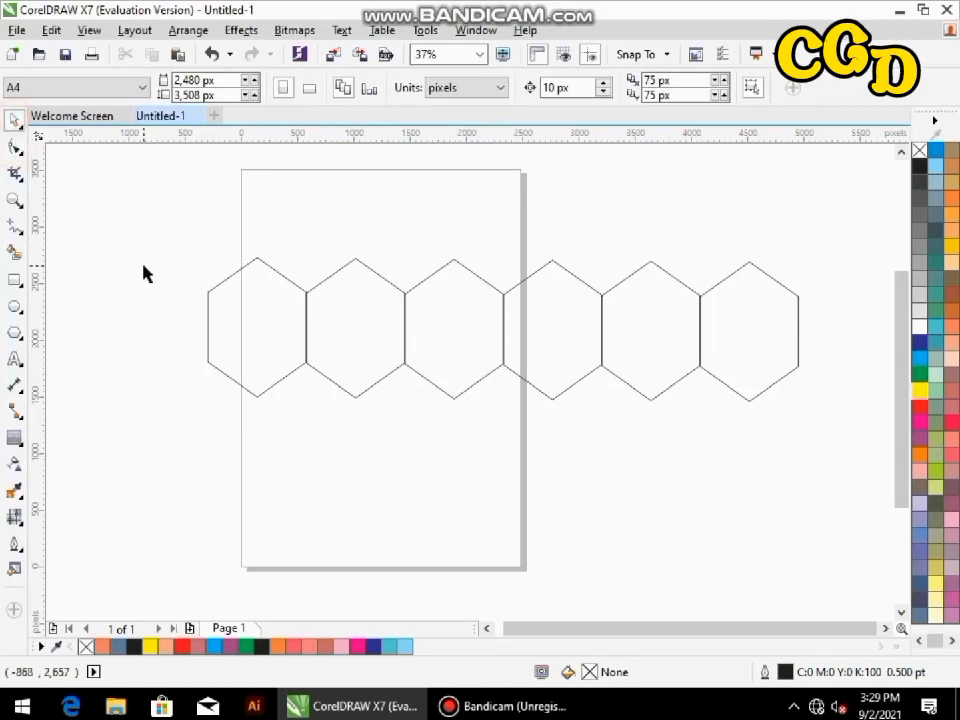
key("ctrl+a")
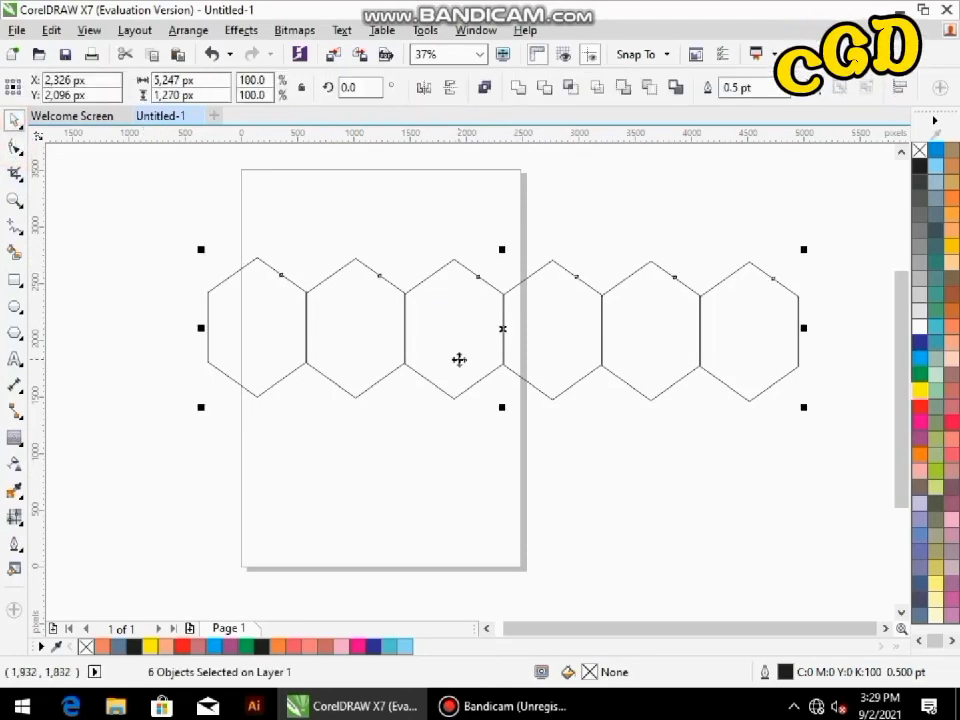
key("ctrl+g")
left_click_drag(449, 371, 500, 480)
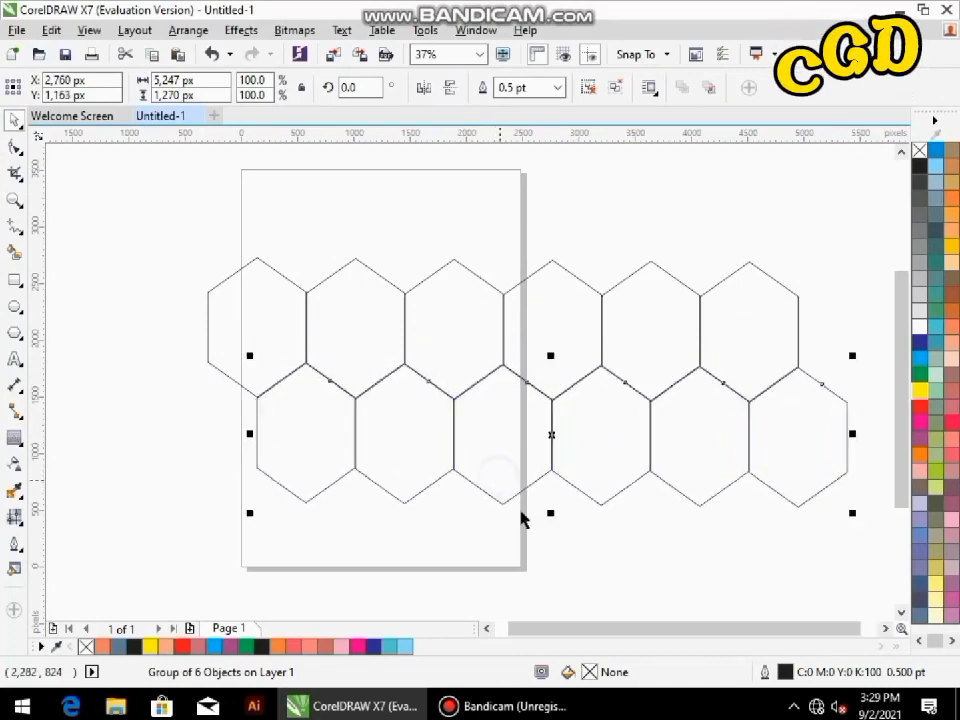
left_click(497, 497)
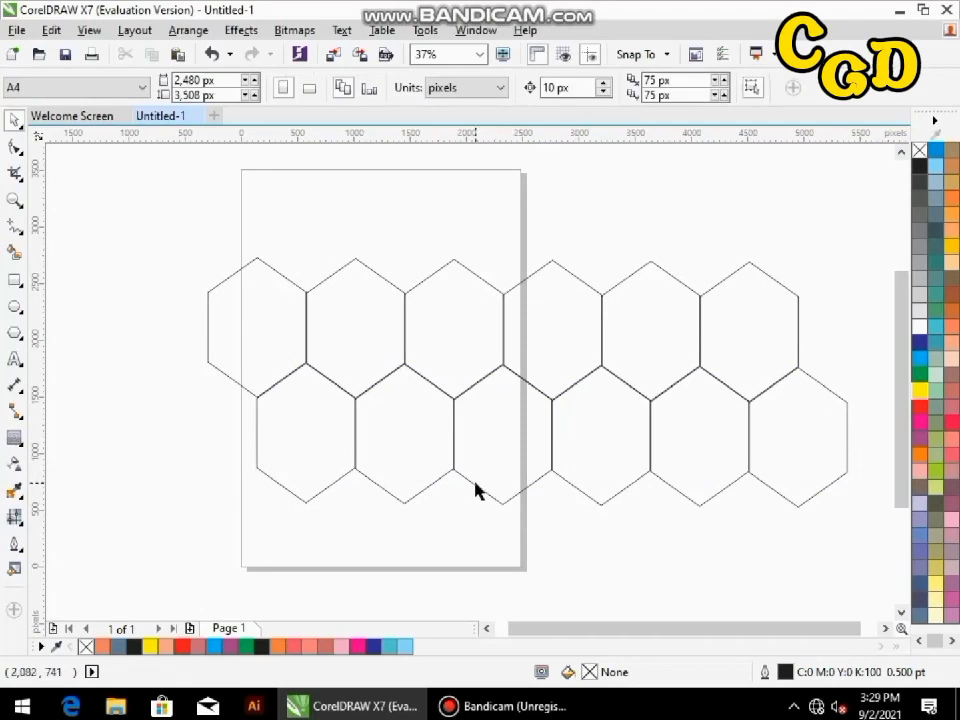
- Copy the second hexagon row and place it beneath as a third row, aligned horizontally with the first
left_click_drag(253, 340, 826, 530)
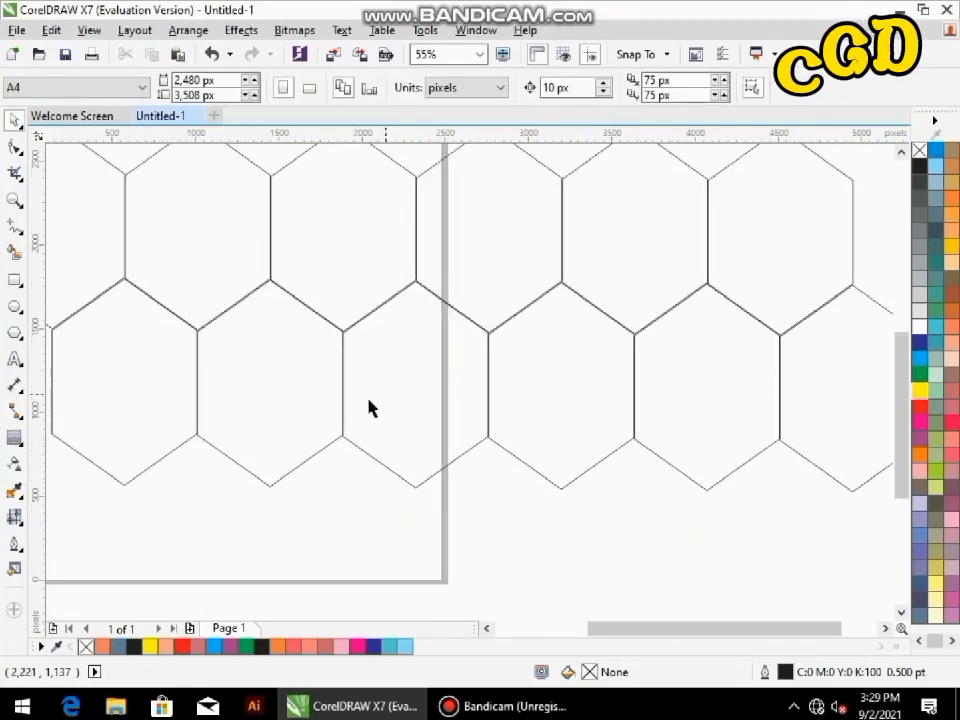
scroll(350, 410, "down", 2)
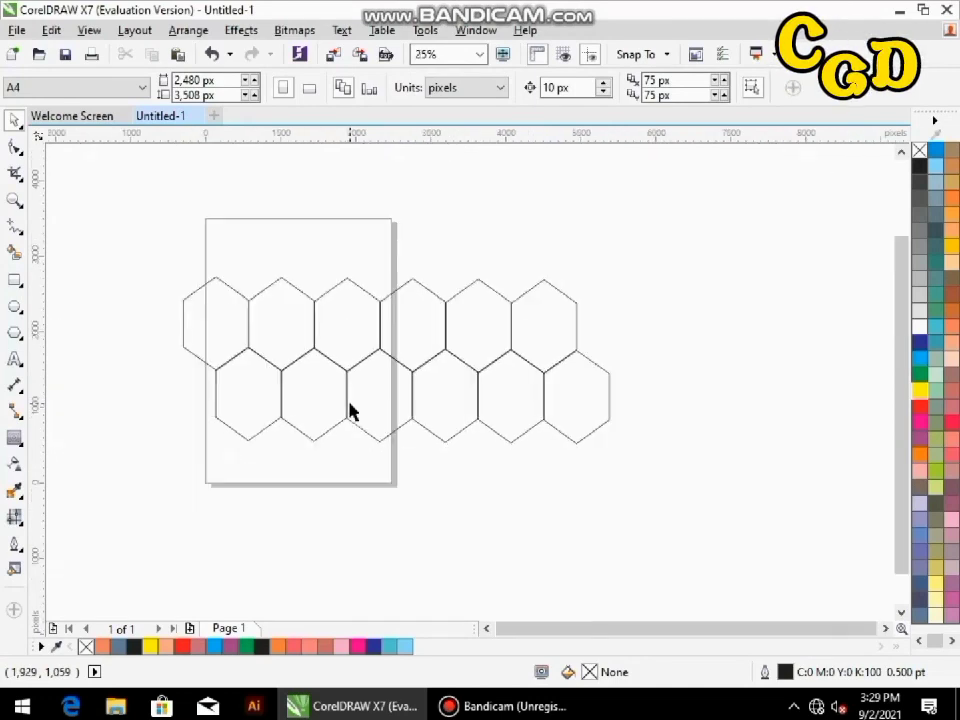
left_click(12, 148)
left_click(10, 119)
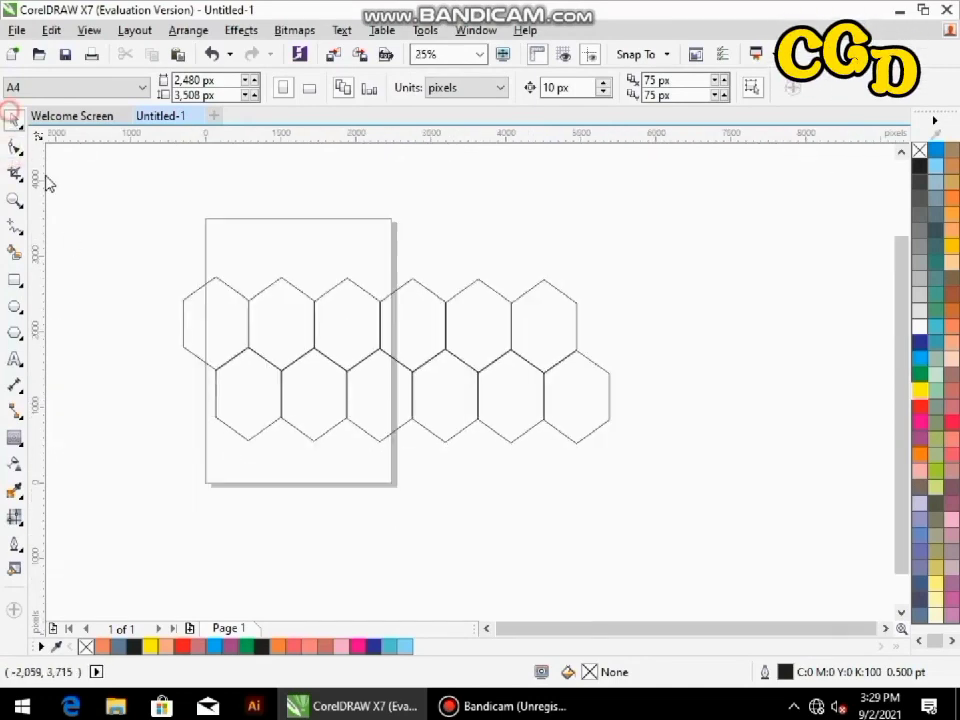
left_click(382, 414)
left_click_drag(382, 414, 349, 484)
left_click(471, 570)
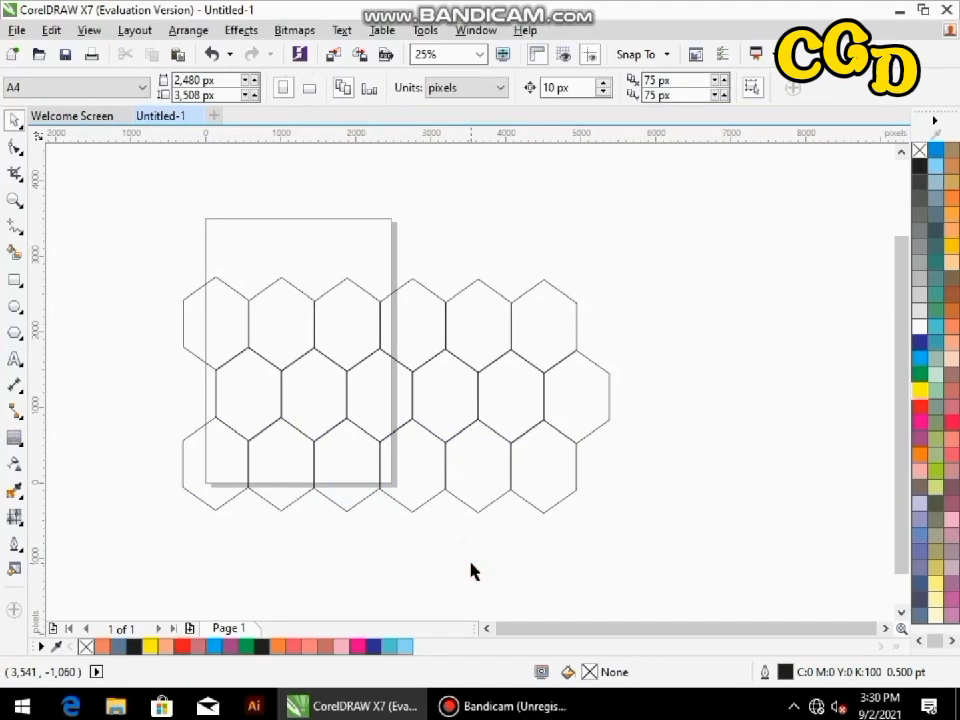
- Move the third hexagon row up 10 px and left 2 px to close the gap with the row above
key("z")
left_click_drag(169, 383, 575, 535)
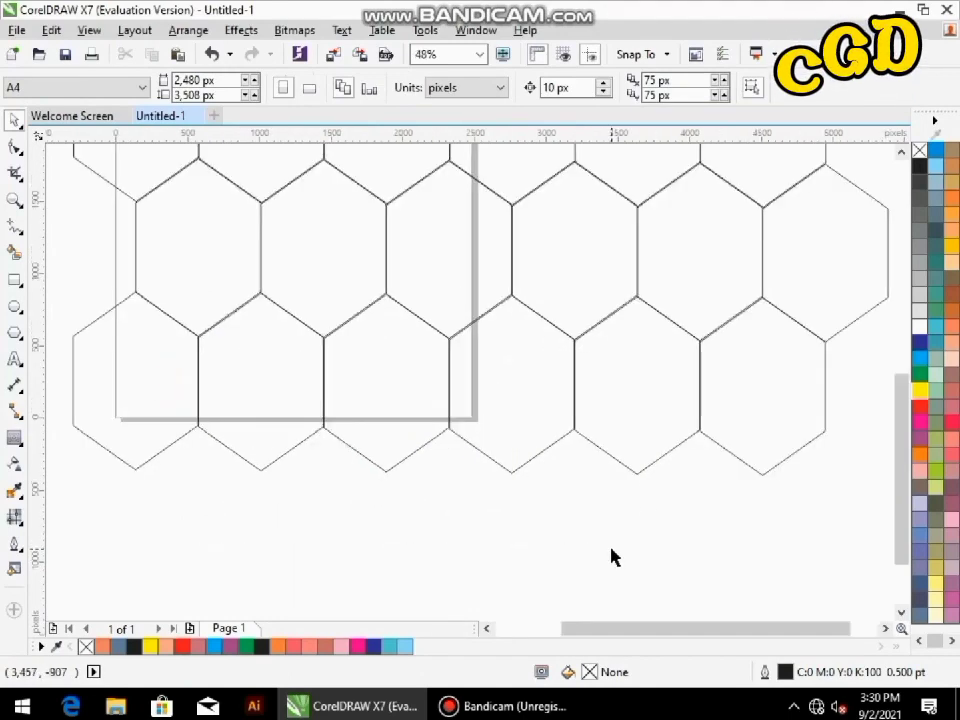
left_click_drag(186, 259, 493, 437)
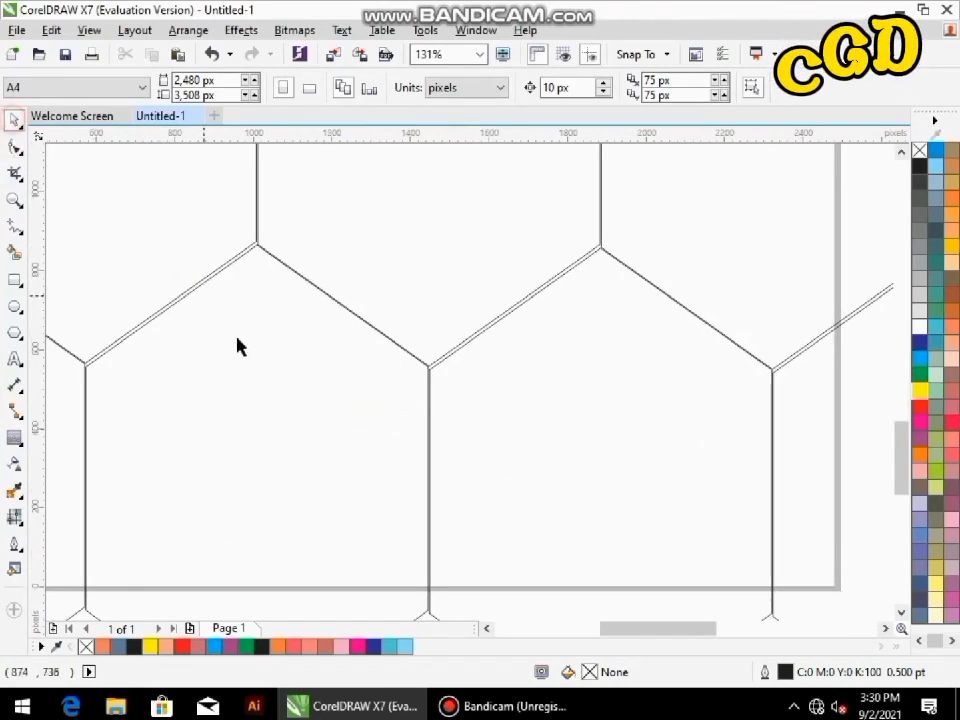
left_click(309, 339)
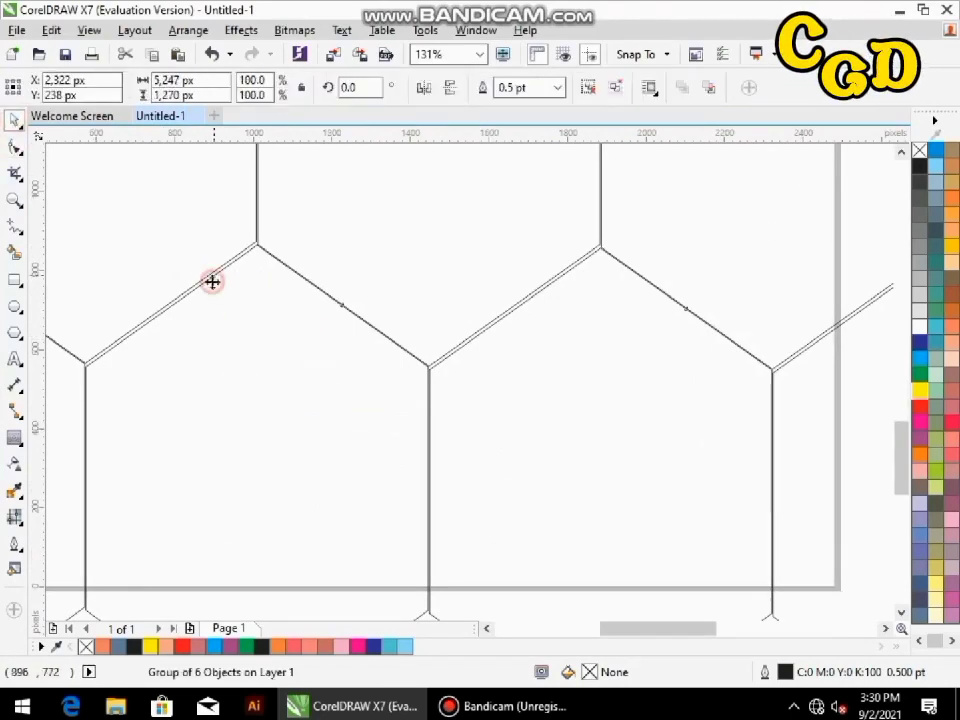
left_click(233, 316)
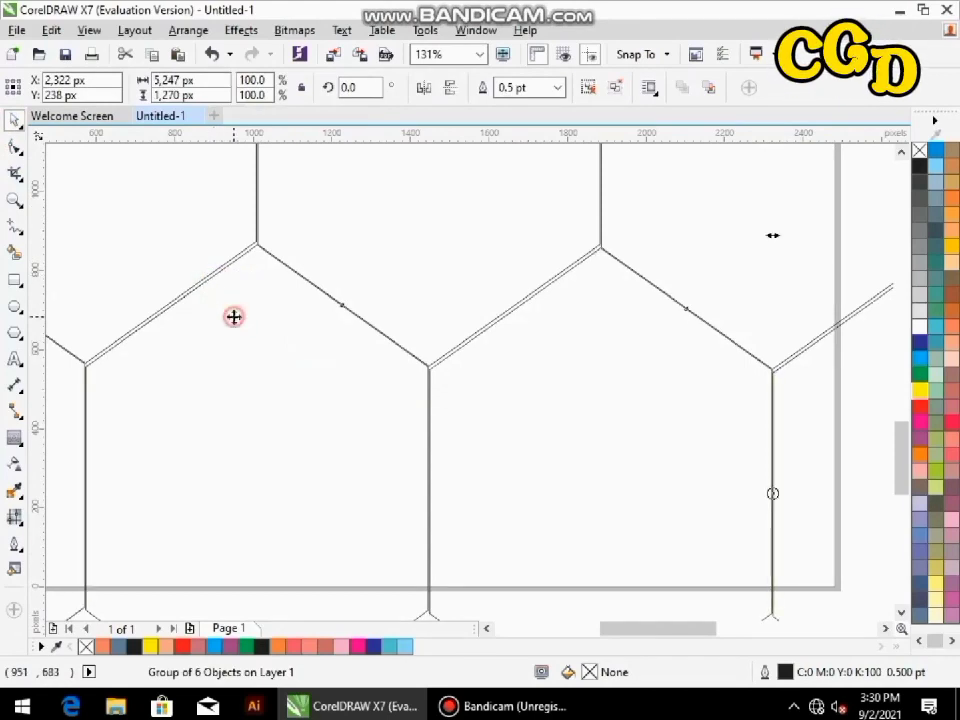
key("Up")
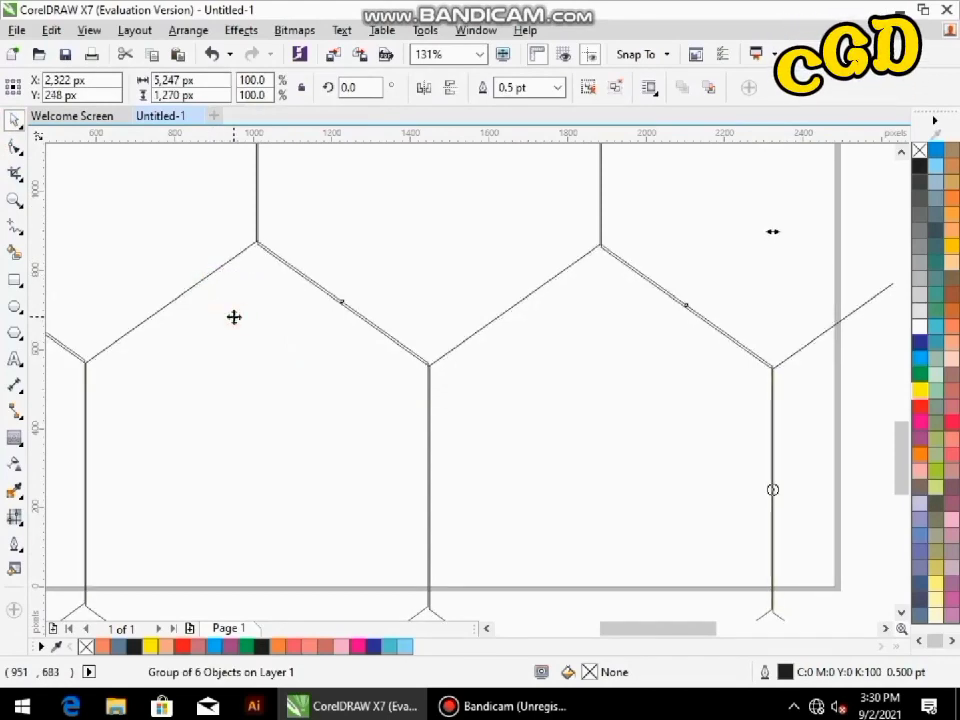
key("Right")
key("Left")
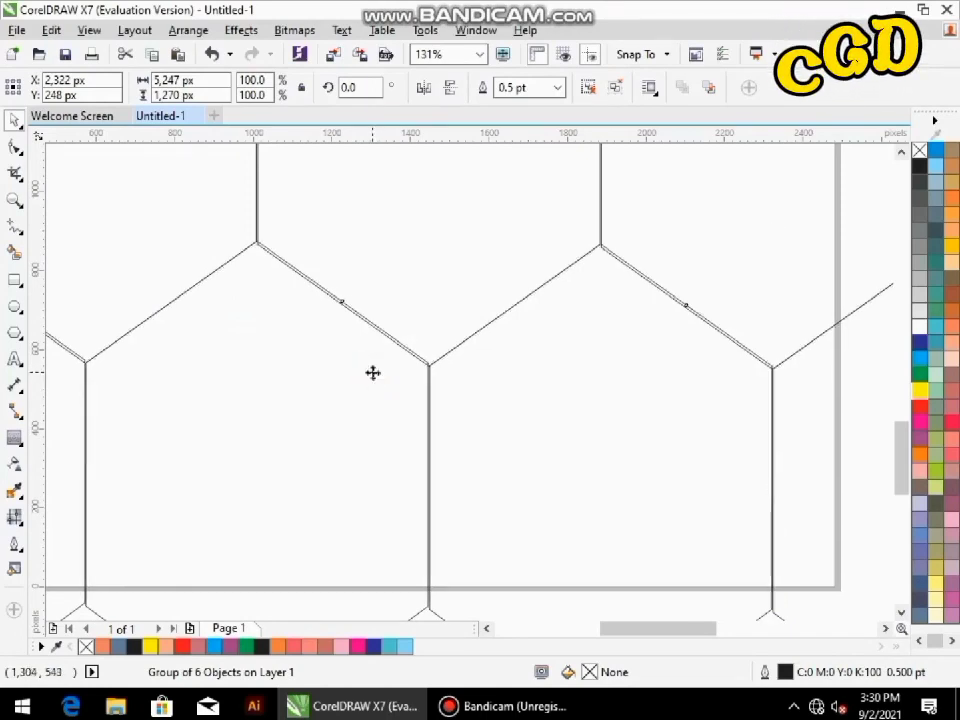
mouse_move(489, 416)
left_mouse_down()
mouse_move(490, 424)
mouse_move(489, 416)
left_mouse_up()
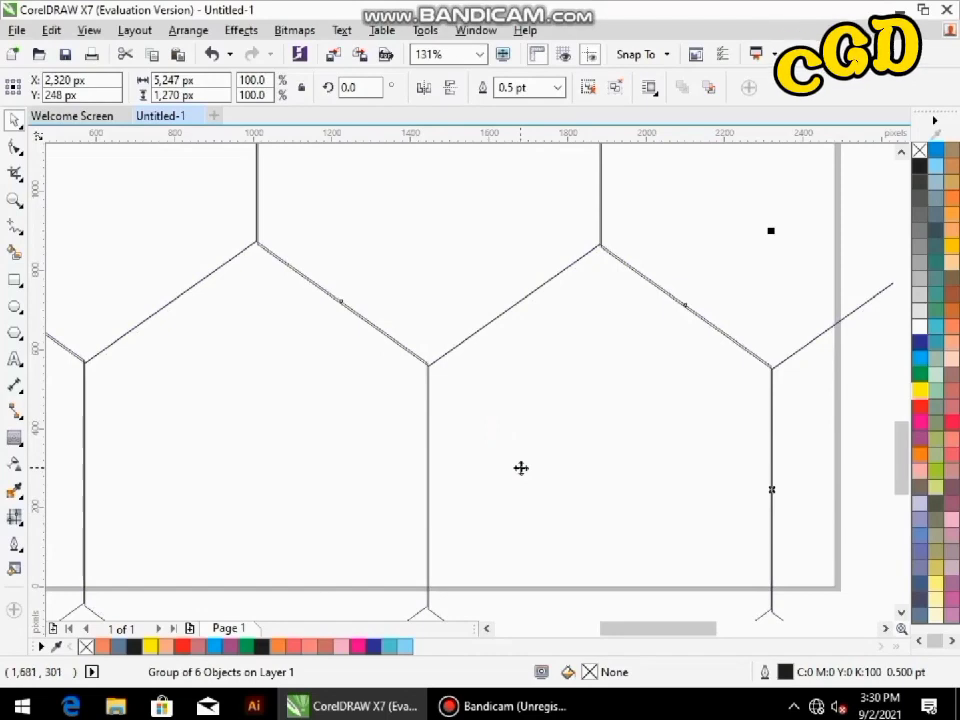
left_click(418, 321)
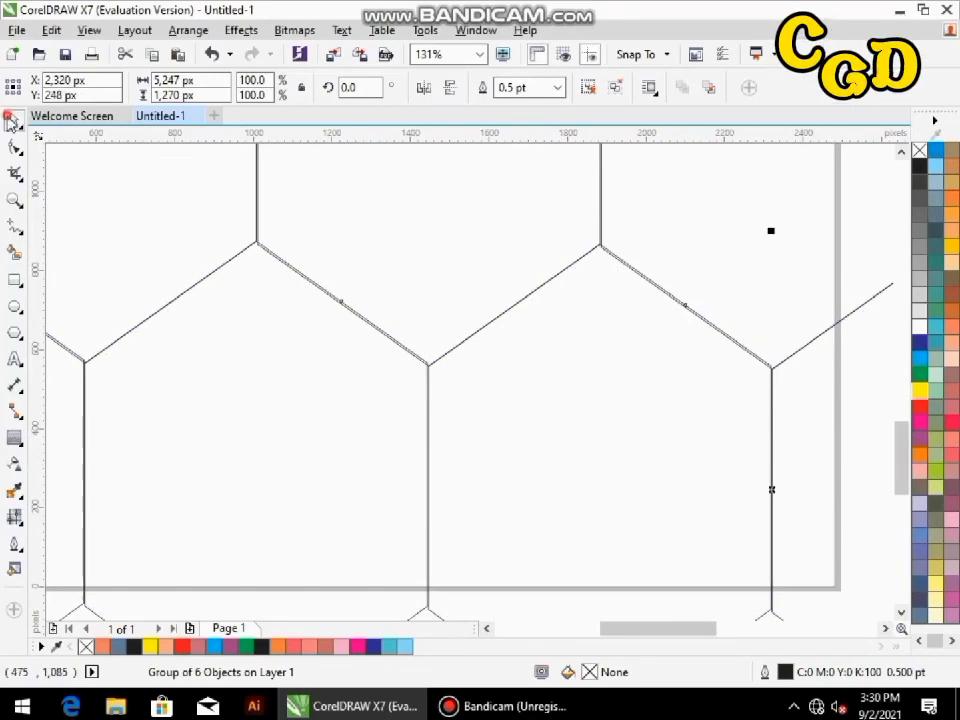
- Group the three hexagon rows together
scroll(216, 298, "down", 4)
left_click(756, 588)
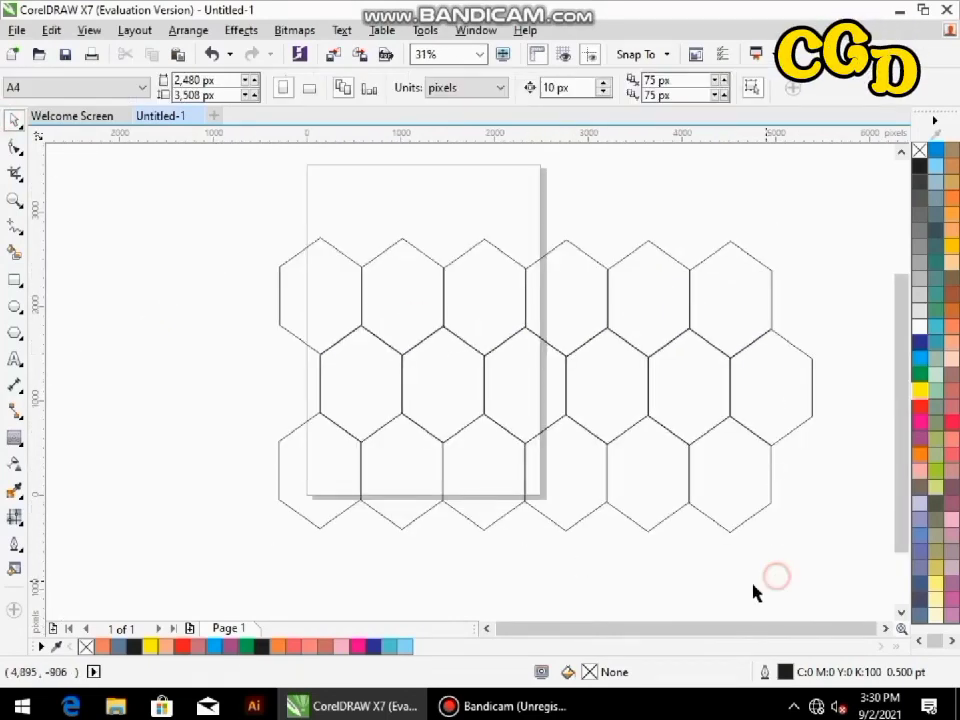
left_click_drag(217, 202, 816, 611)
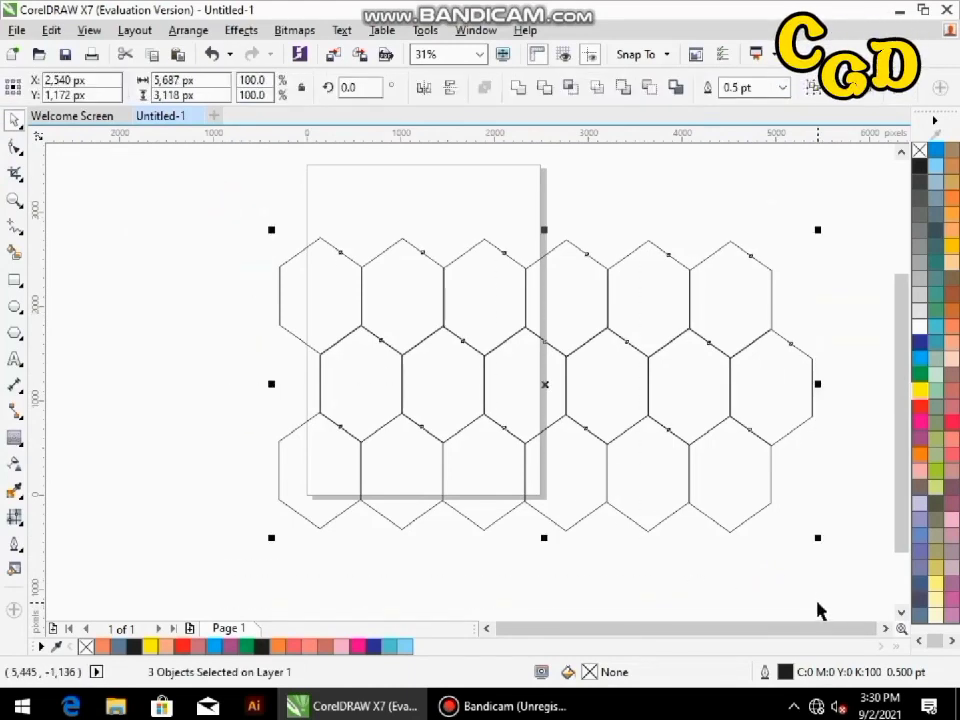
key("ctrl+g")
left_click(731, 579)
- Move the honeycomb group up and left over the page and scale it down proportionally to about 80.7%
left_click_drag(589, 491, 495, 469)
left_click(660, 565)
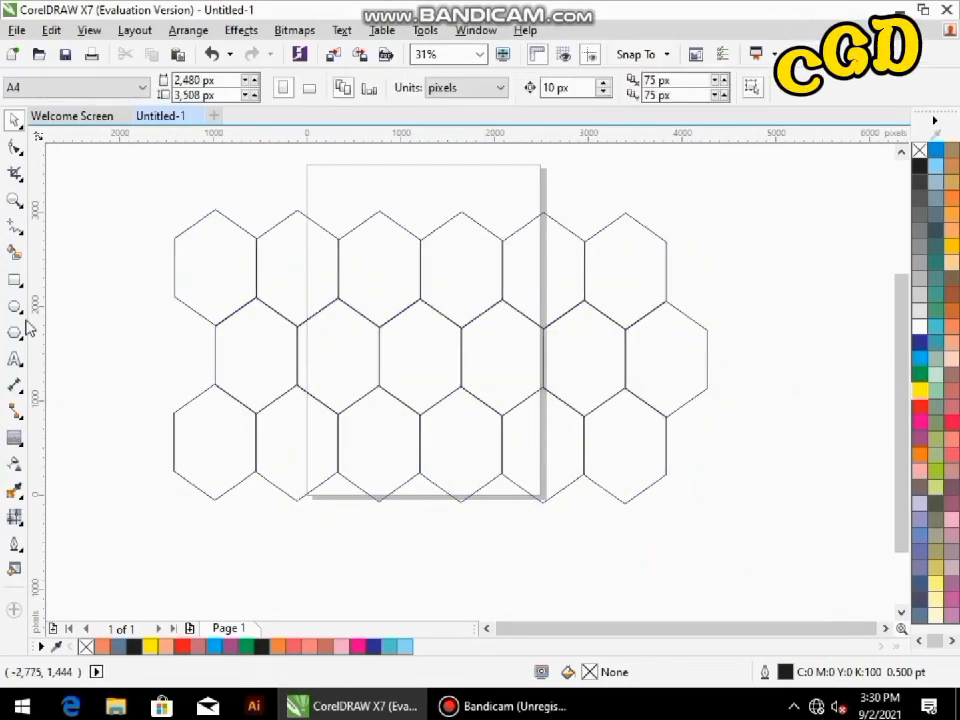
left_click(446, 409)
left_click_drag(714, 512, 612, 478)
left_click(670, 520)
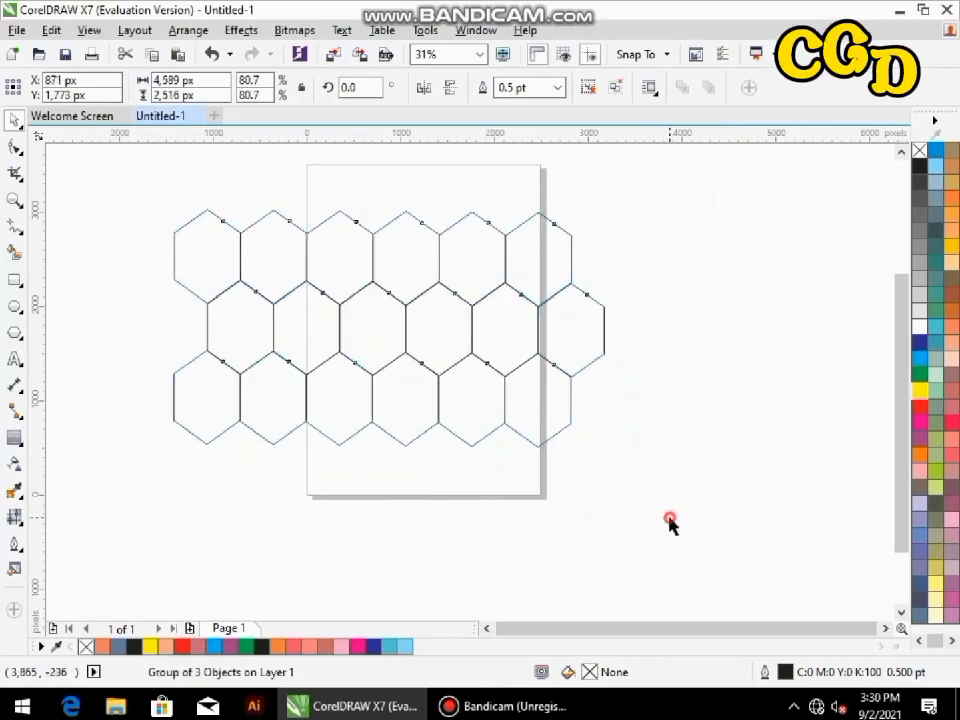
- Shift the honeycomb group further up and place an interlocking copy directly beneath it to make six rows
left_click(325, 395)
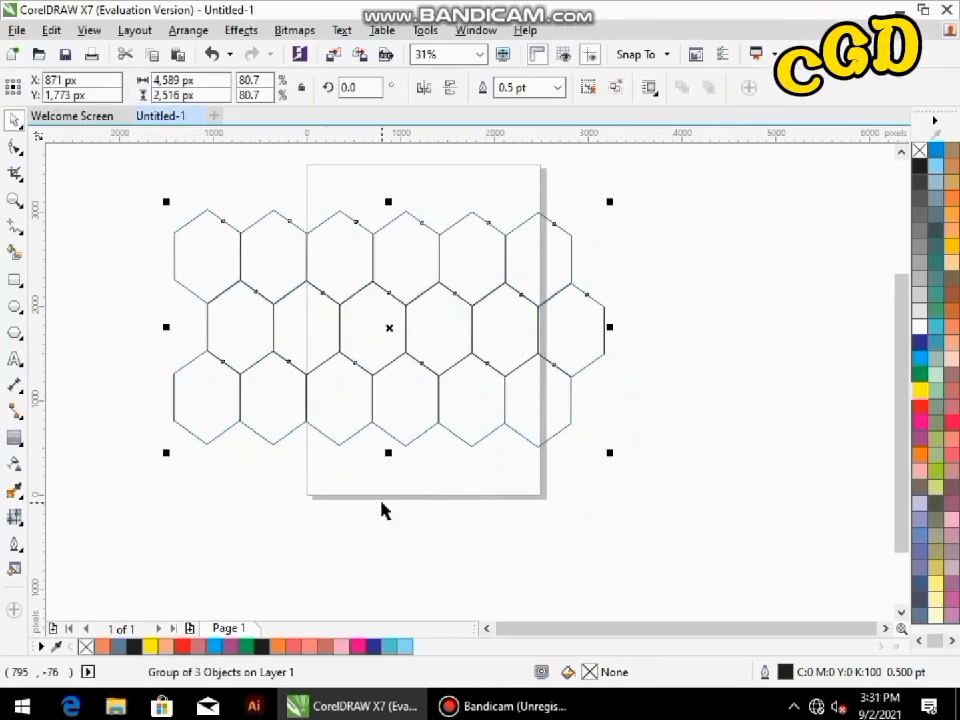
left_click(381, 508)
left_click_drag(375, 437, 367, 390)
left_click(408, 482)
left_click(371, 322)
left_click_drag(371, 322, 405, 535)
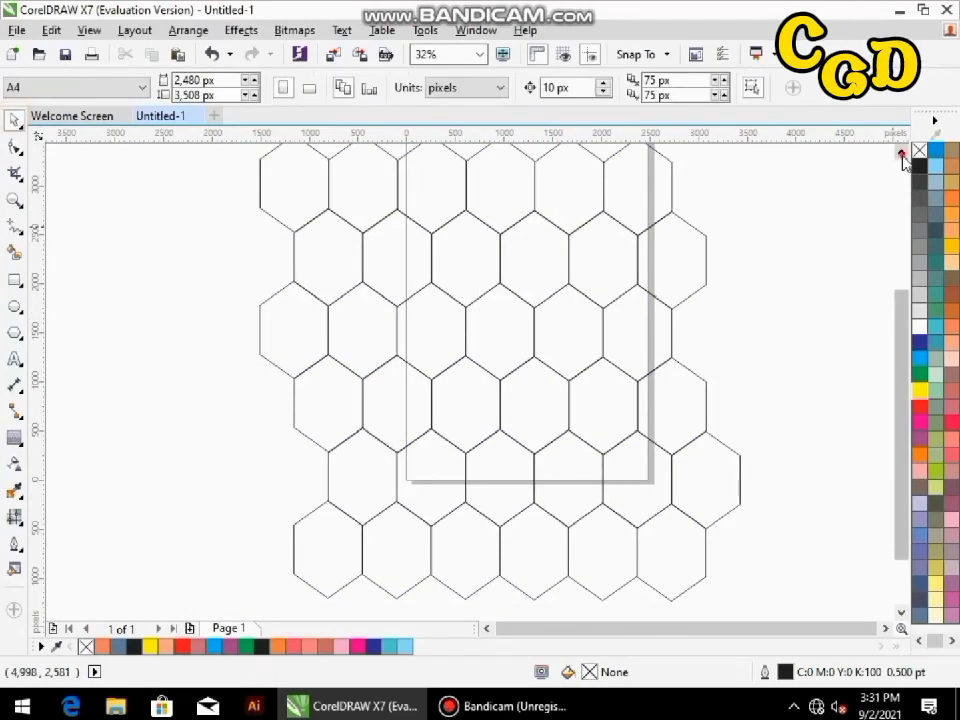
scroll(896, 274, "up", 2)
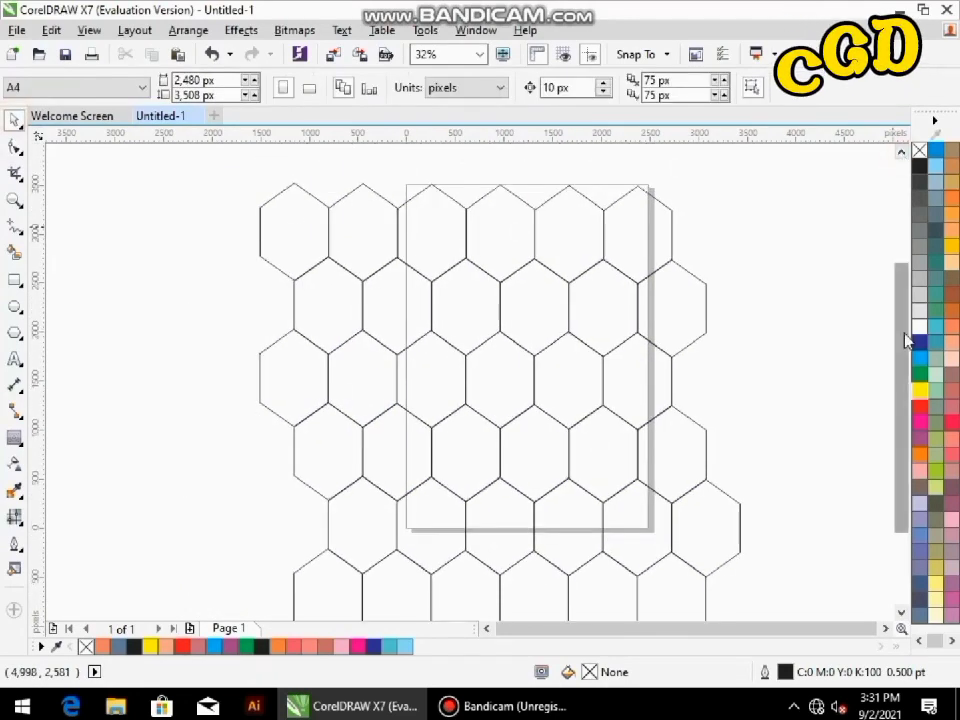
scroll(905, 340, "down", 2)
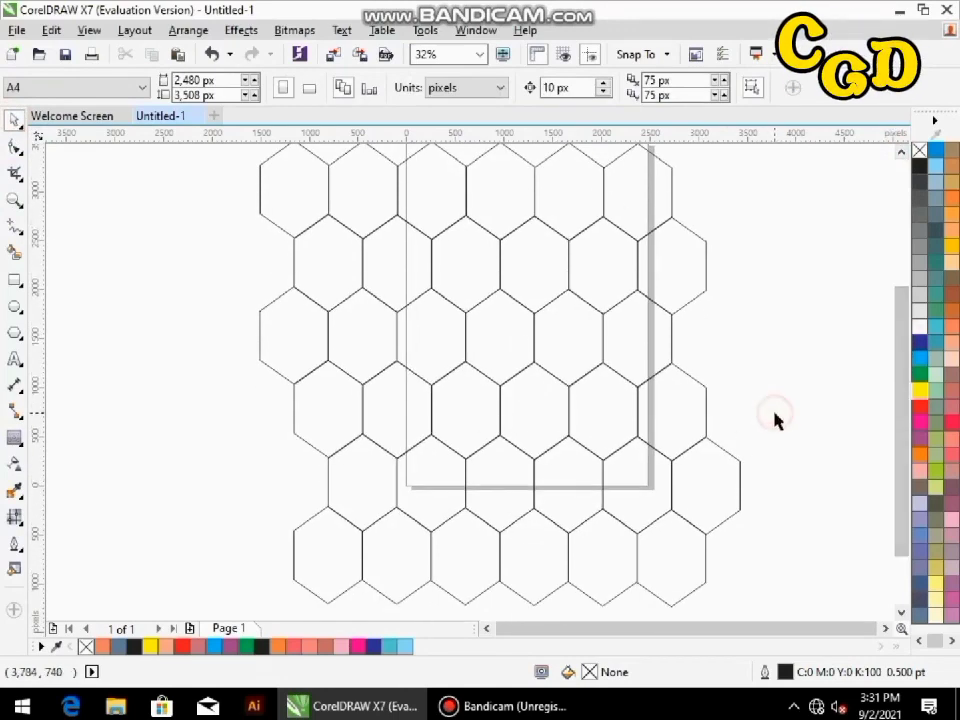
- Draw a circle about 2,958 px in diameter over the honeycomb pattern
left_click(14, 305)
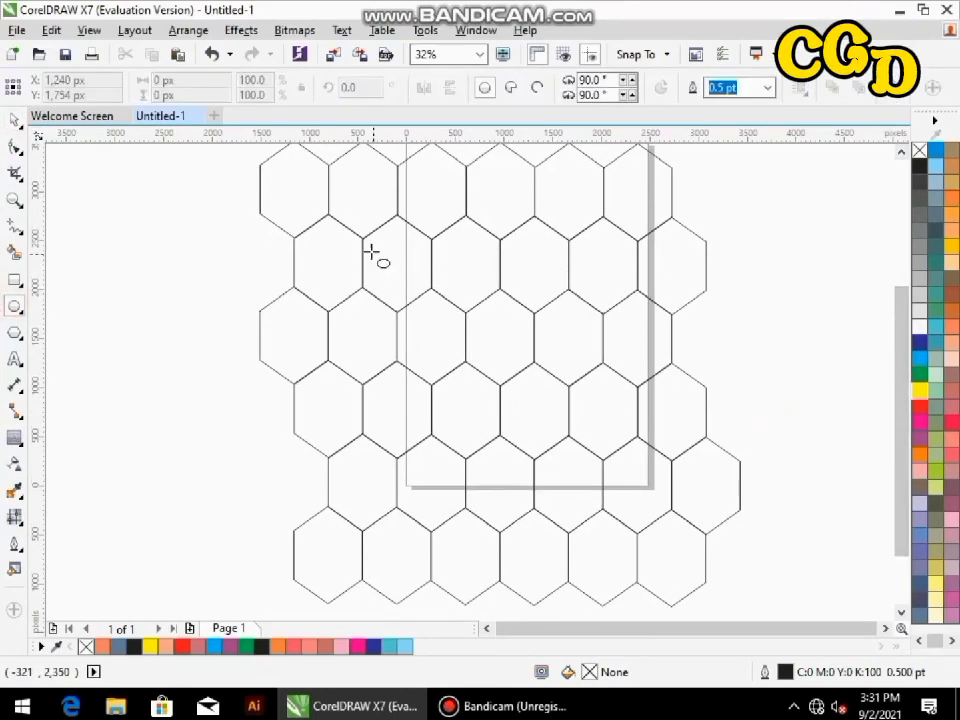
left_click_drag(397, 264, 686, 482)
left_click(15, 120)
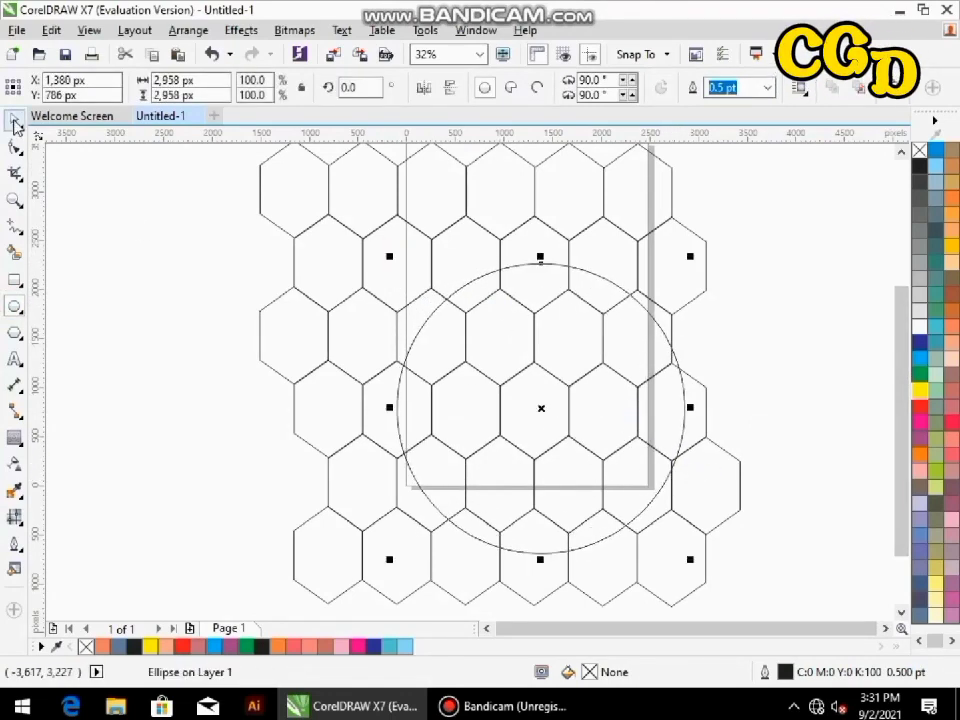
- Move the circle up and left over the middle of the honeycomb, centred at about X 596 px, Y 1,526 px
left_click_drag(562, 448, 654, 392)
left_click(652, 323)
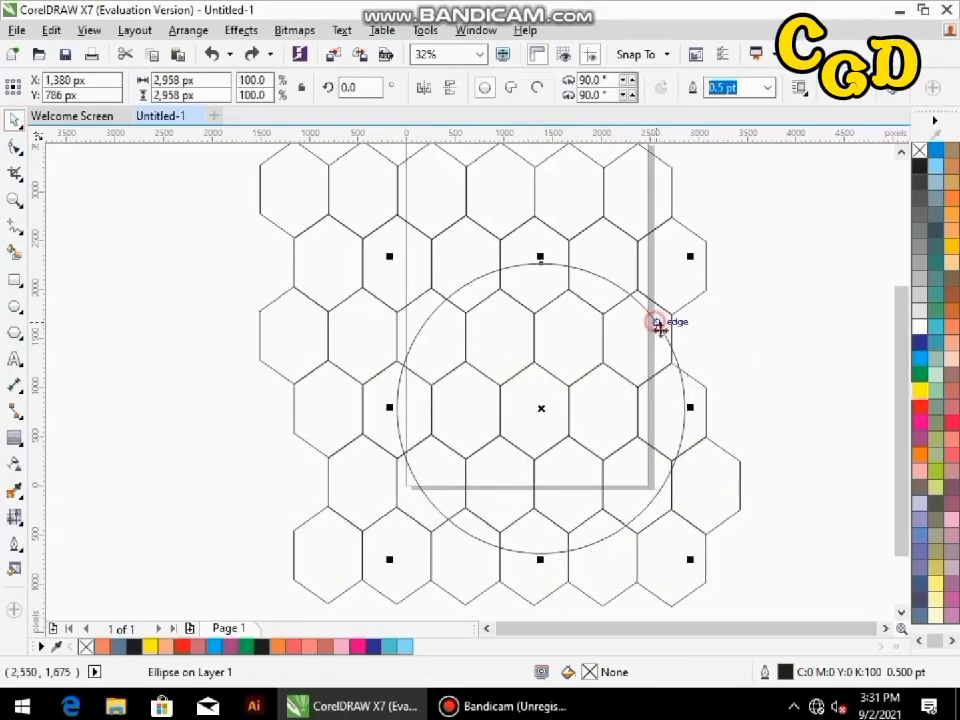
left_click_drag(652, 323, 585, 258)
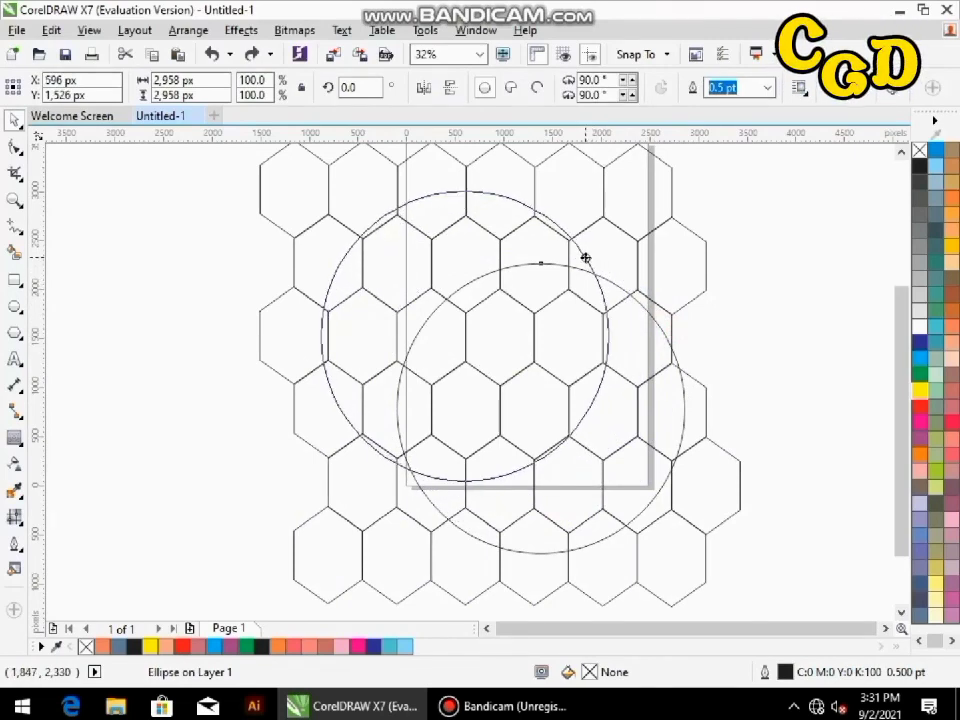
left_click_drag(585, 258, 585, 258)
left_click(797, 364)
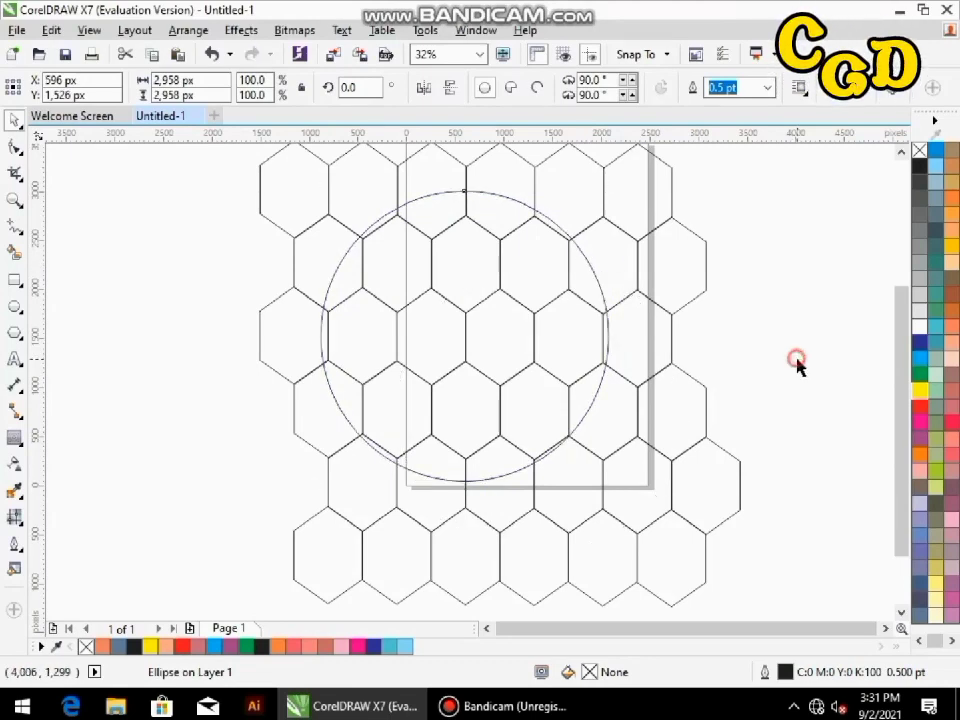
- Apply a Fish Eye lens with a 100% rate to the circle over the honeycomb
left_click(580, 423)
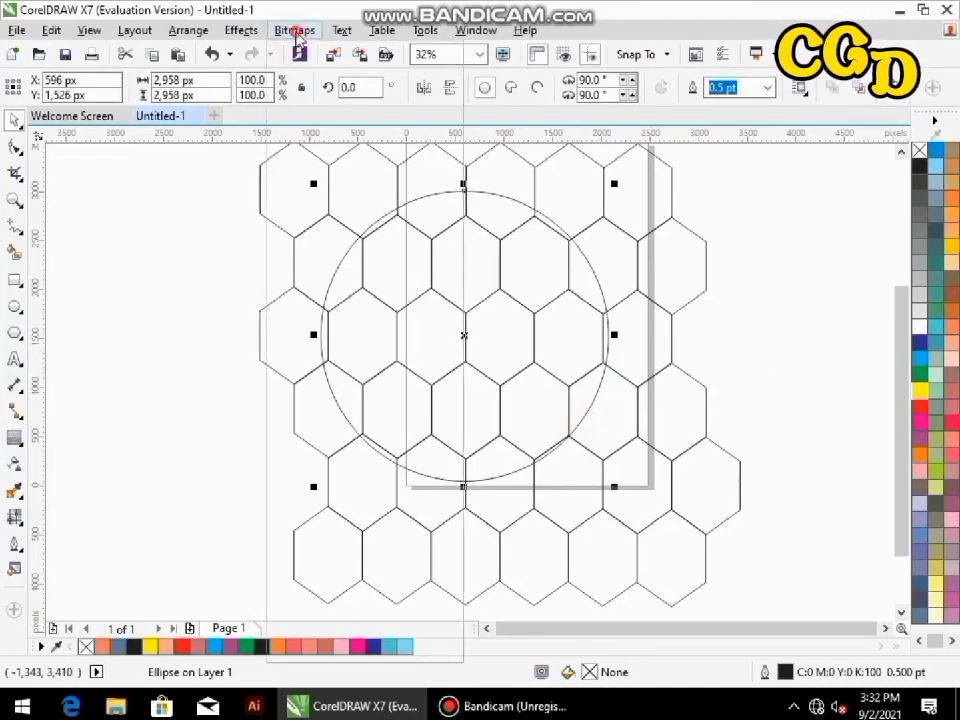
left_click(293, 31)
mouse_move(249, 35)
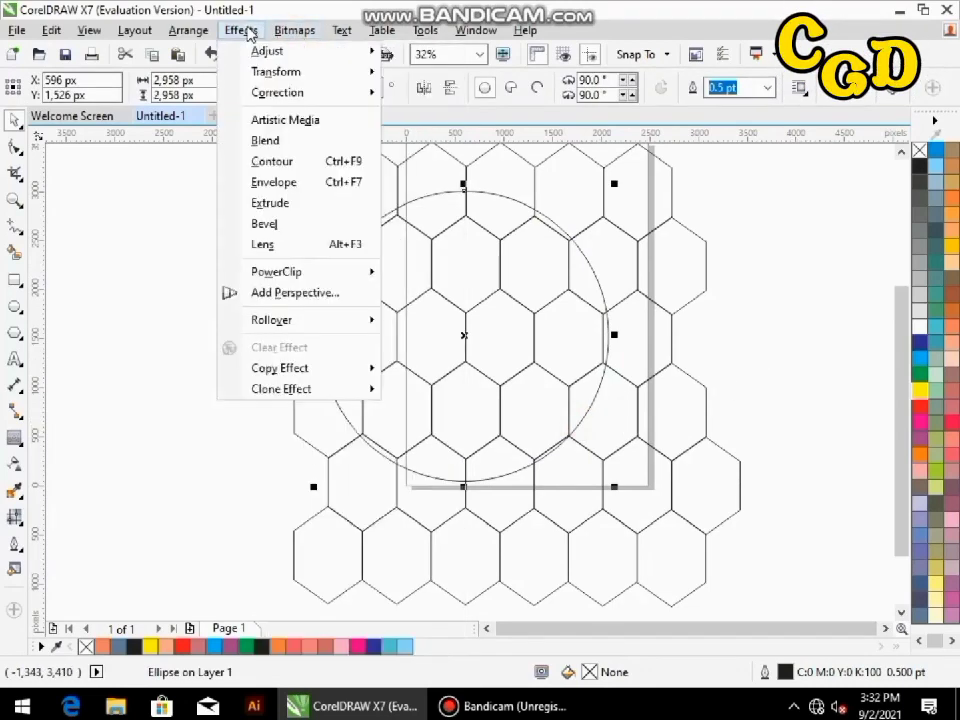
left_click(304, 246)
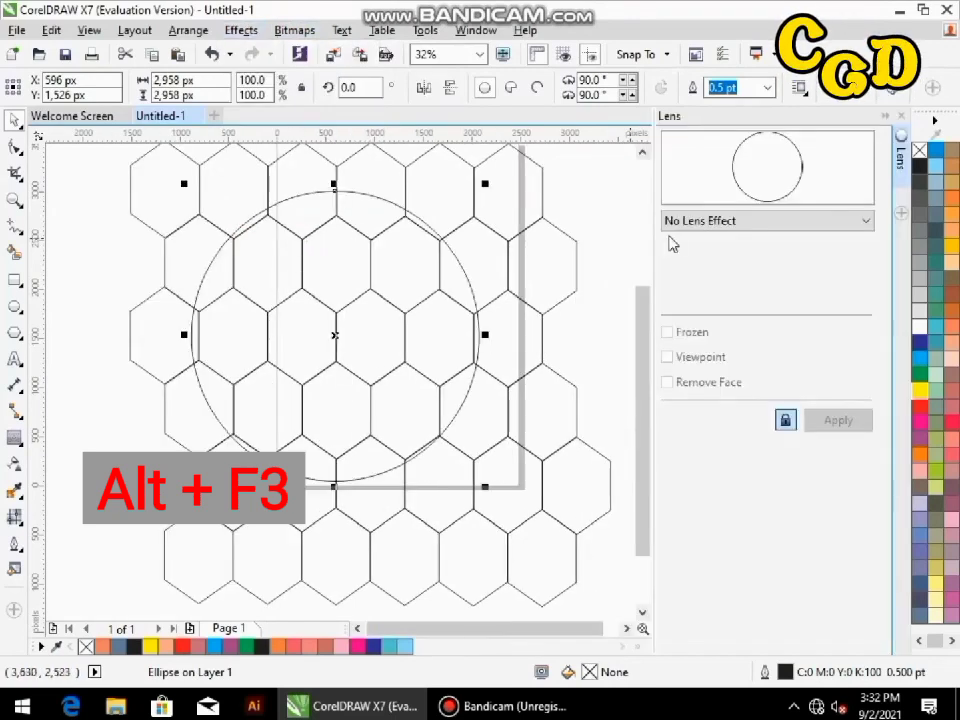
left_click(802, 223)
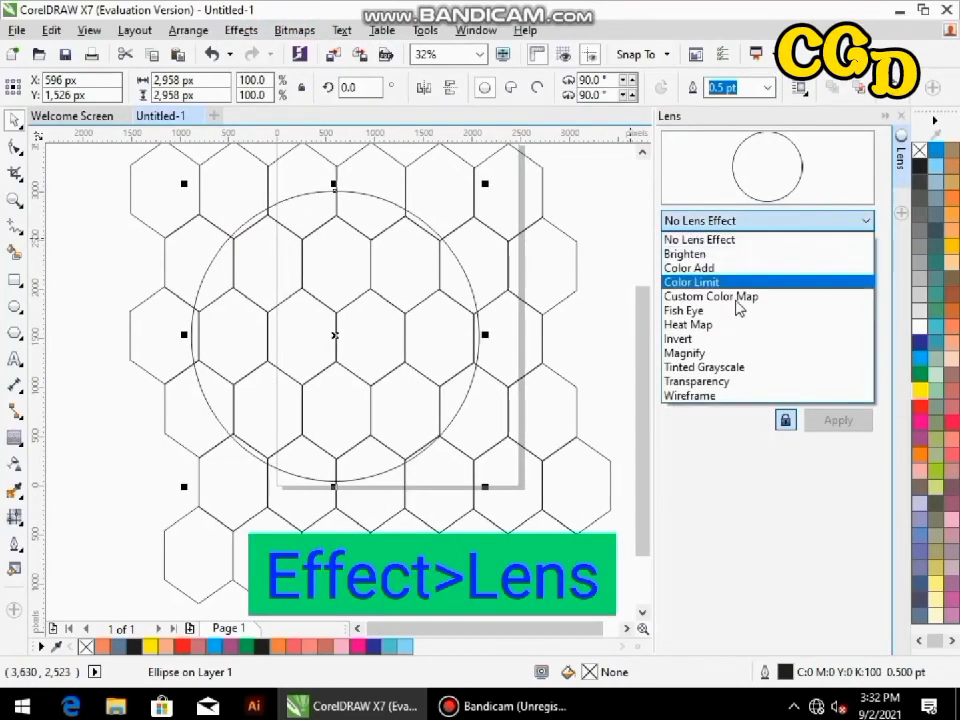
left_click(737, 318)
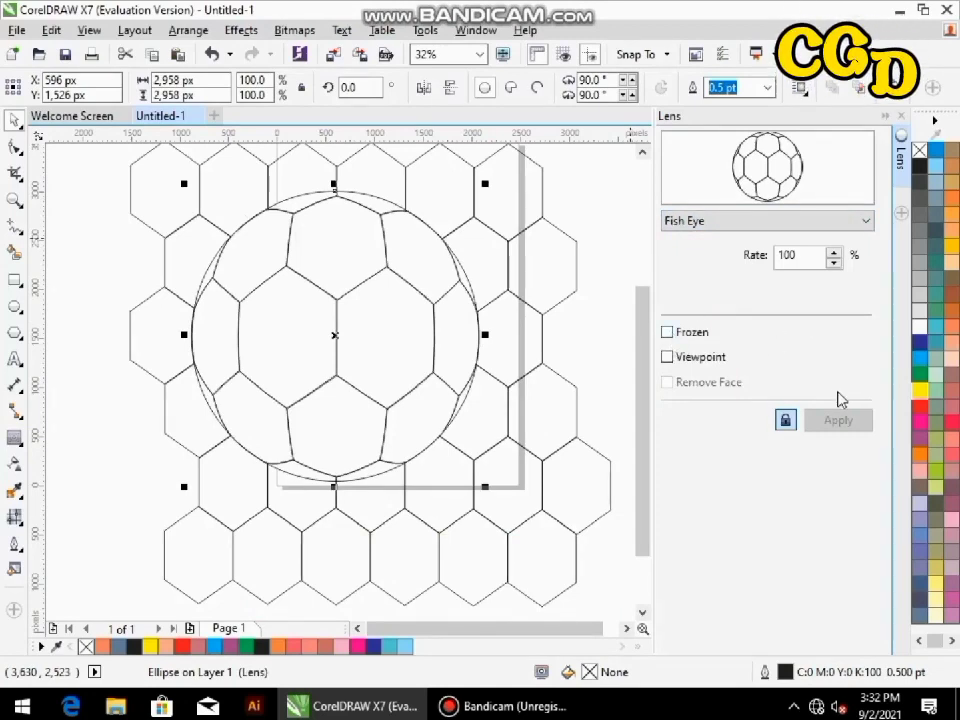
- Freeze the Fish Eye lens and enable its viewpoint, then close the lens settings and clear the selection
left_click(667, 333)
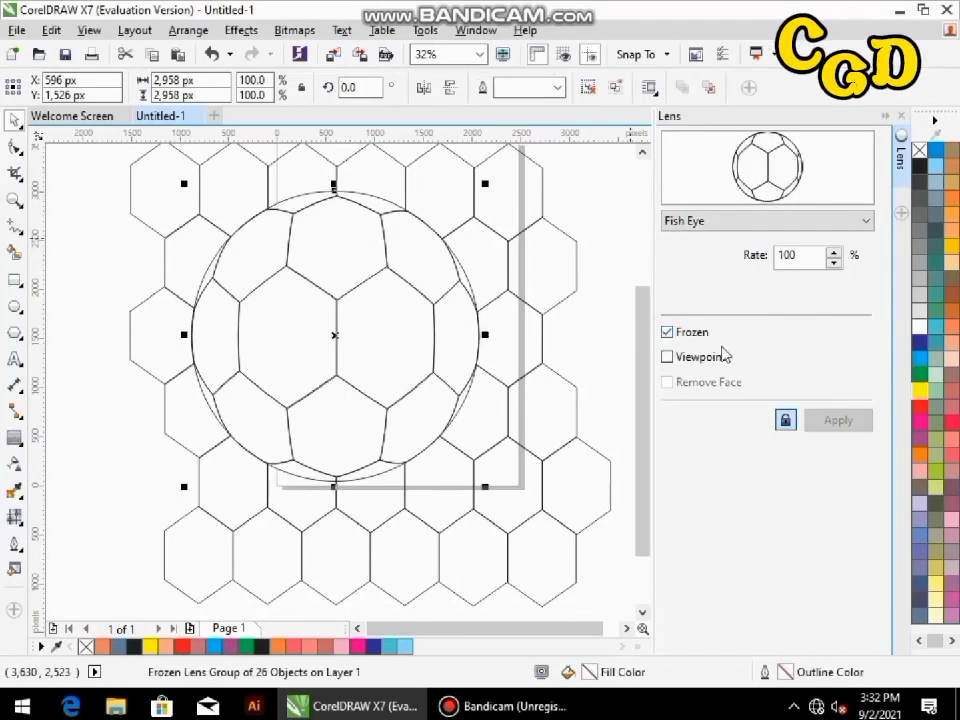
left_click(665, 360)
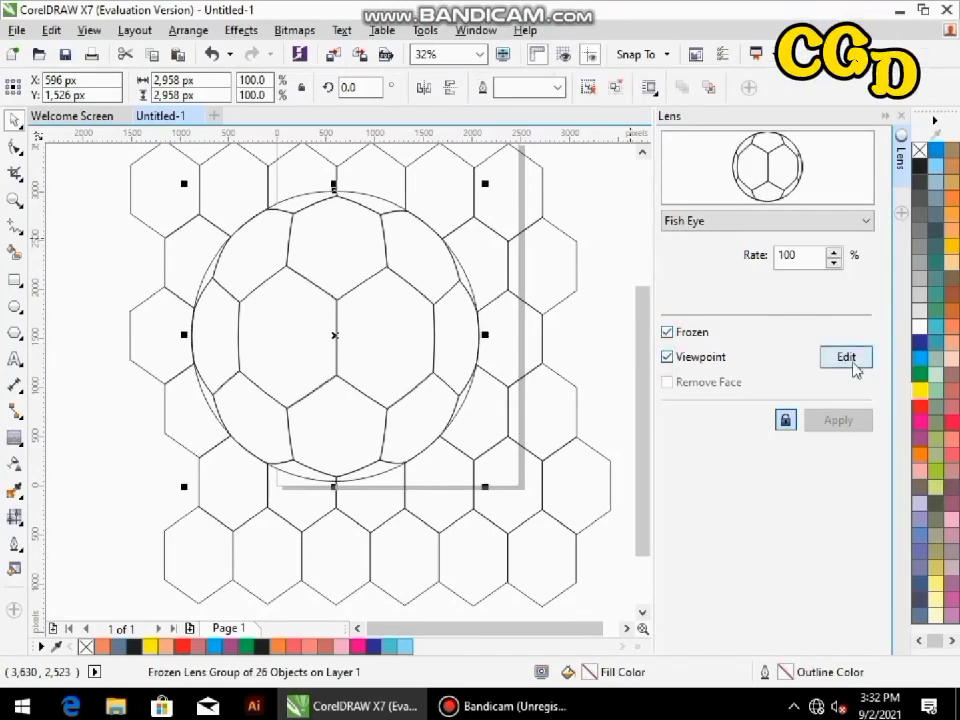
left_click(900, 118)
left_click(825, 381)
- Move the frozen lens ball right, clear of the honeycomb, centred at about X 6,730 px, Y 919 px
scroll(829, 427, "down", 1)
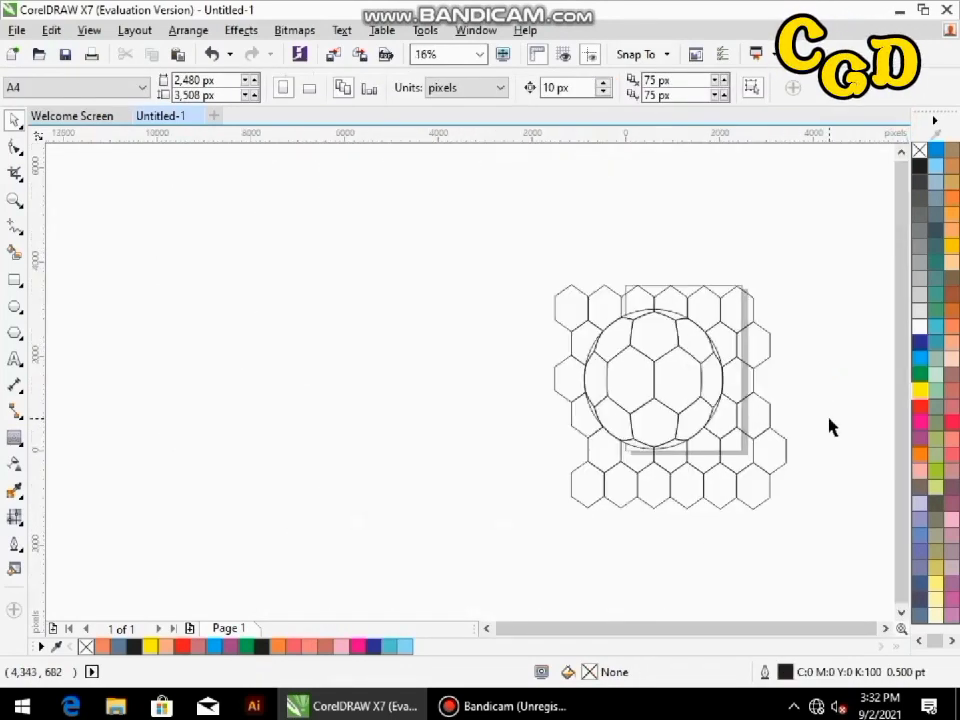
left_click(886, 629)
left_click(886, 629)
left_click(888, 629)
left_click(888, 629)
left_click(901, 614)
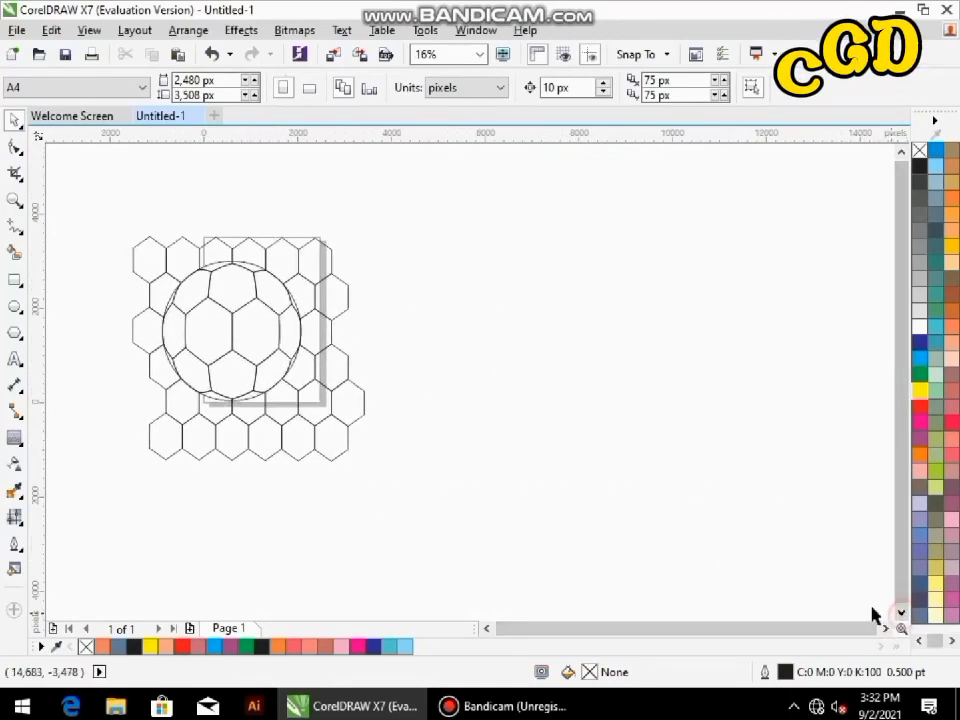
left_click_drag(181, 358, 466, 382)
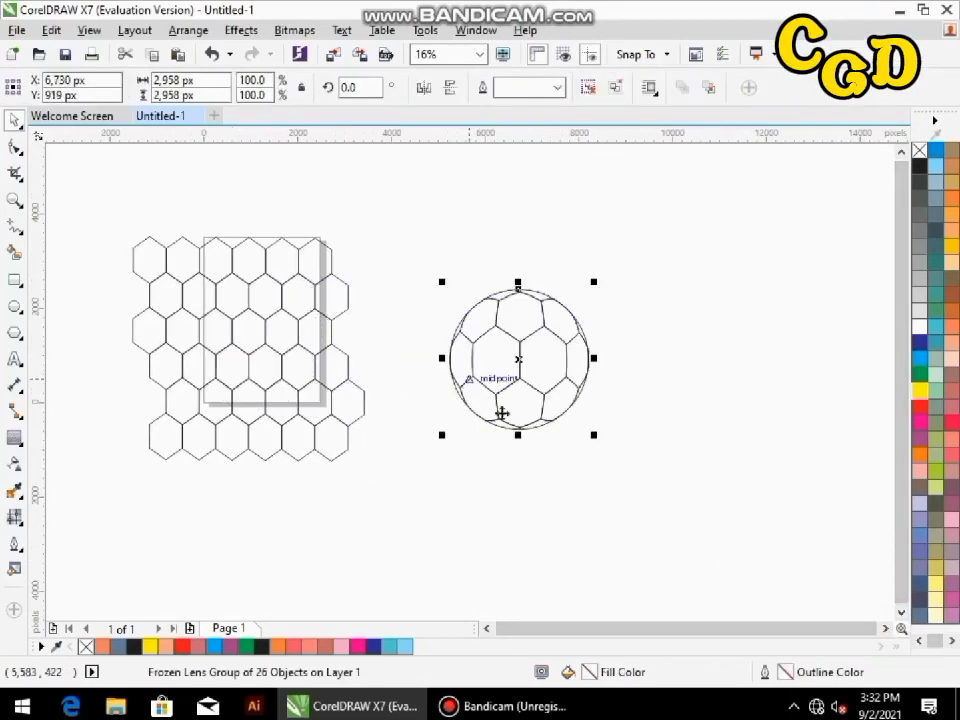
left_click(530, 478)
- Use Smart Fill on the ball's top centre panel and color it yellow
left_click_drag(398, 239, 688, 488)
key("z")
left_click_drag(401, 253, 671, 489)
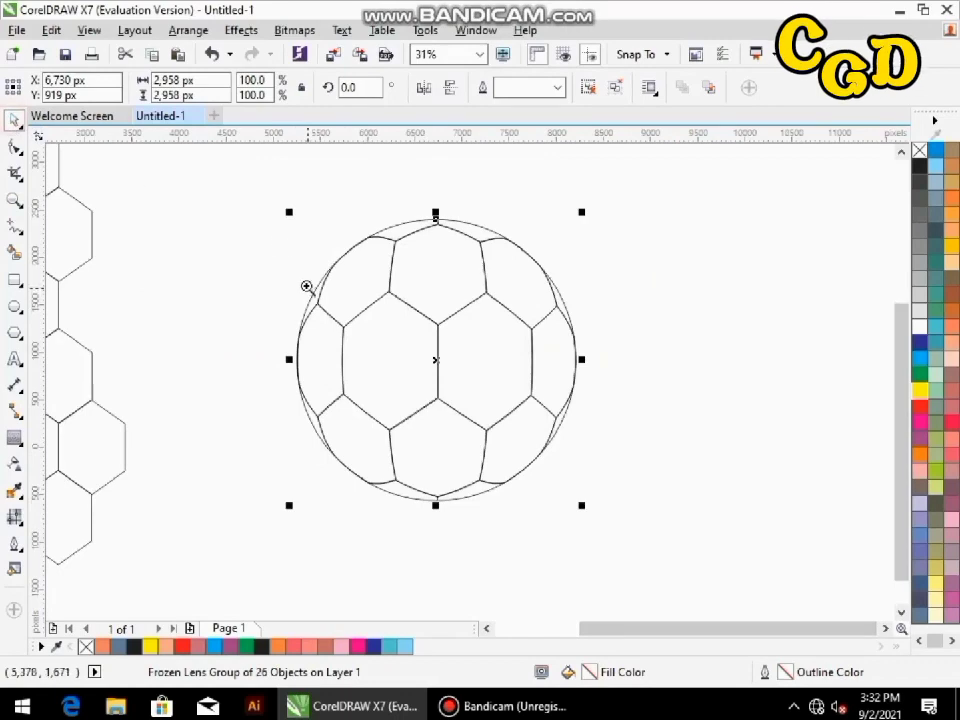
left_click_drag(256, 209, 714, 533)
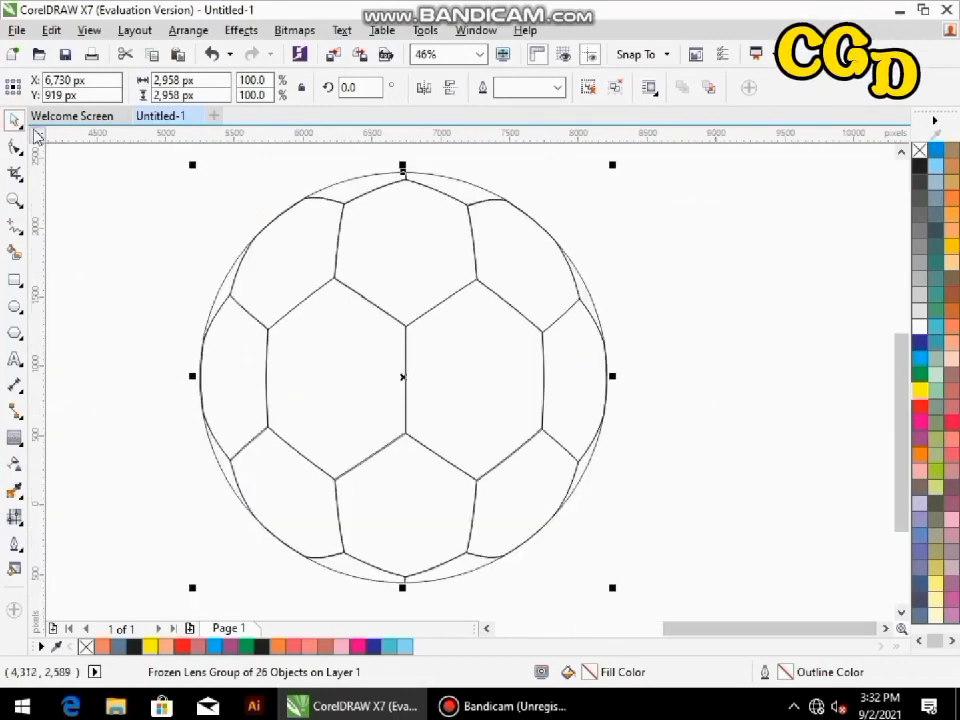
left_click(10, 150)
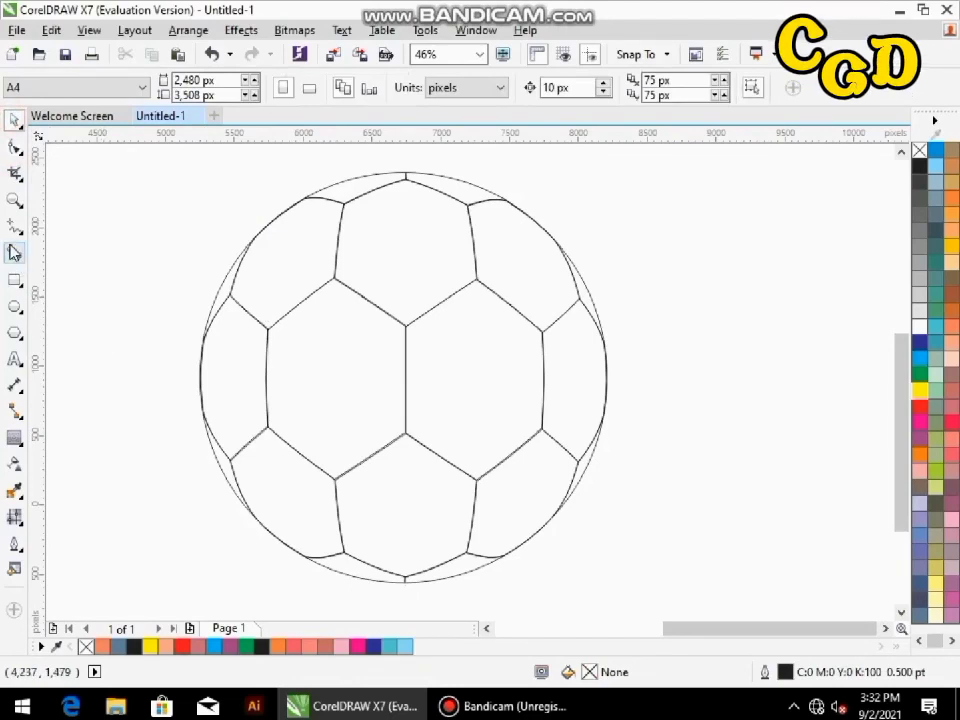
right_click(14, 253)
left_click(397, 277)
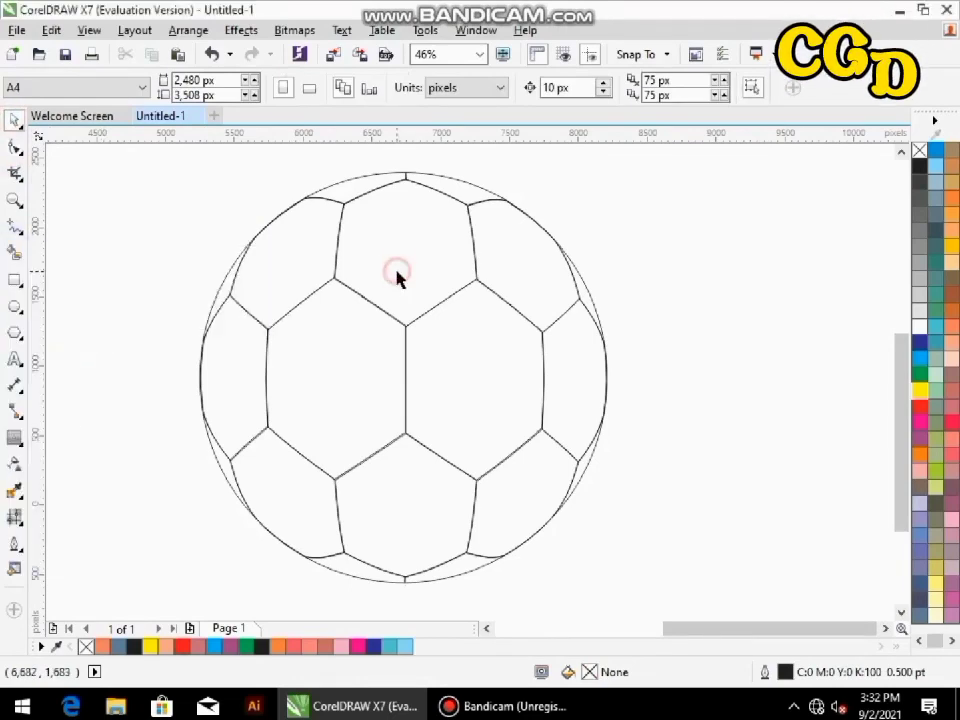
left_click(14, 253)
left_click(386, 267)
left_click(919, 390)
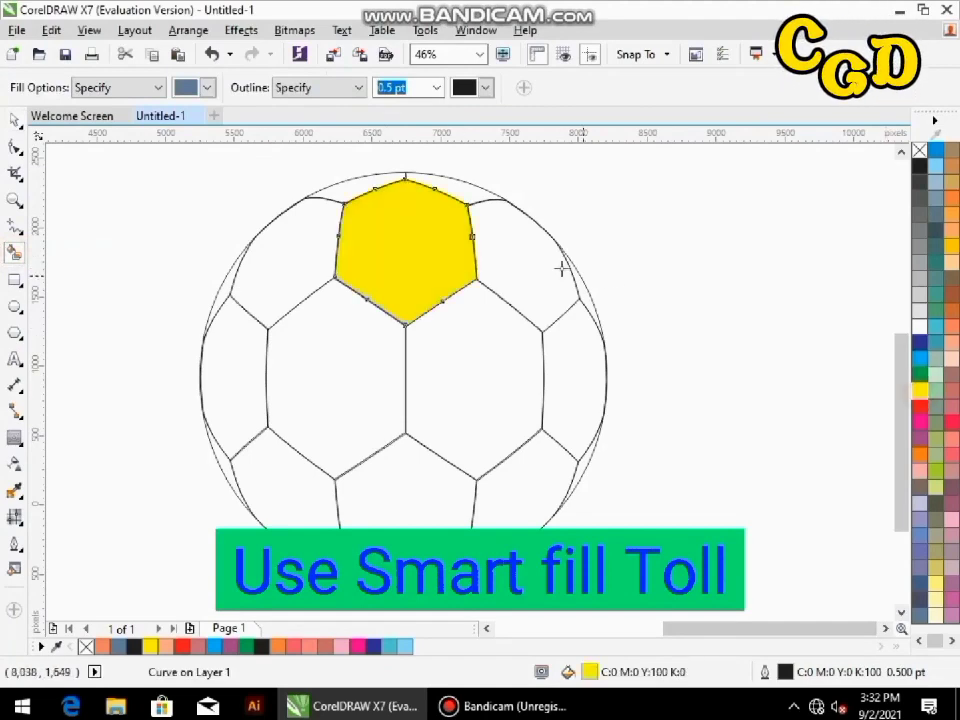
- Smart-fill the ball's upper-right panel in cyan and the right central hexagon in red
left_click(533, 277)
left_click(920, 362)
left_click(505, 380)
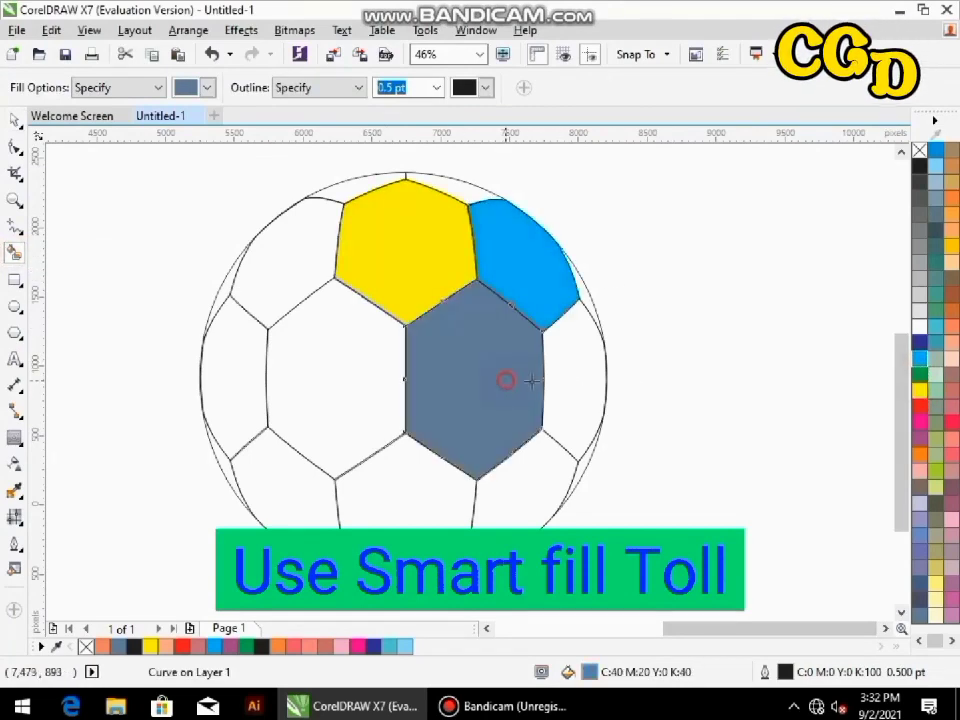
left_click(921, 405)
- Smart-fill the panel on the ball's right edge, trying white before settling on black
left_click(574, 400)
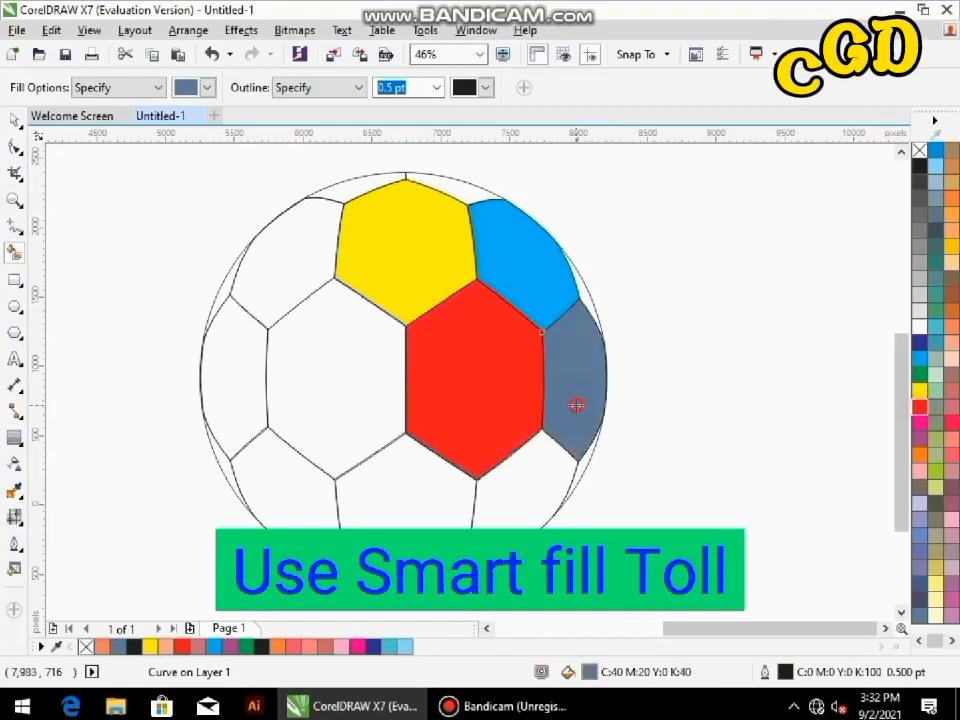
left_click(920, 330)
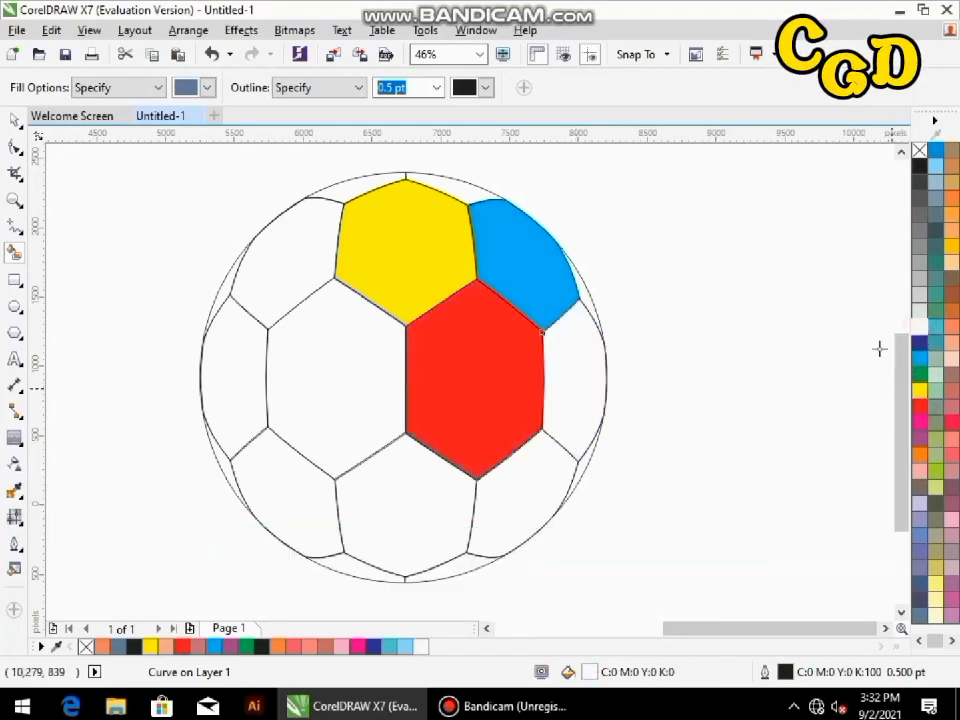
left_click(919, 166)
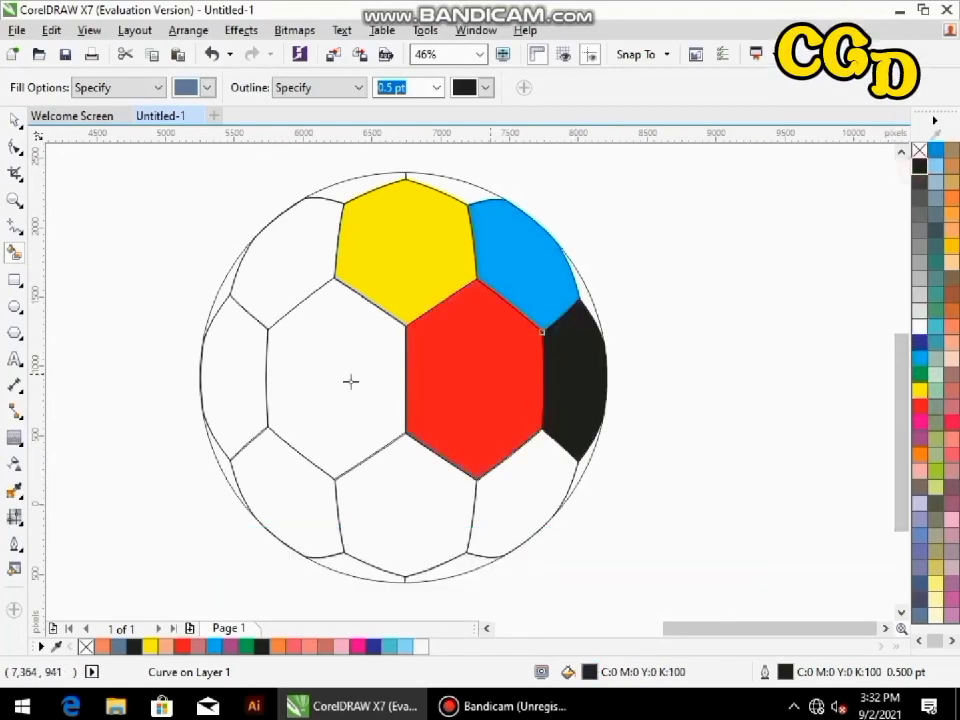
- Smart-fill the left central hexagon in pink (M 40) and the lower-left panel in yellow
left_click(349, 388)
left_click(951, 423)
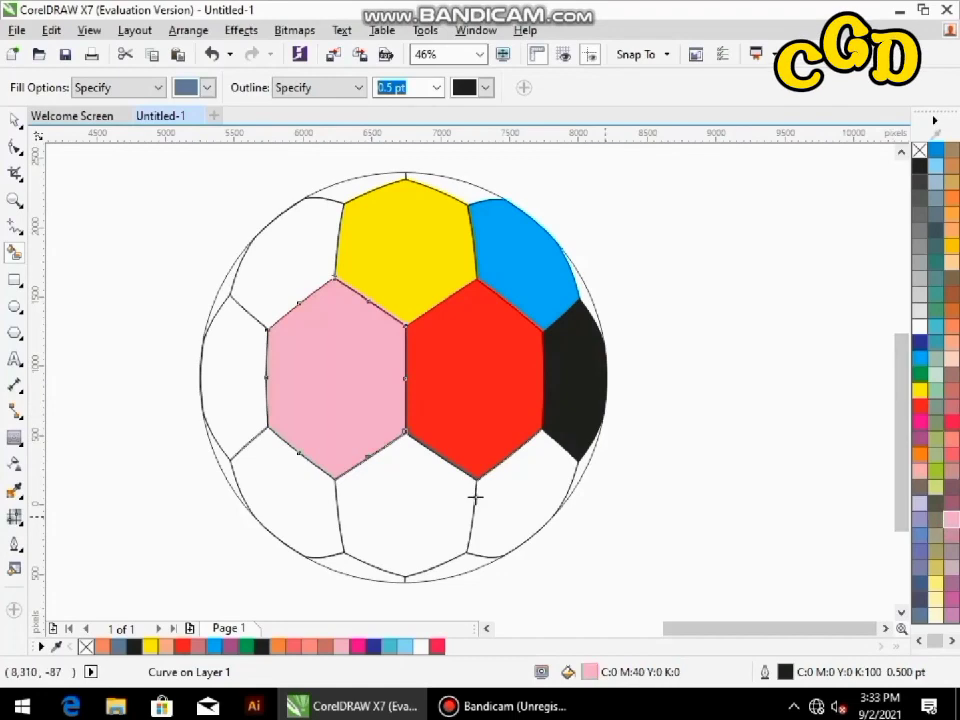
left_click(294, 508)
left_click(920, 392)
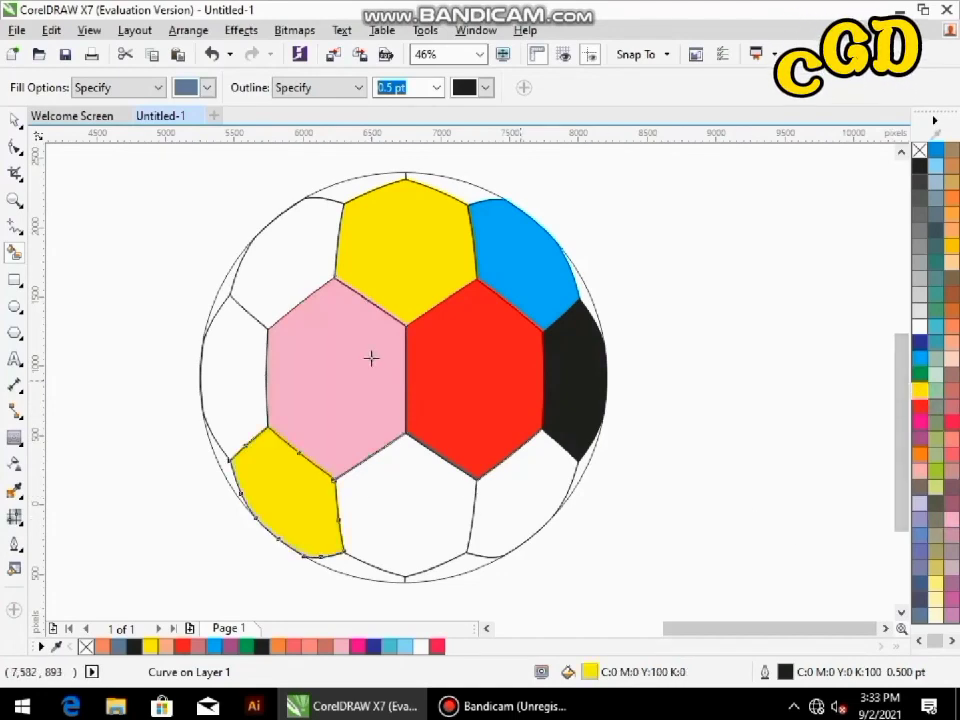
- Smart-fill the ball's left edge panel in blue and the bottom centre panel in deep pink
left_click(221, 375)
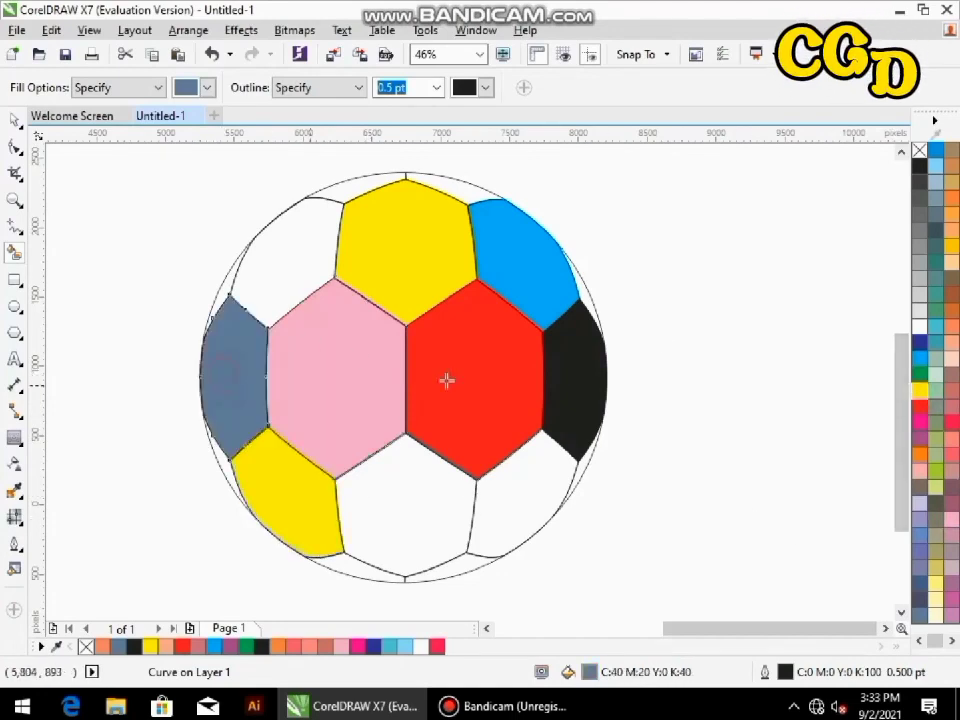
left_click(919, 342)
left_click(464, 508)
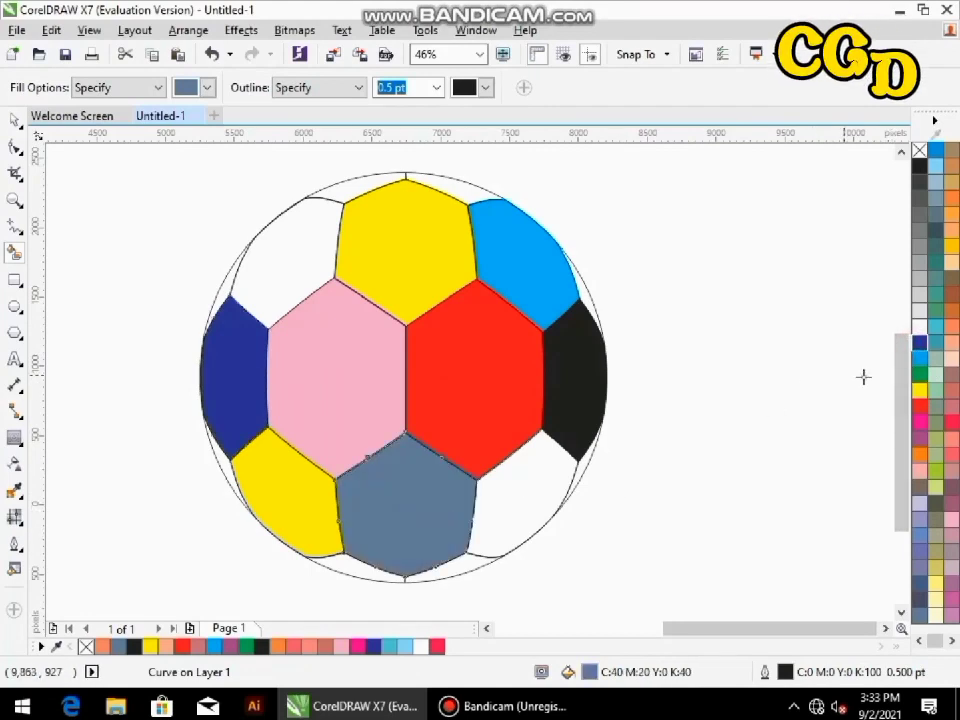
left_click(951, 452)
- Smart-fill the ball's lower-right panel in green and the upper-left panel in black
left_click(525, 508)
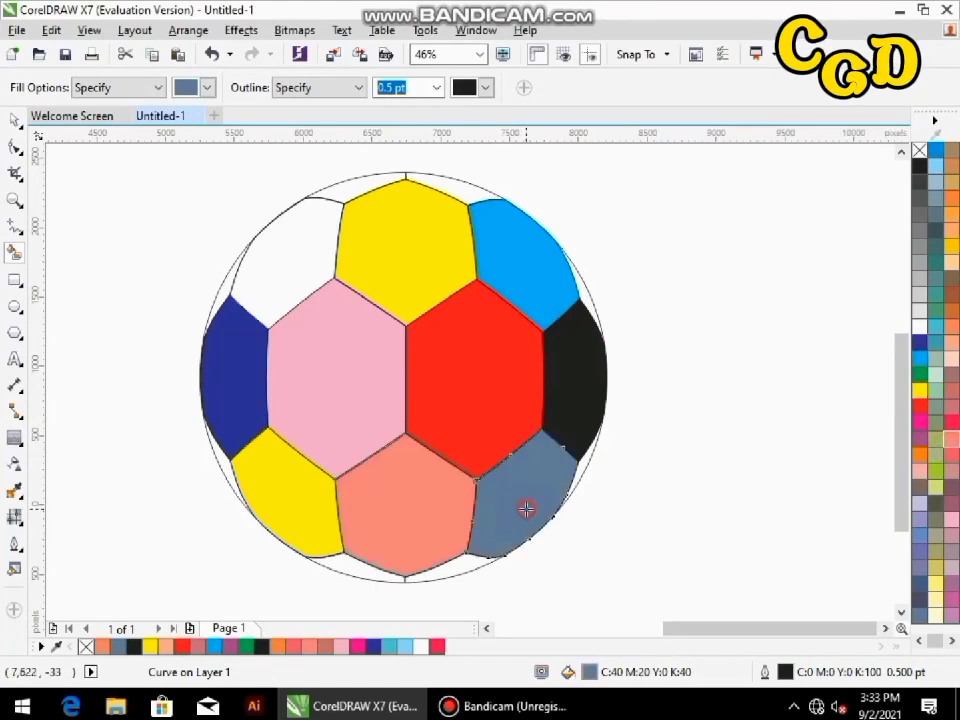
left_click(920, 374)
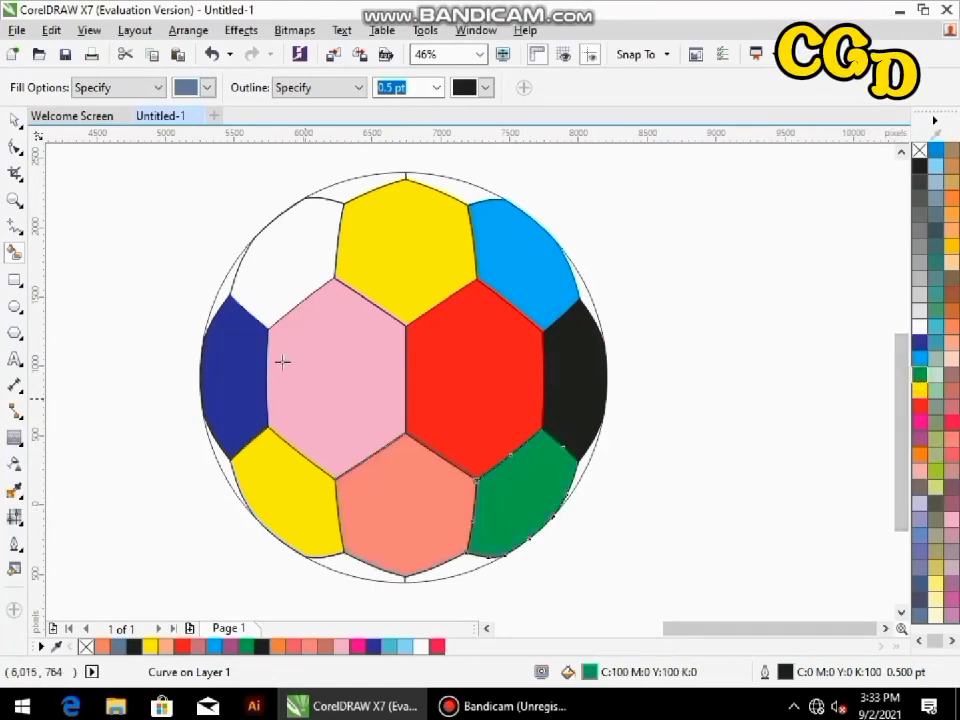
left_click(296, 283)
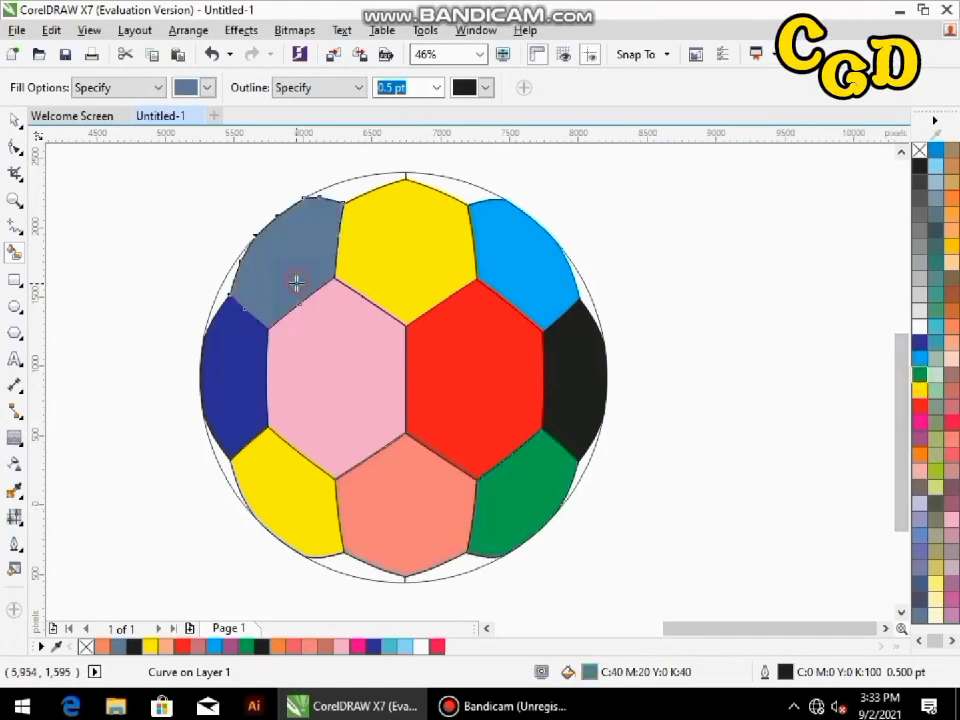
left_click(920, 166)
- Smart-fill the gaps along the ball's rim and try red, white, 60% black, deep pink, yellow and cyan on them
left_click(455, 572)
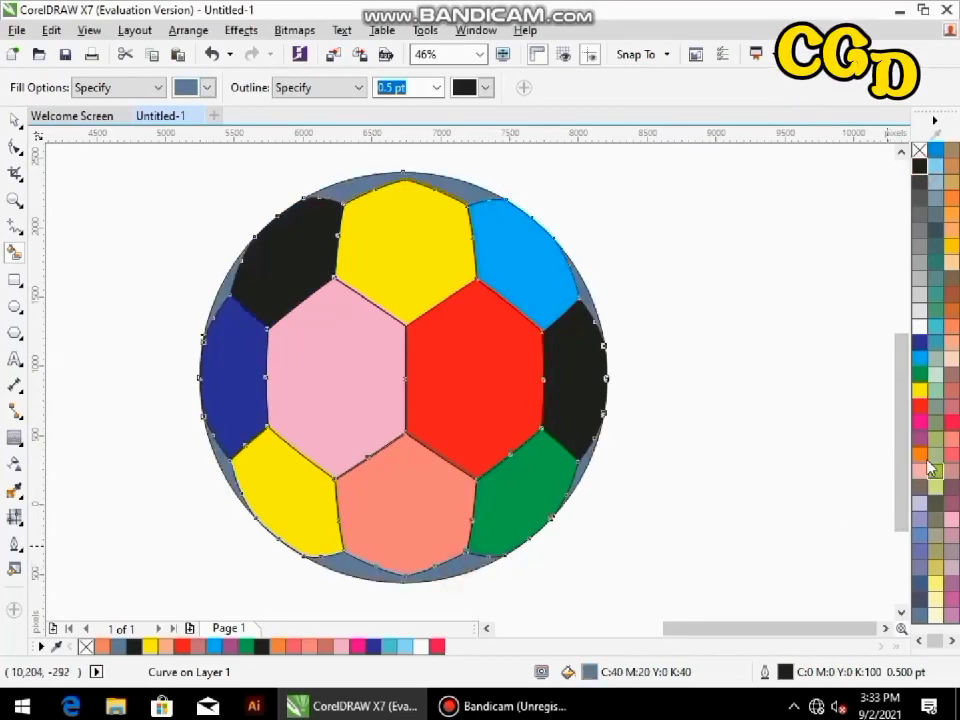
left_click(919, 408)
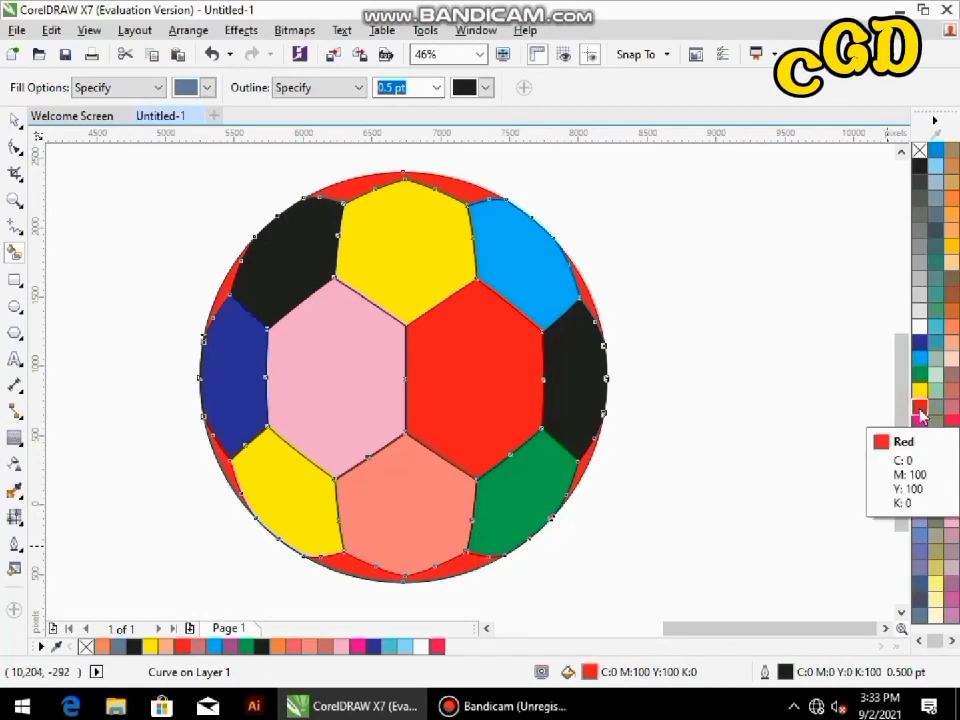
left_click(920, 328)
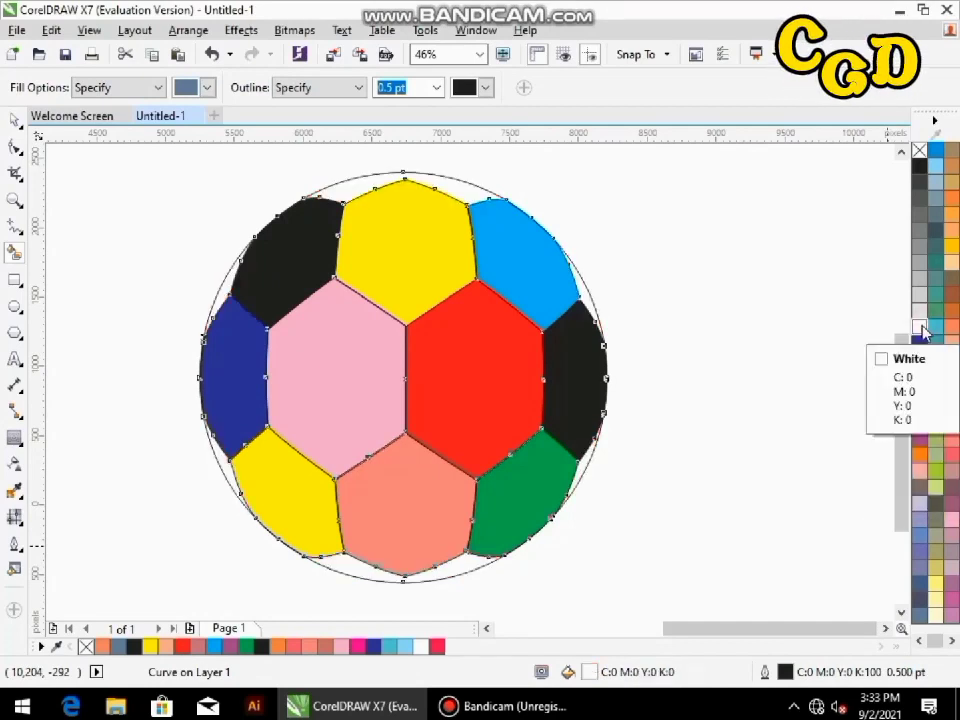
left_click(920, 234)
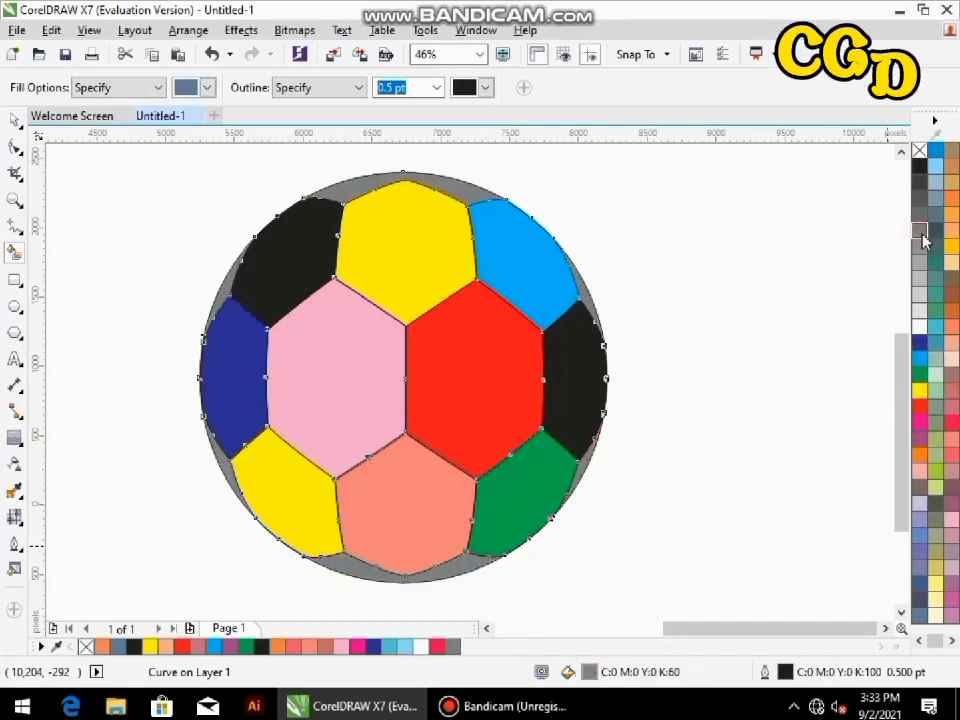
left_click(951, 449)
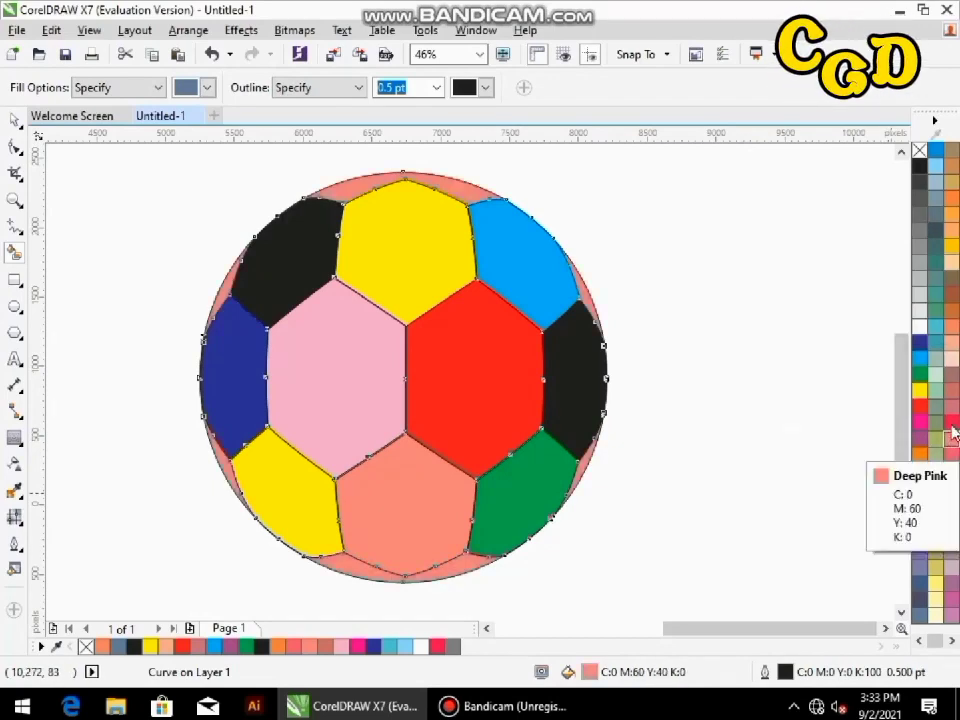
left_click(919, 391)
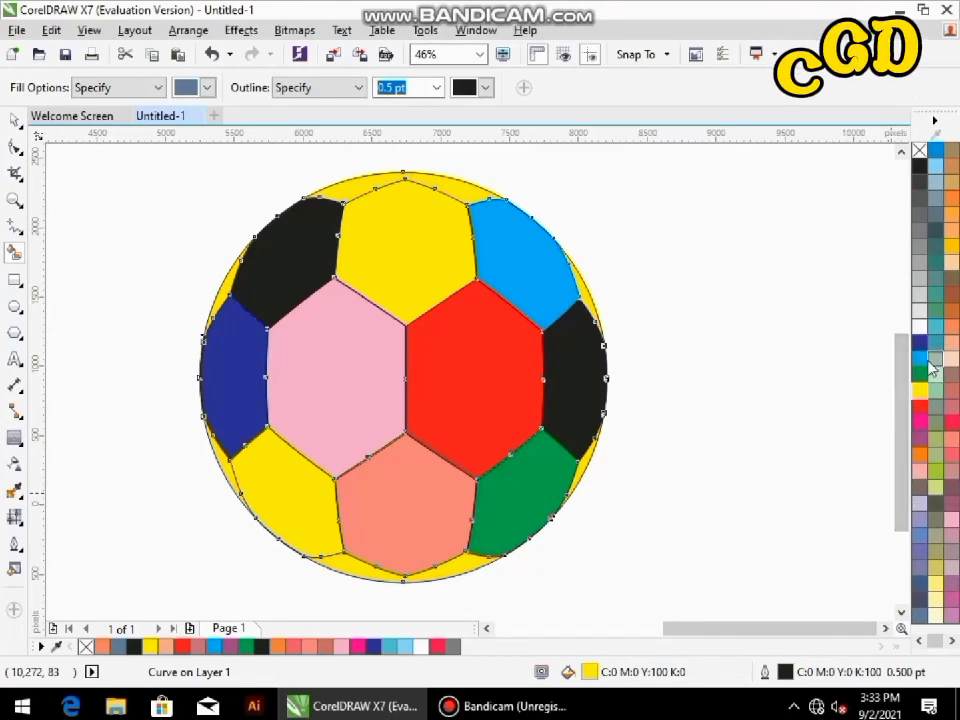
left_click(920, 366)
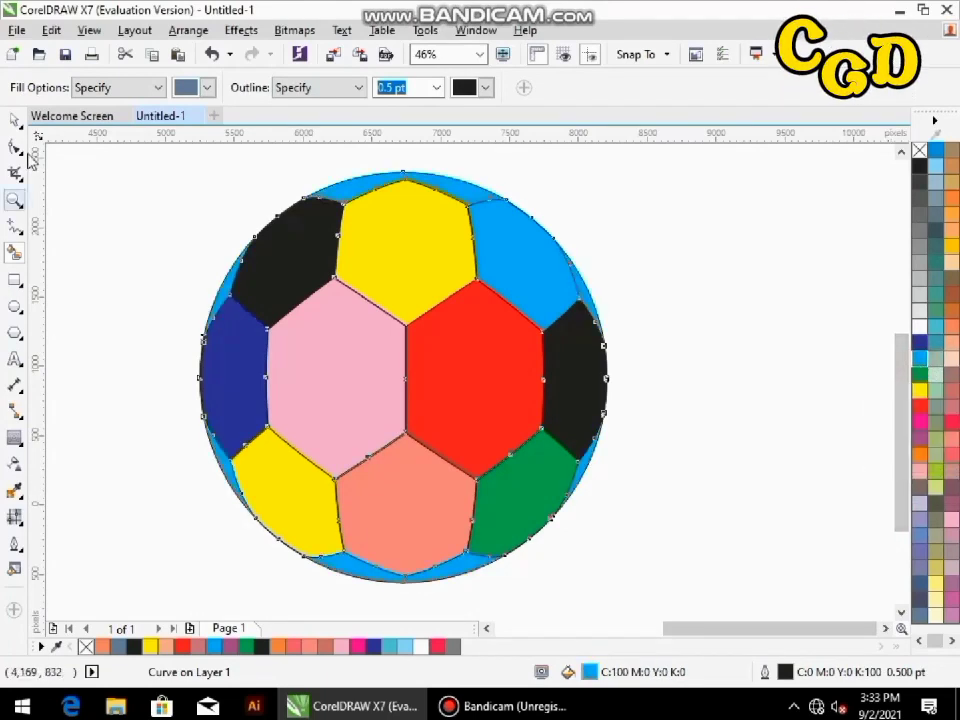
- Smart-fill the gaps along the ball's rim again and color them 20% black
left_click(360, 572)
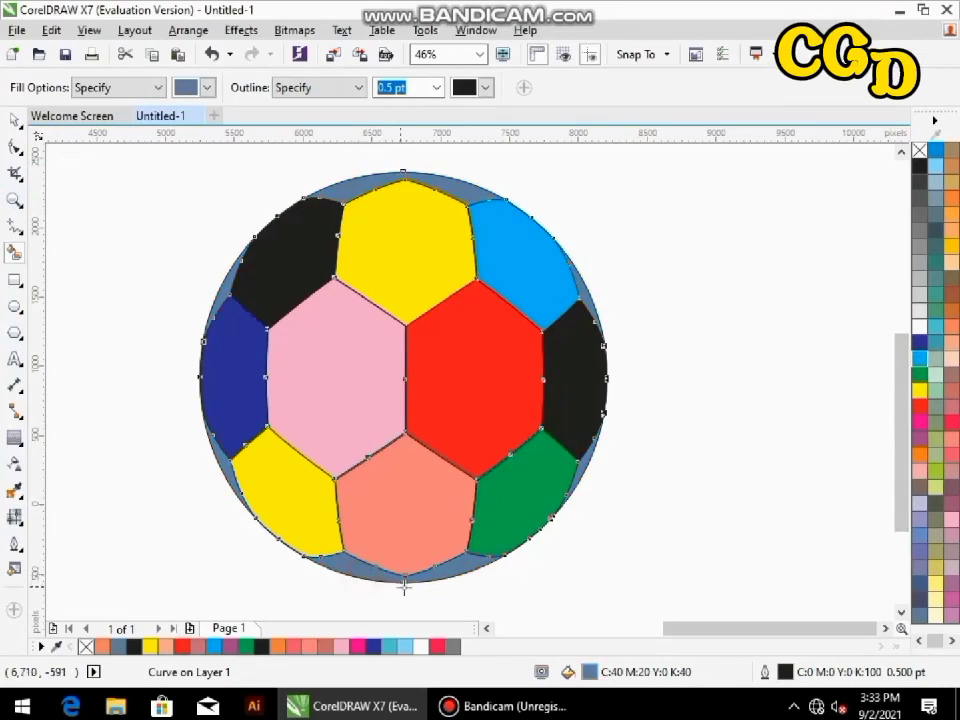
left_click(919, 294)
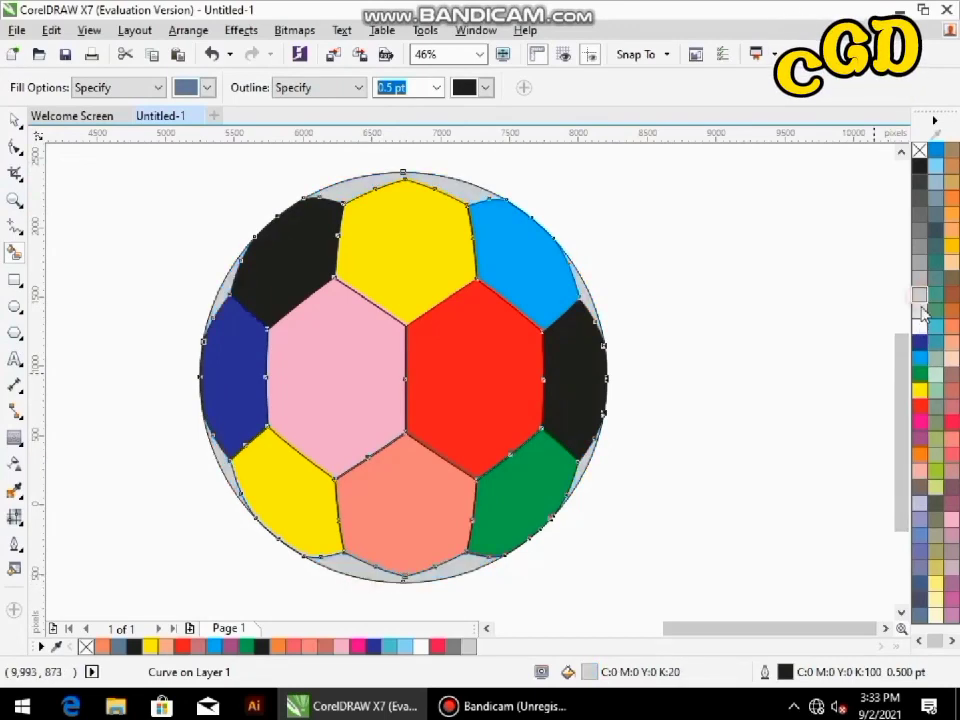
- Undo the recent color changes on the ball's rim gaps back to the slate-blue fill and clear the selection
left_click(14, 120)
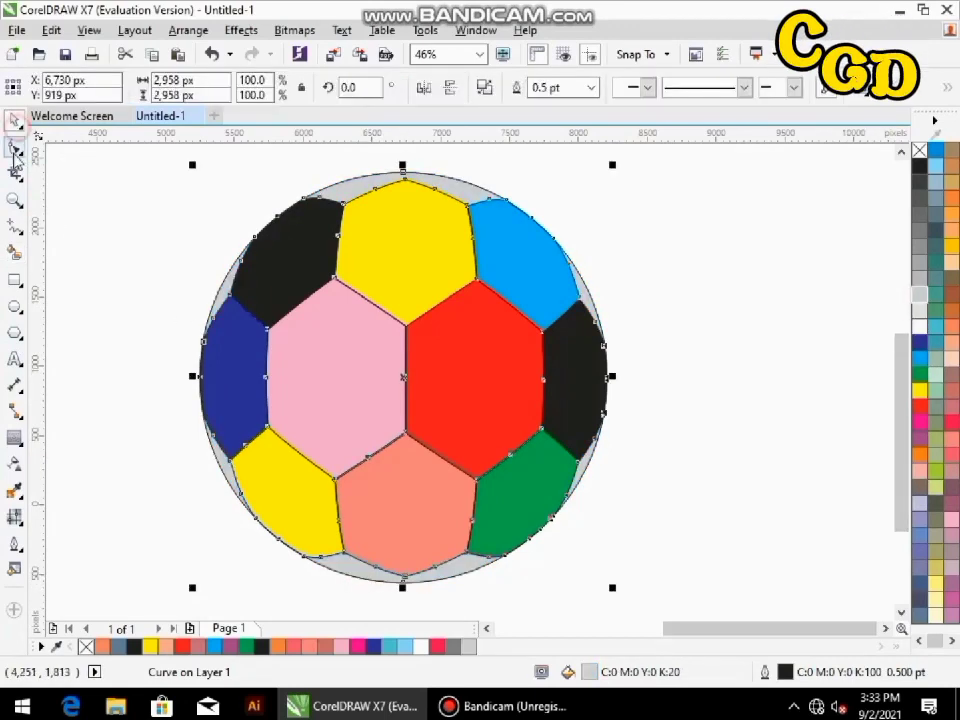
left_click(739, 450)
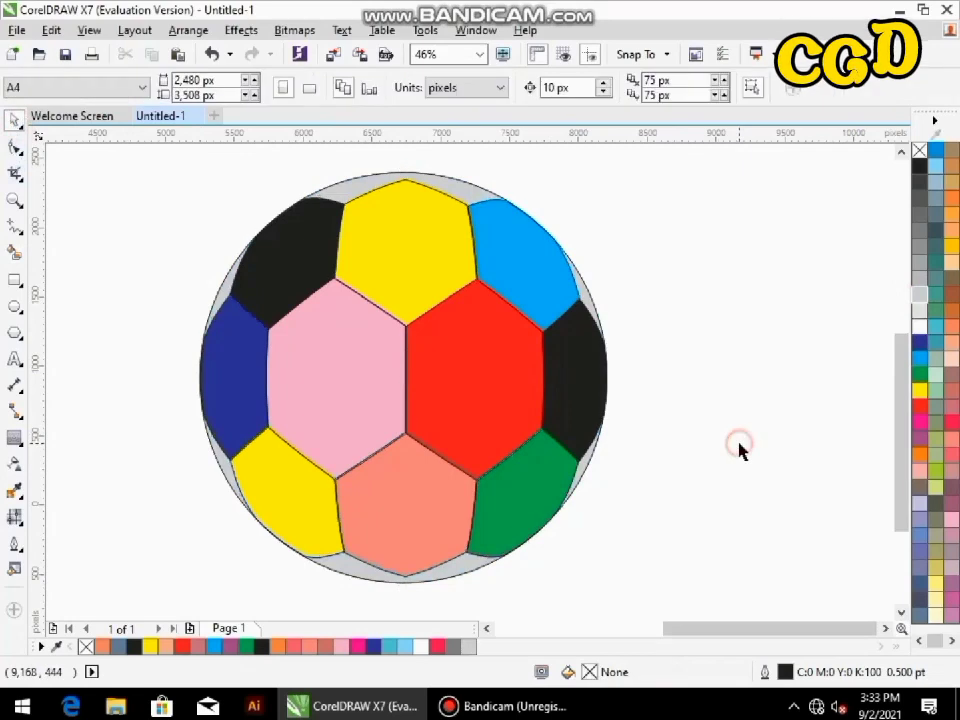
left_click(443, 177)
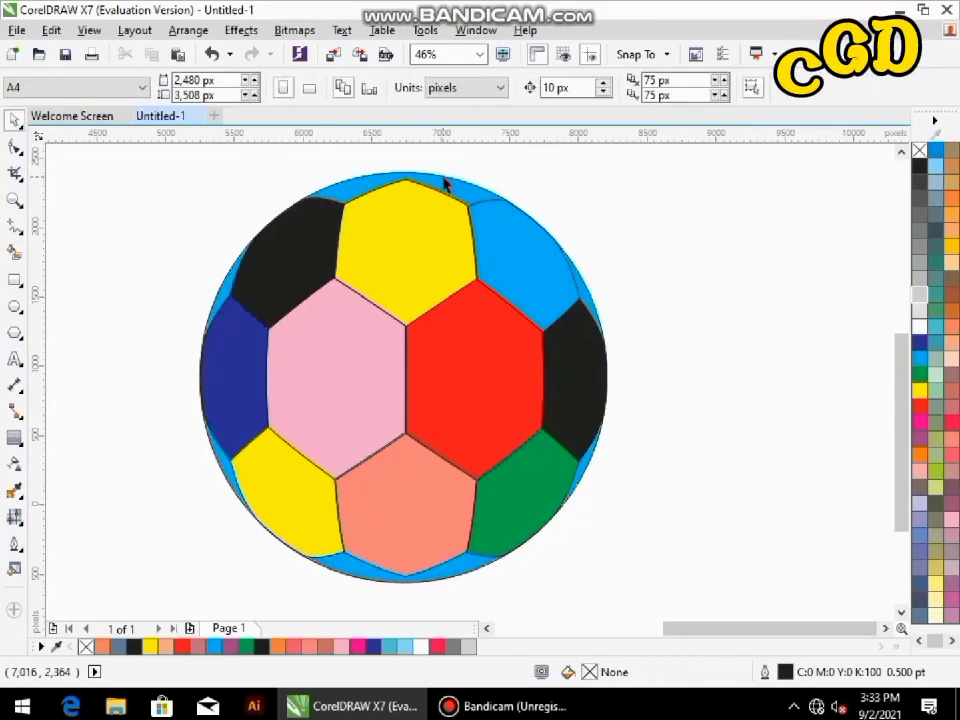
left_click(455, 190)
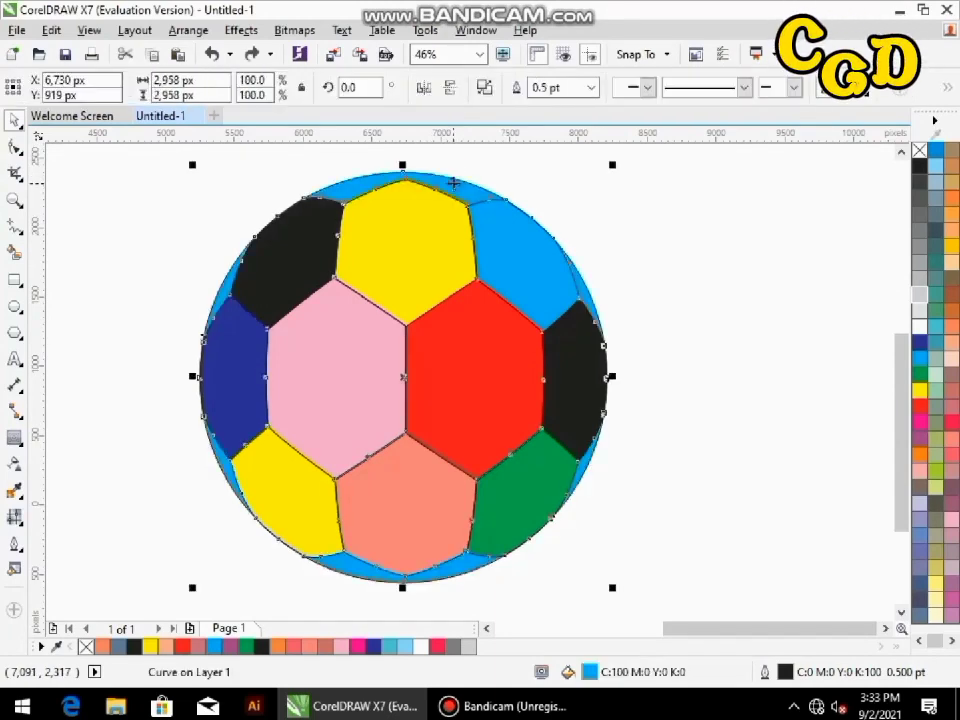
key("ctrl+z")
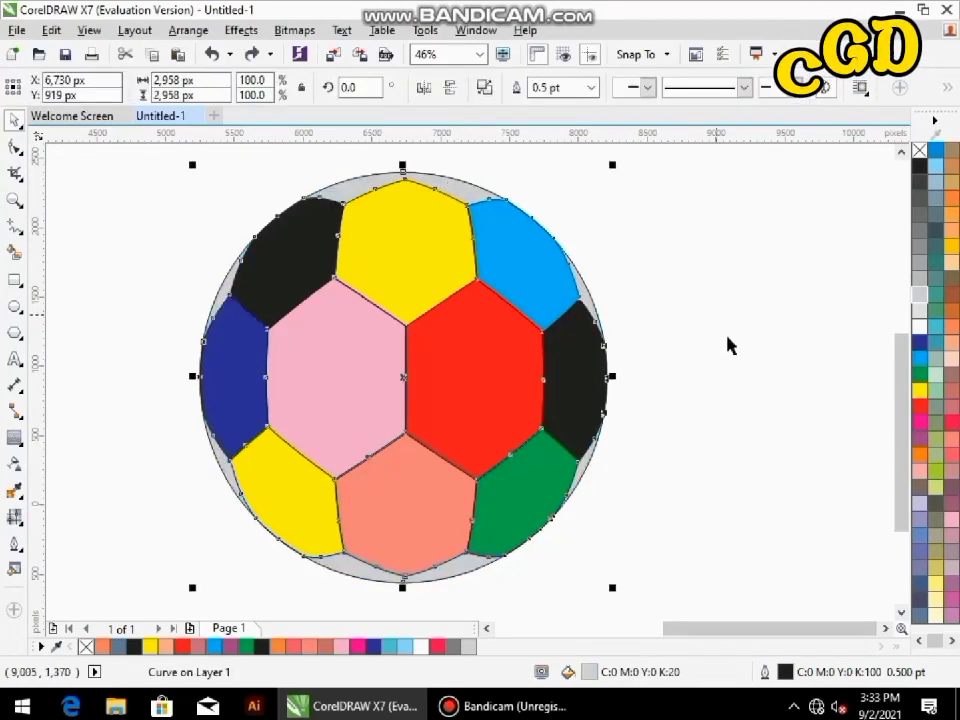
key("ctrl+shift+z")
left_click(756, 430)
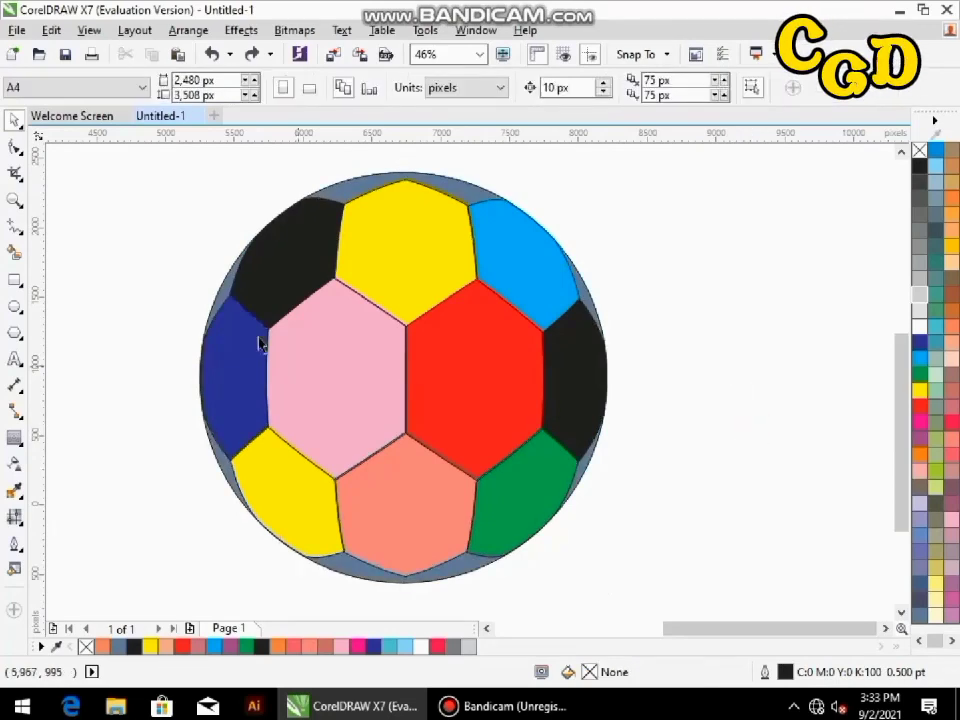
- Create a copy of the top yellow panel scaled to about 96.2% and center it inside the original panel
left_click(425, 268)
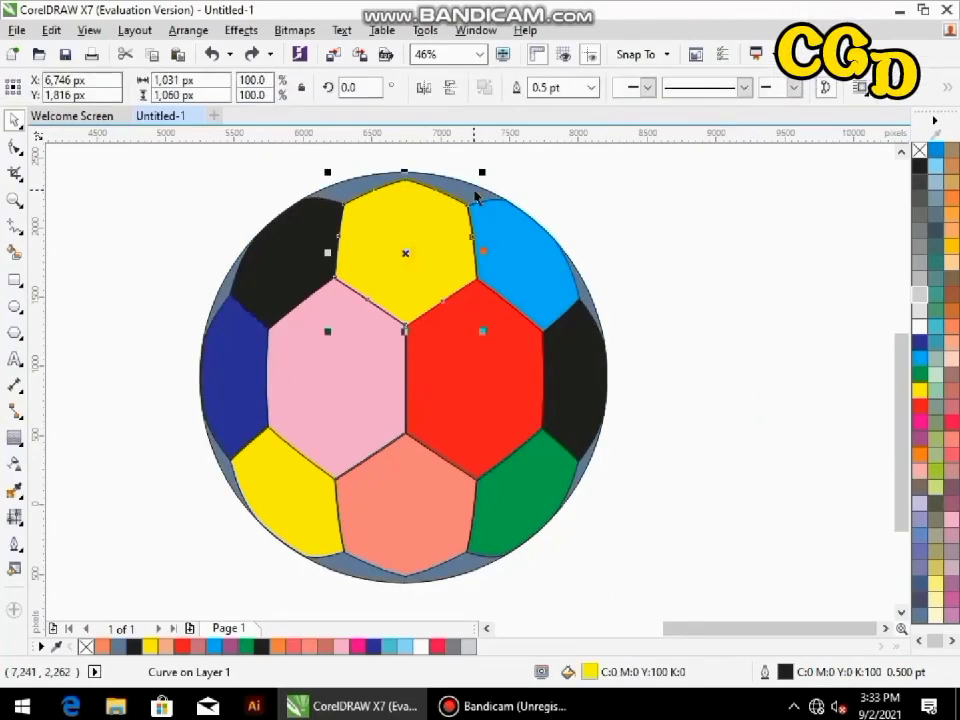
left_click_drag(488, 171, 483, 171)
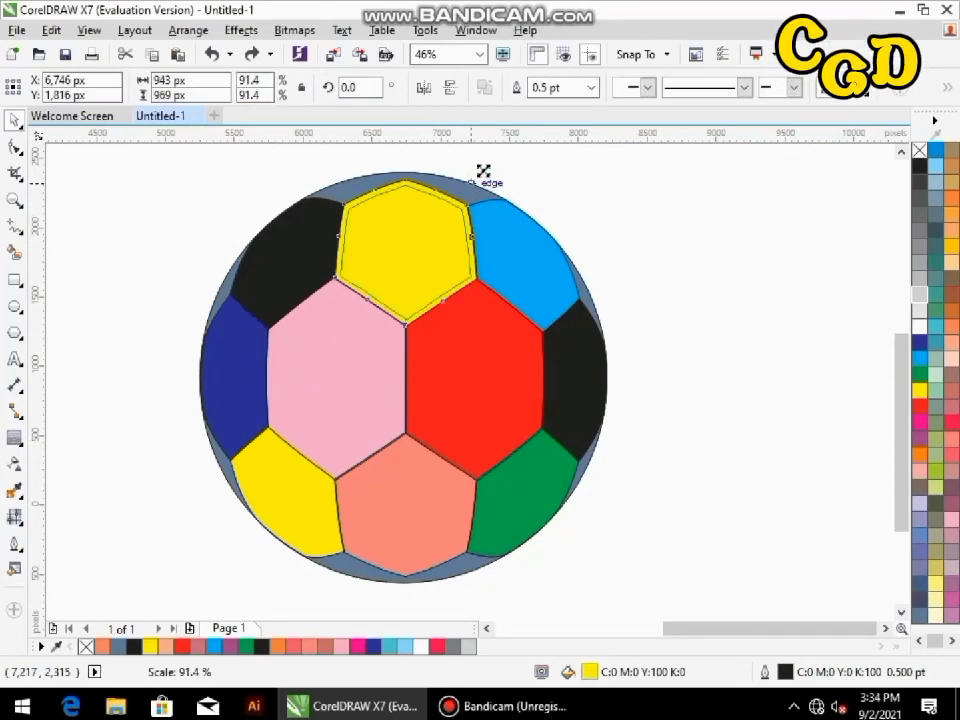
left_click_drag(483, 172, 484, 176)
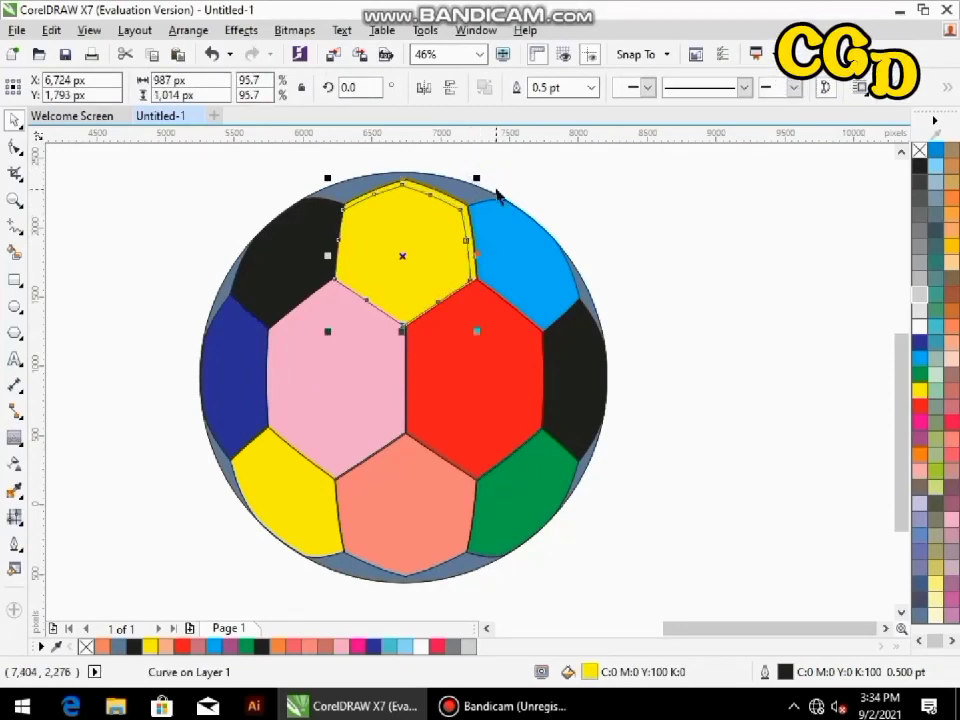
key("ctrl+z")
mouse_move(483, 173)
left_mouse_down()
mouse_move(479, 186)
mouse_move(481, 178)
left_mouse_up()
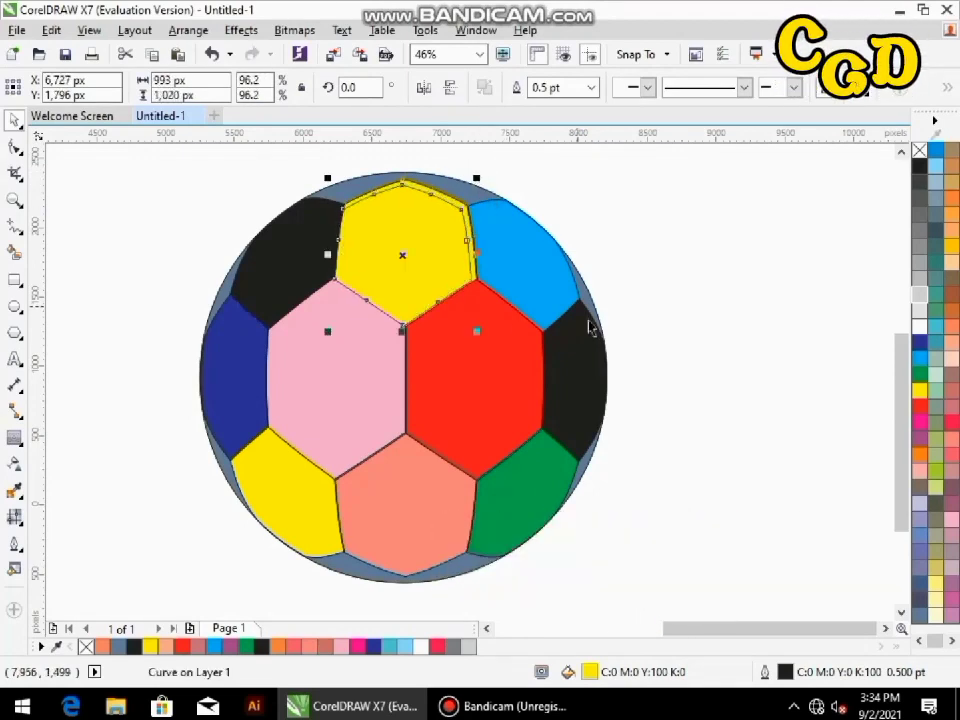
left_click_drag(433, 276, 437, 272)
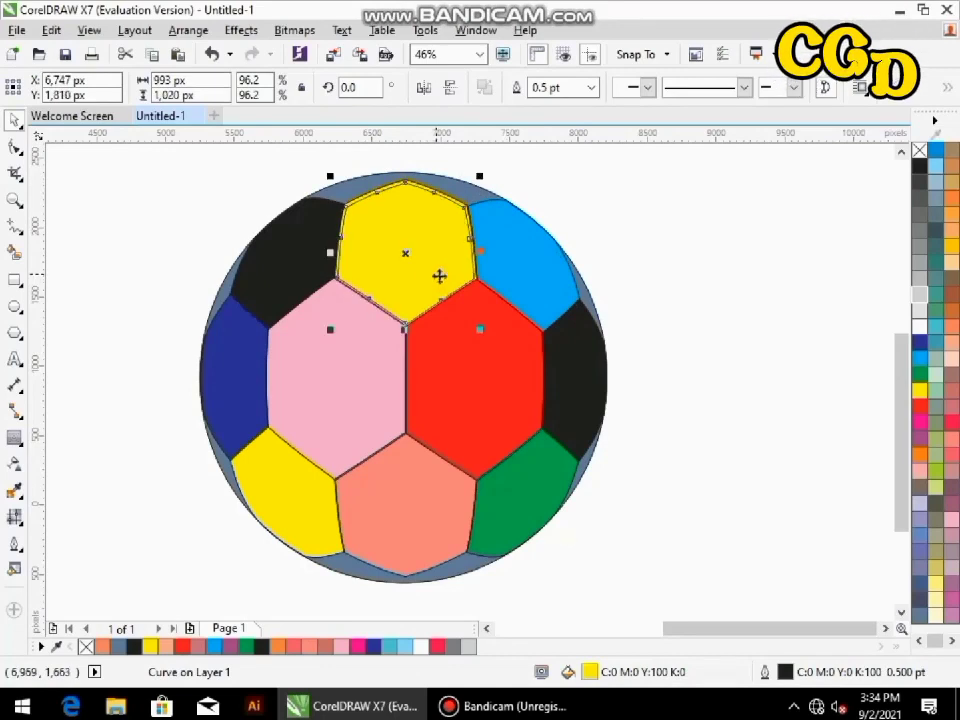
left_click(722, 411)
- Give the inner copy of the top yellow panel a widely spaced dotted outline
left_click(407, 264)
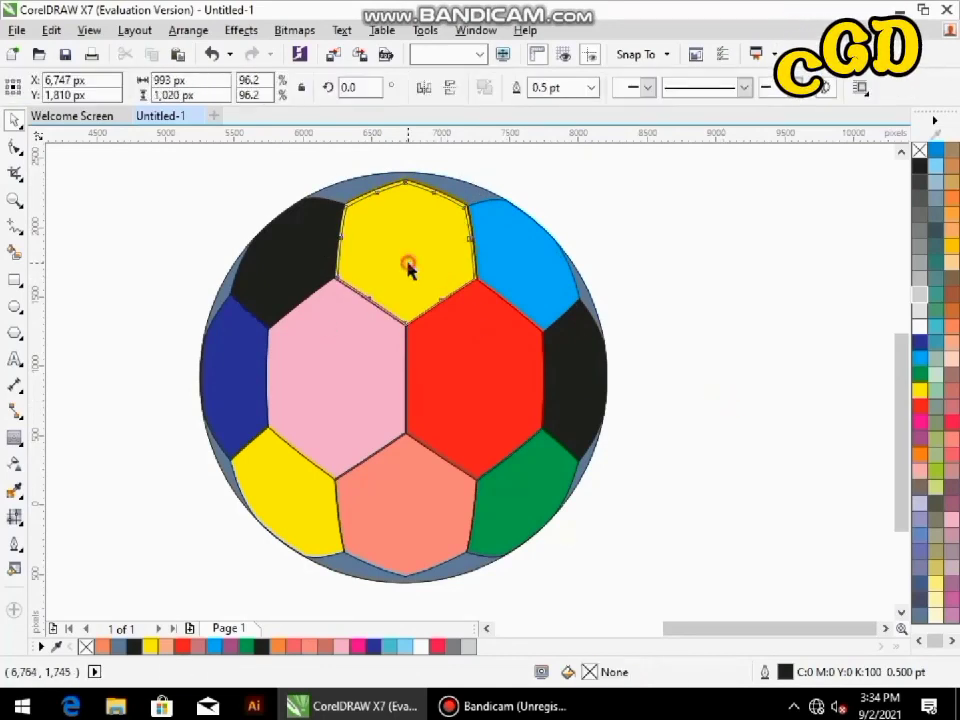
left_click(744, 88)
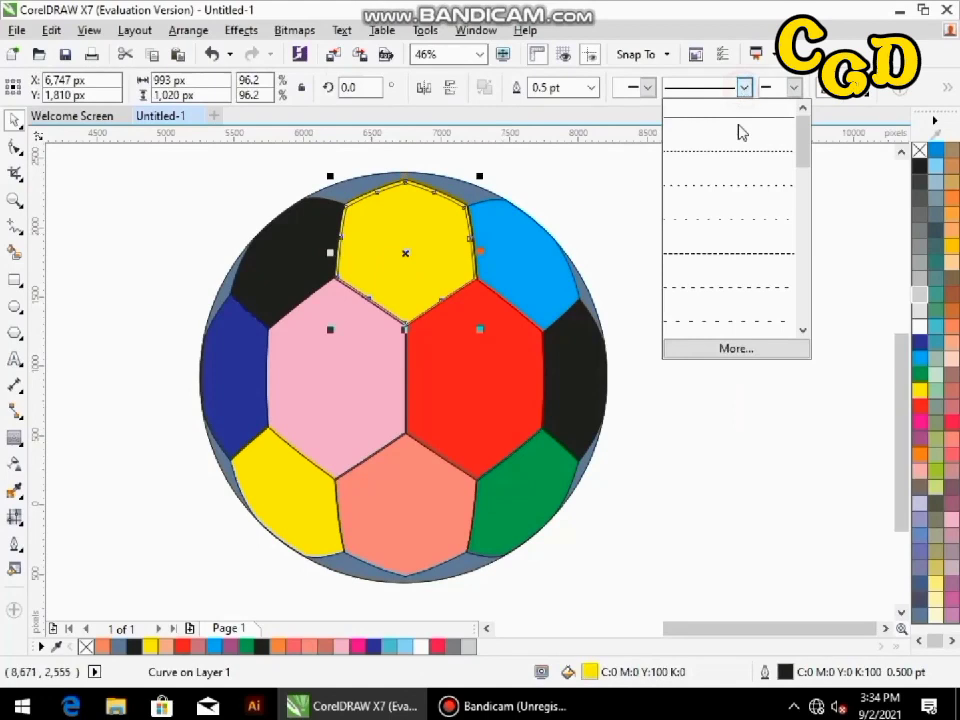
left_click(729, 224)
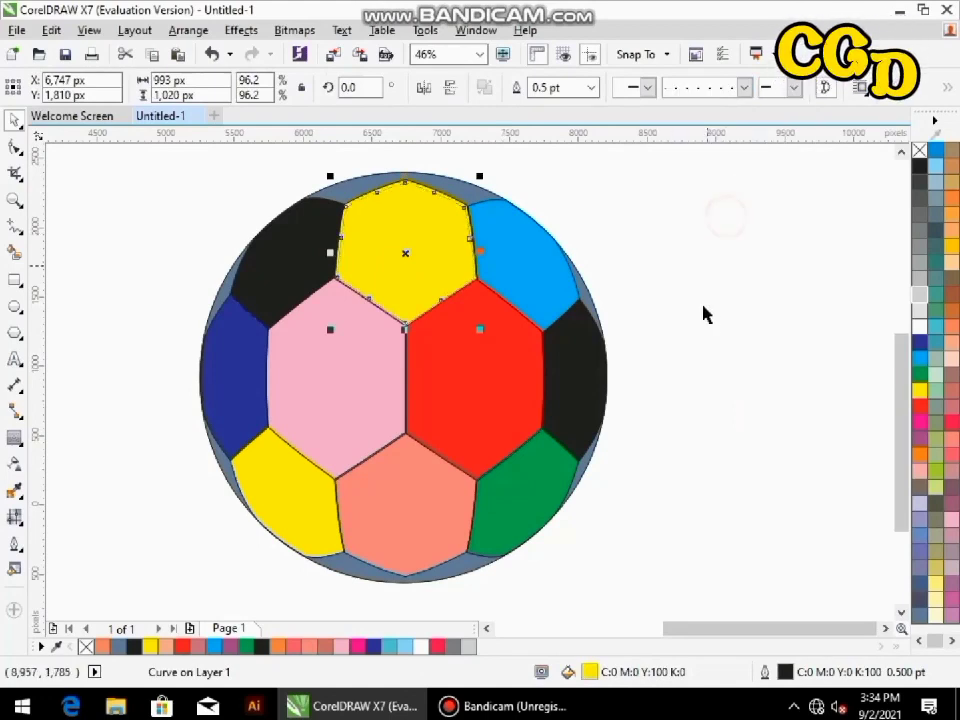
left_click(710, 321)
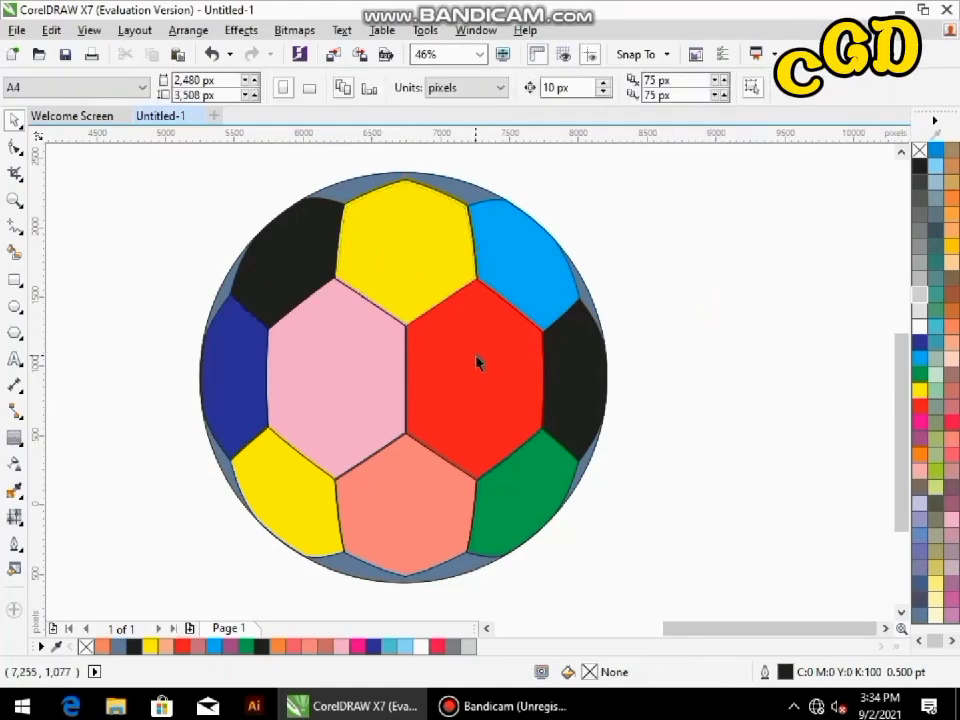
- Create a concentric copy of the light pink center panel scaled to about 88.8%
key("z")
left_click_drag(199, 210, 637, 601)
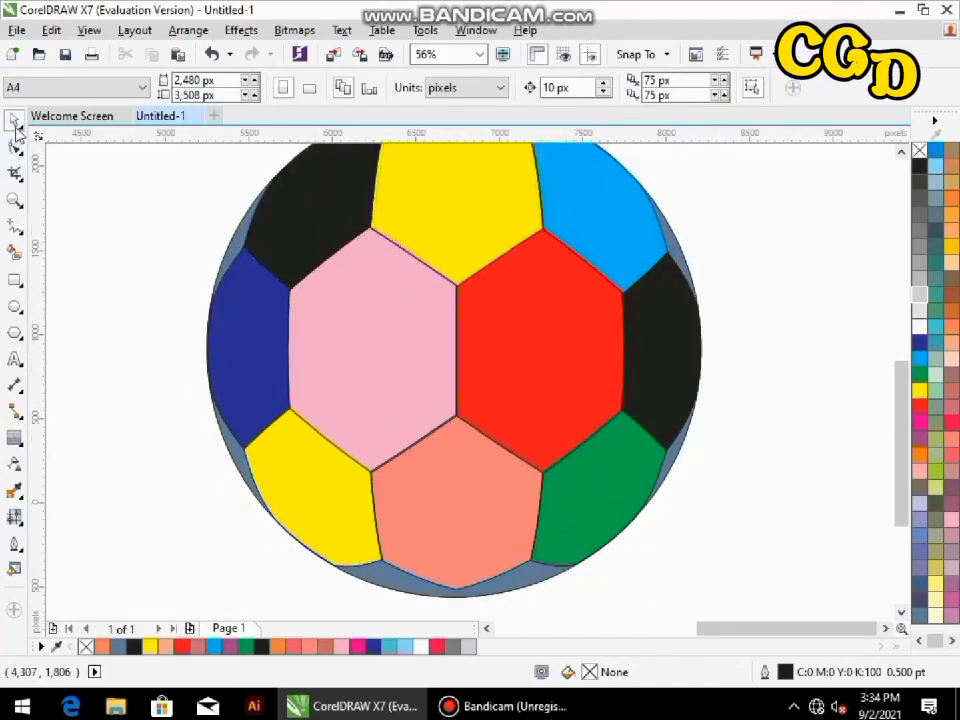
left_click(16, 175)
left_click(15, 121)
left_click(397, 390)
mouse_move(370, 219)
left_mouse_down()
mouse_move(371, 240)
mouse_move(371, 220)
left_mouse_up()
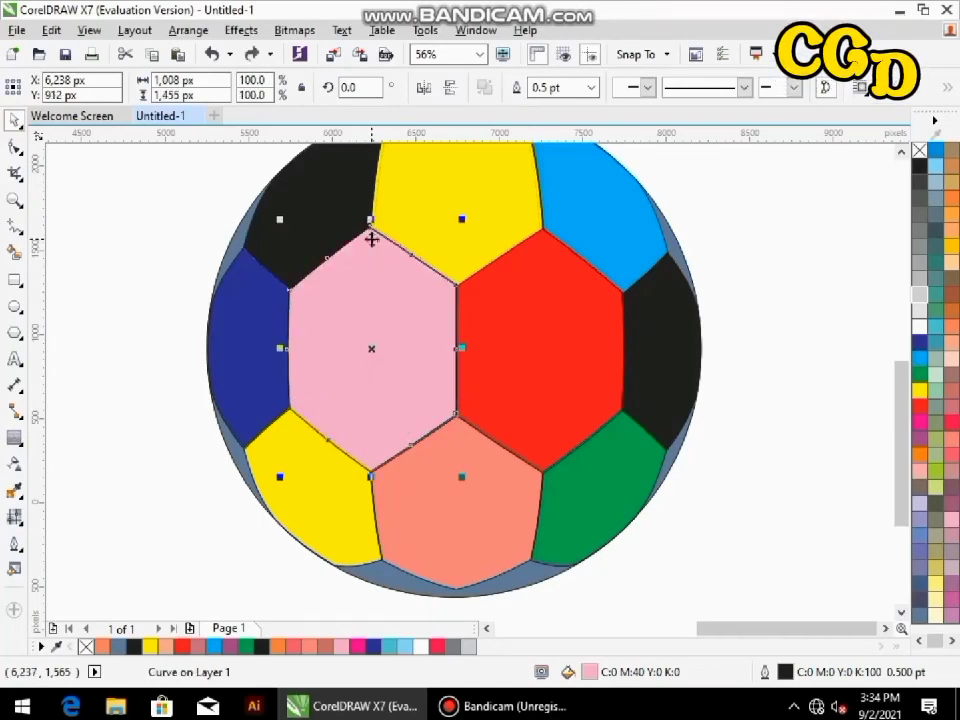
left_click_drag(461, 219, 451, 230)
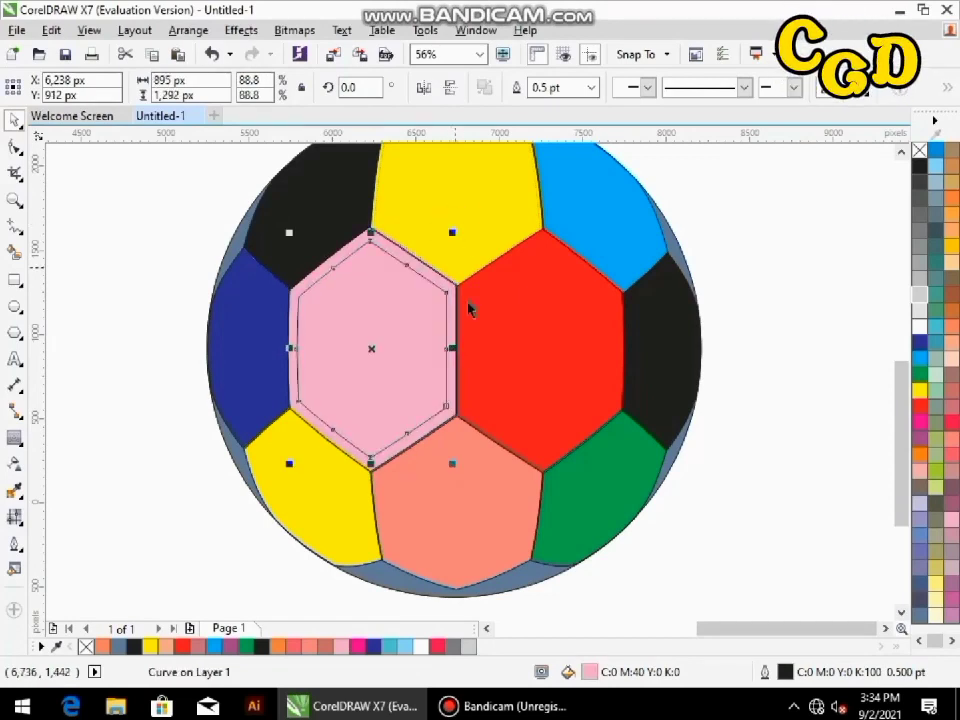
- Try a dashed outline on the inner pink copy, settle on the widely spaced dotted style and deselect it
left_click(744, 92)
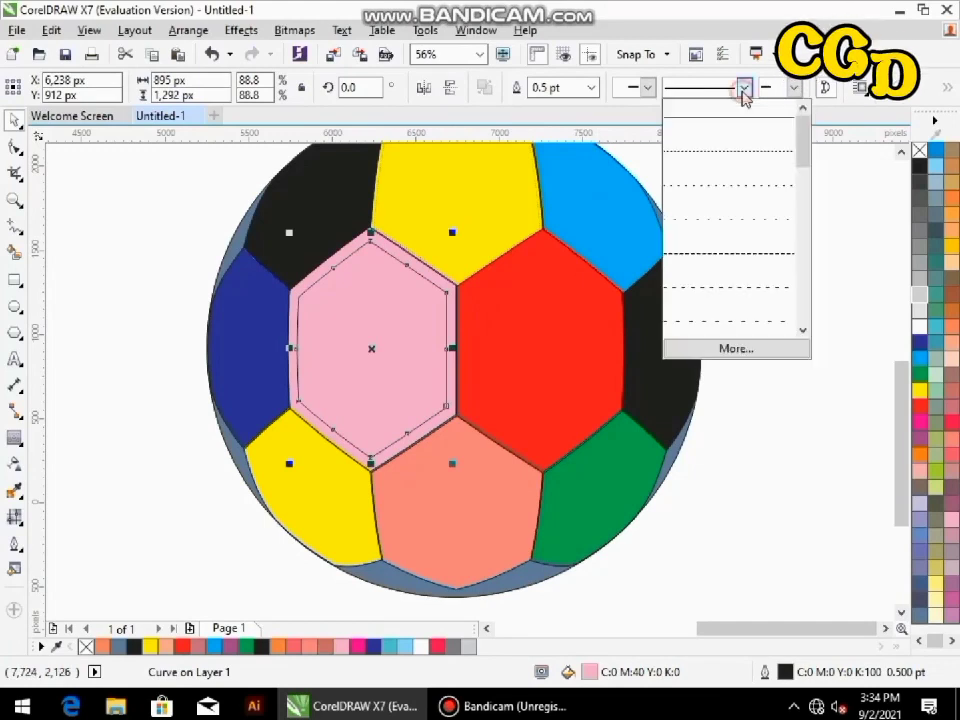
left_click(741, 261)
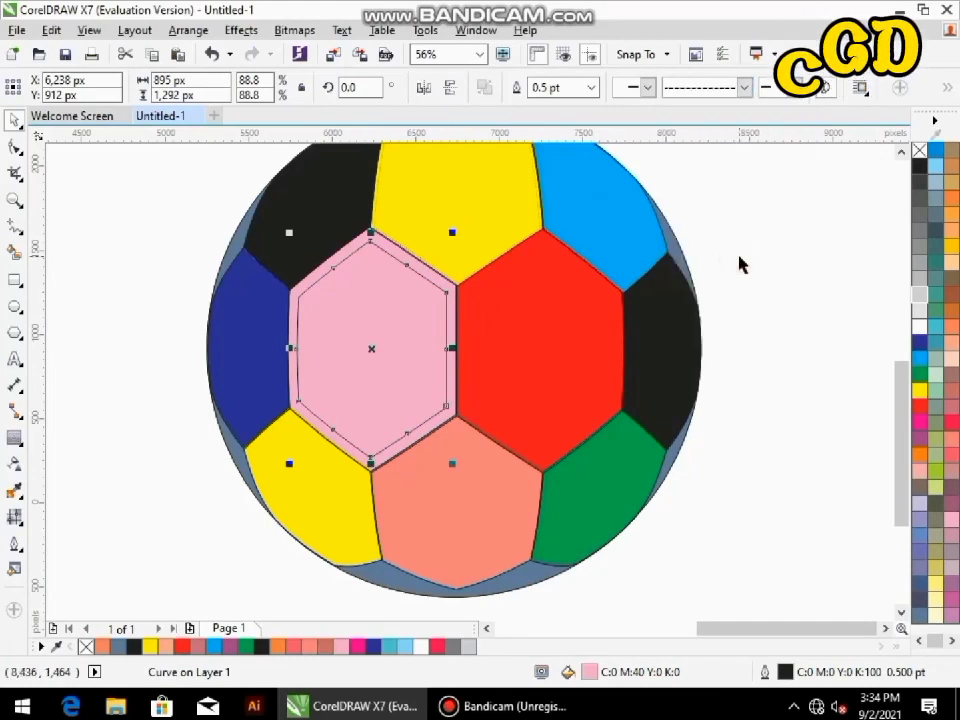
left_click(744, 88)
left_click(716, 224)
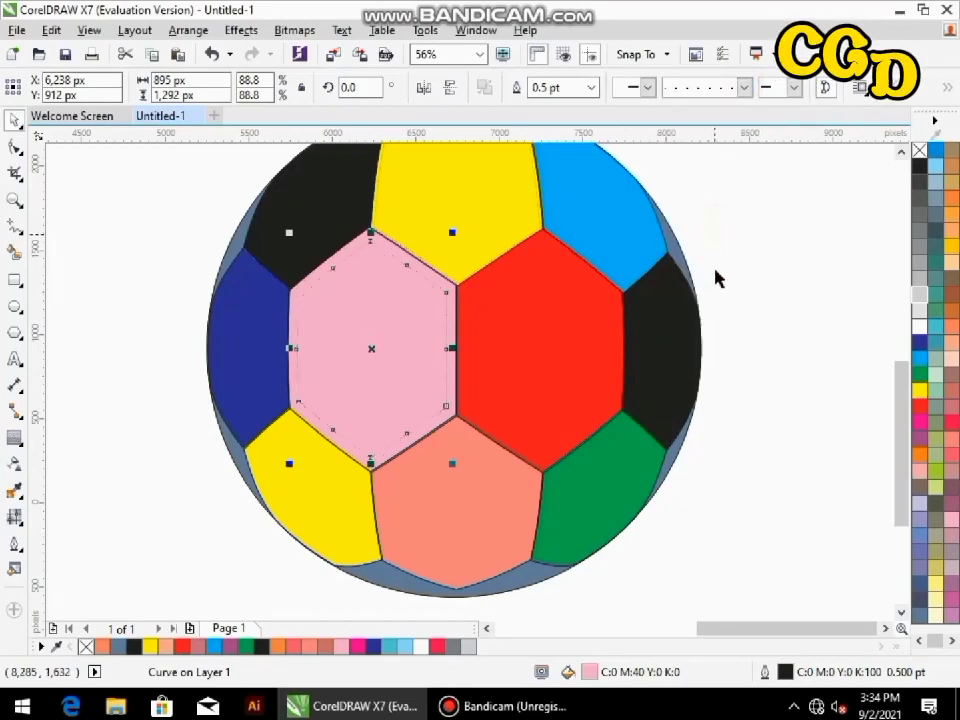
left_click(782, 336)
- Add a concentric copy of the red center panel scaled to about 86.6% and give it the widely spaced dotted outline
left_click(549, 394)
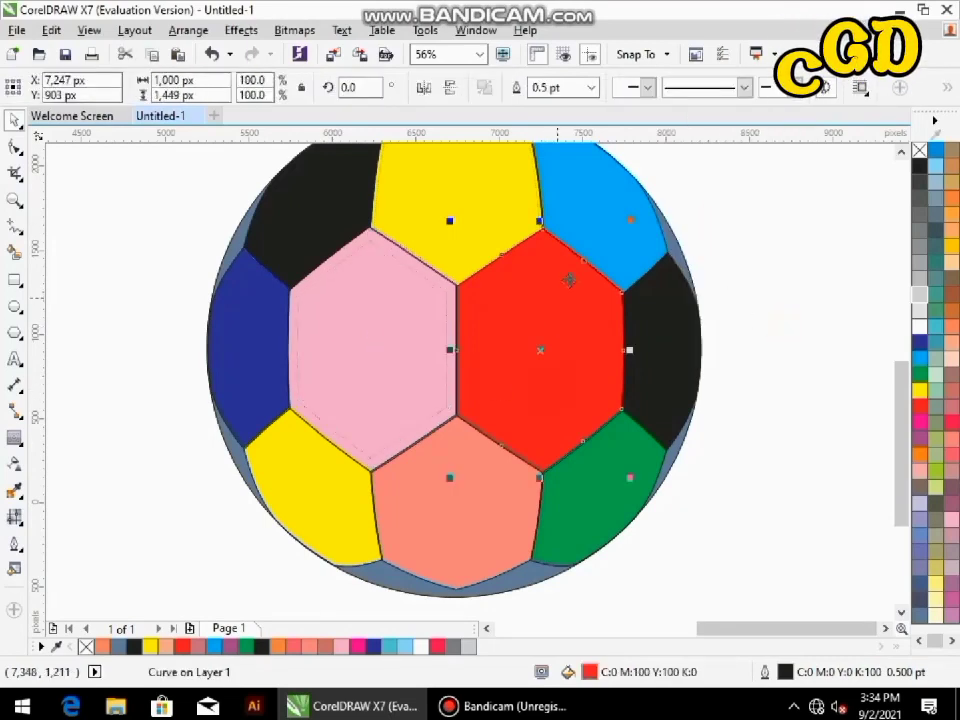
left_click_drag(631, 220, 629, 239)
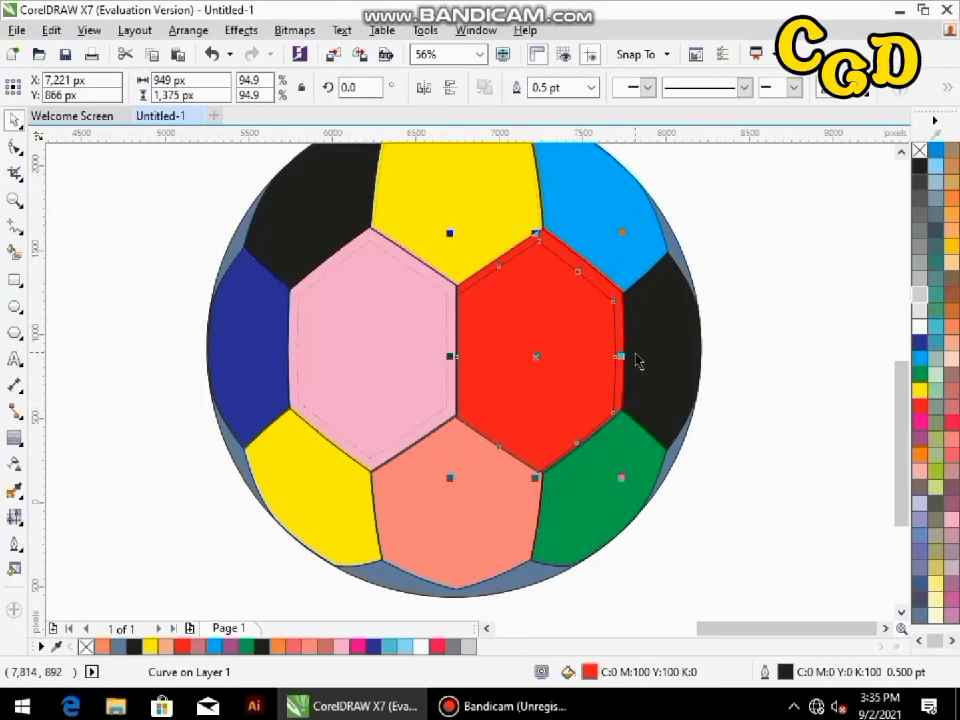
key("ctrl+z")
left_click_drag(629, 220, 624, 244)
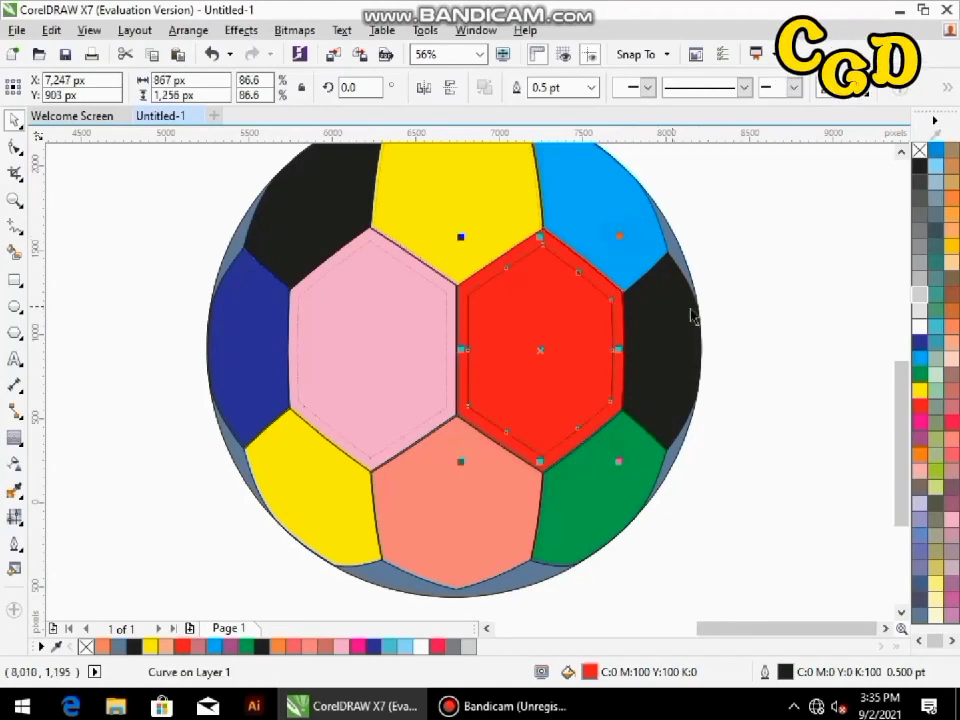
left_click(743, 88)
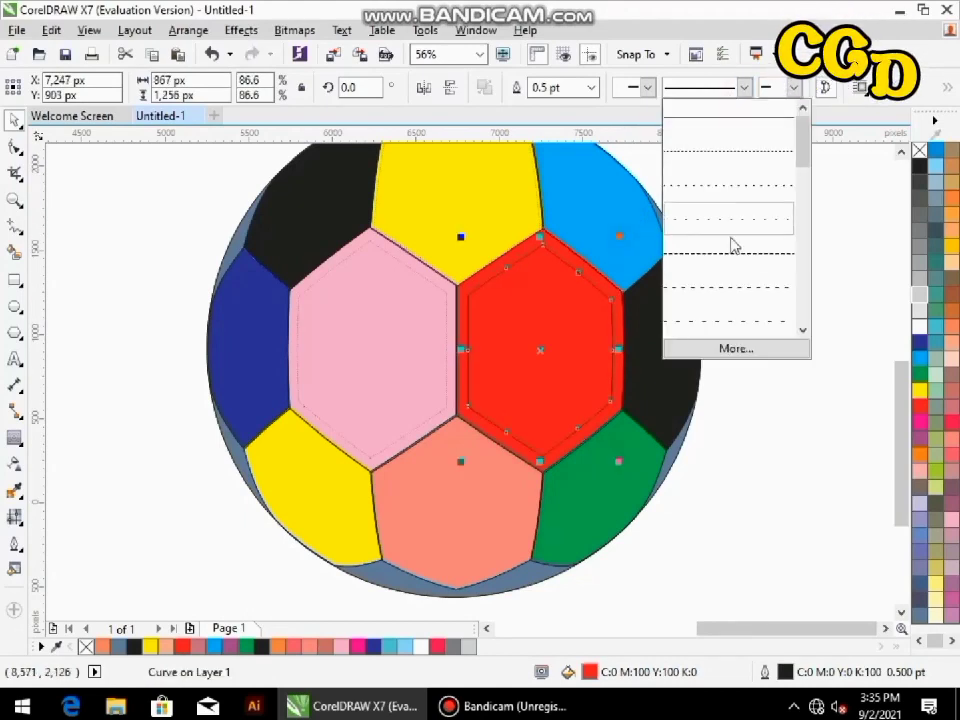
left_click(731, 226)
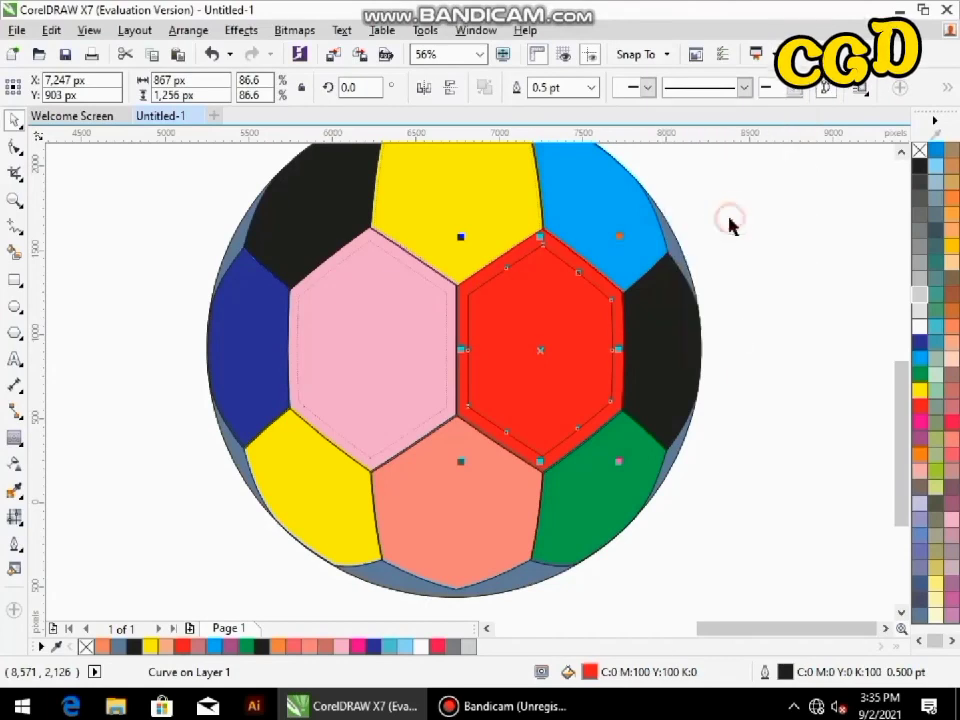
left_click(781, 395)
left_click(662, 352)
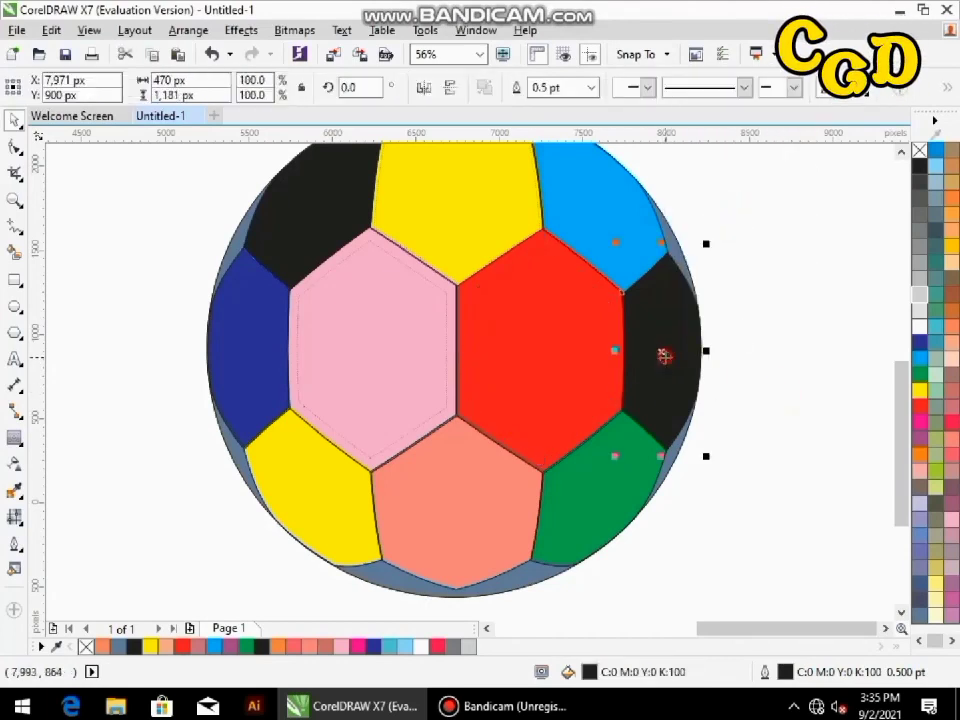
left_click(742, 88)
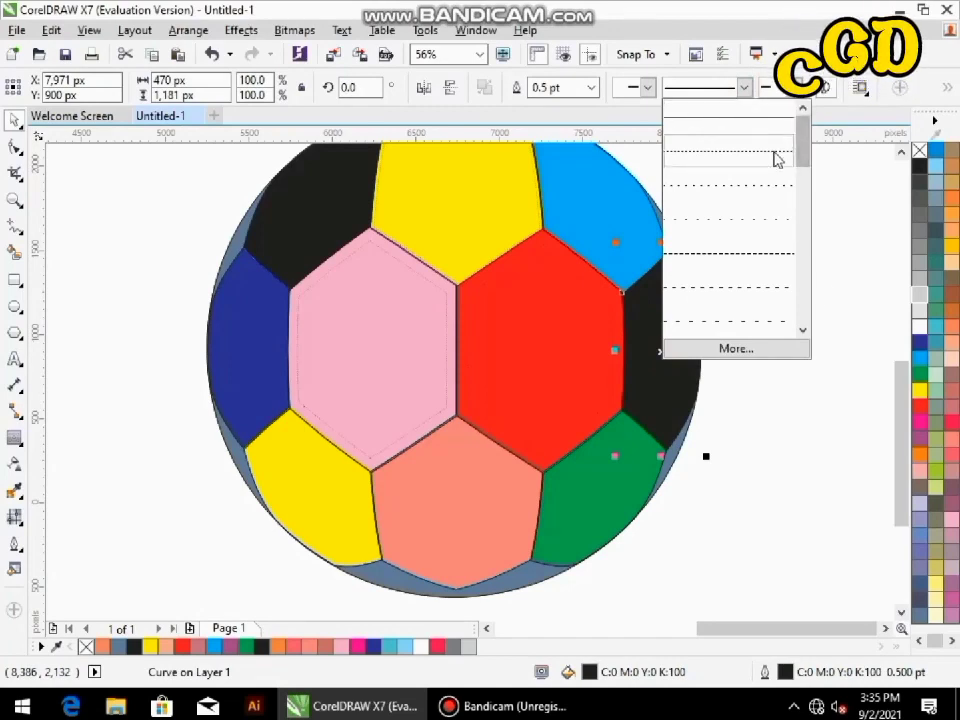
left_click(838, 330)
- Add a concentric copy of the salmon bottom panel scaled to about 89% and give it the widely spaced dotted outline
left_click(463, 517)
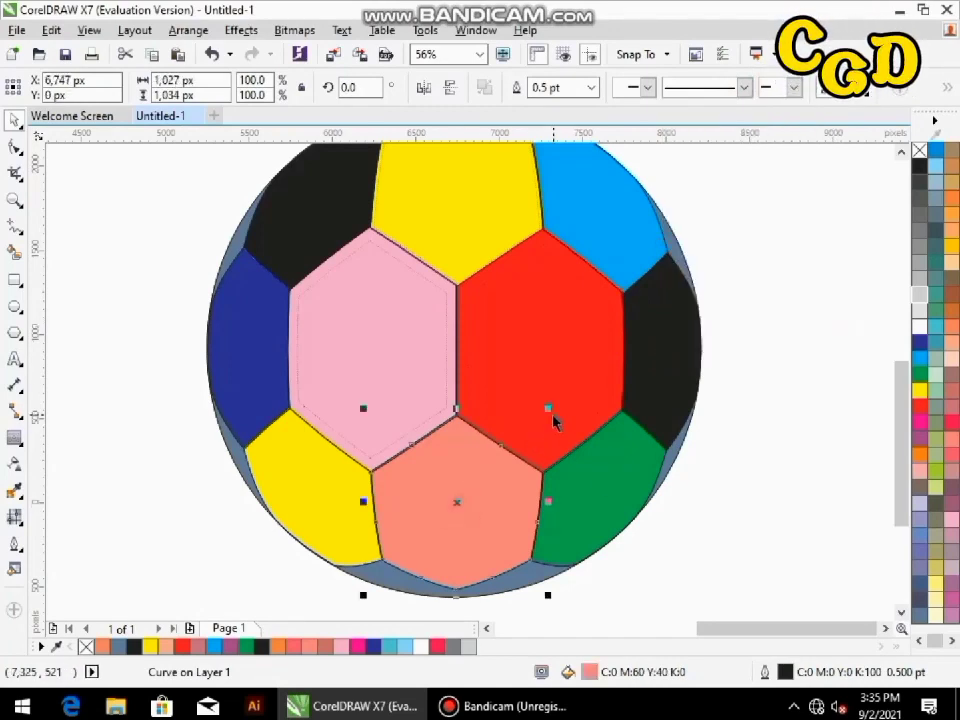
left_click_drag(552, 411, 551, 424)
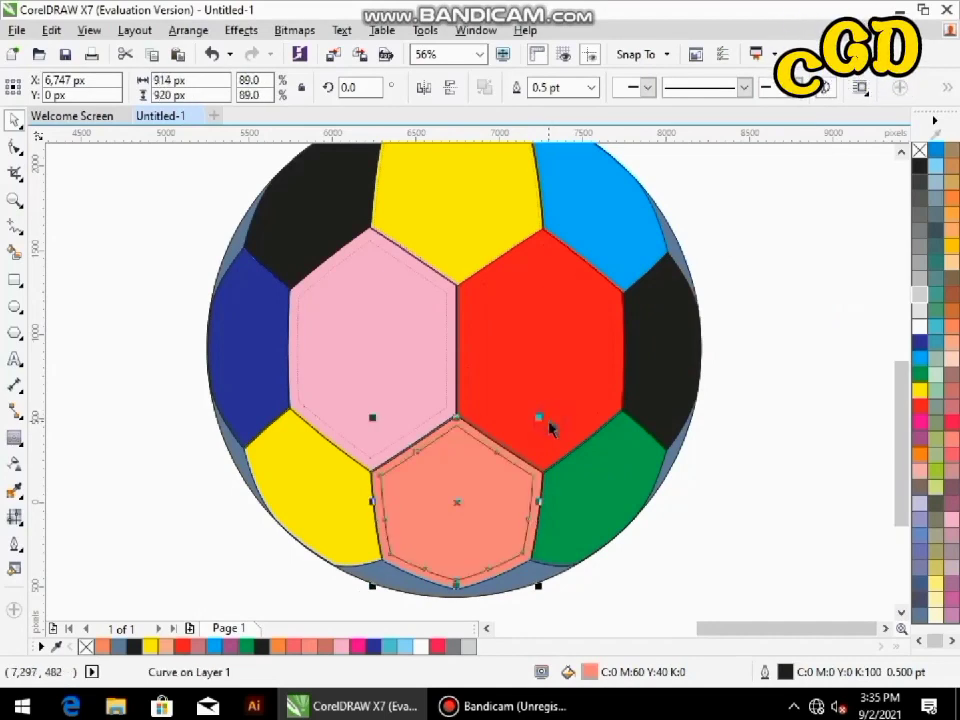
left_click(743, 88)
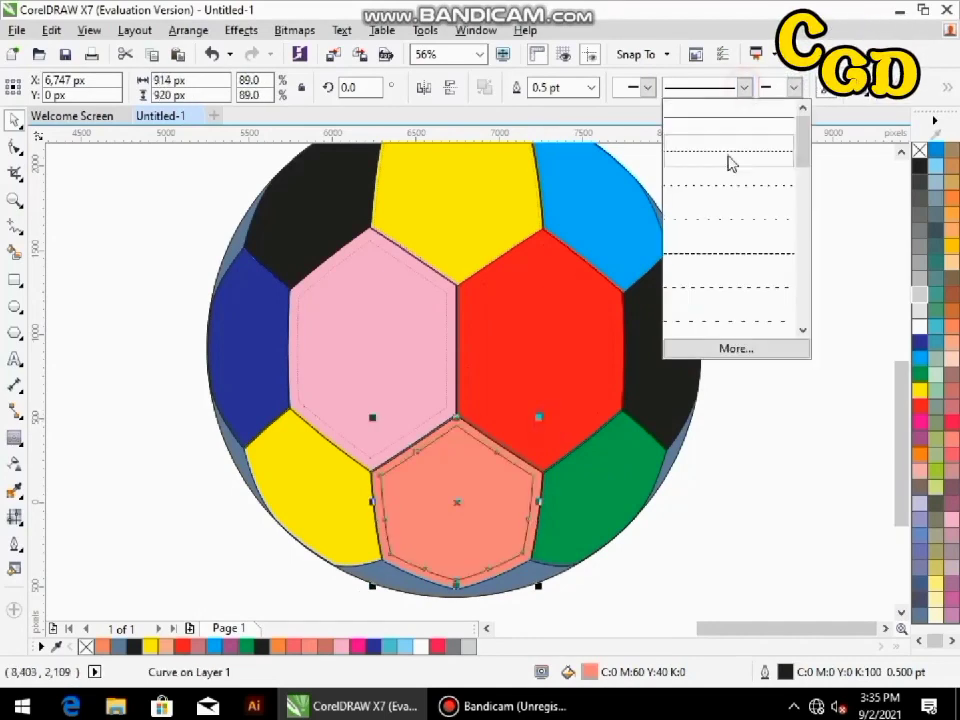
left_click(722, 218)
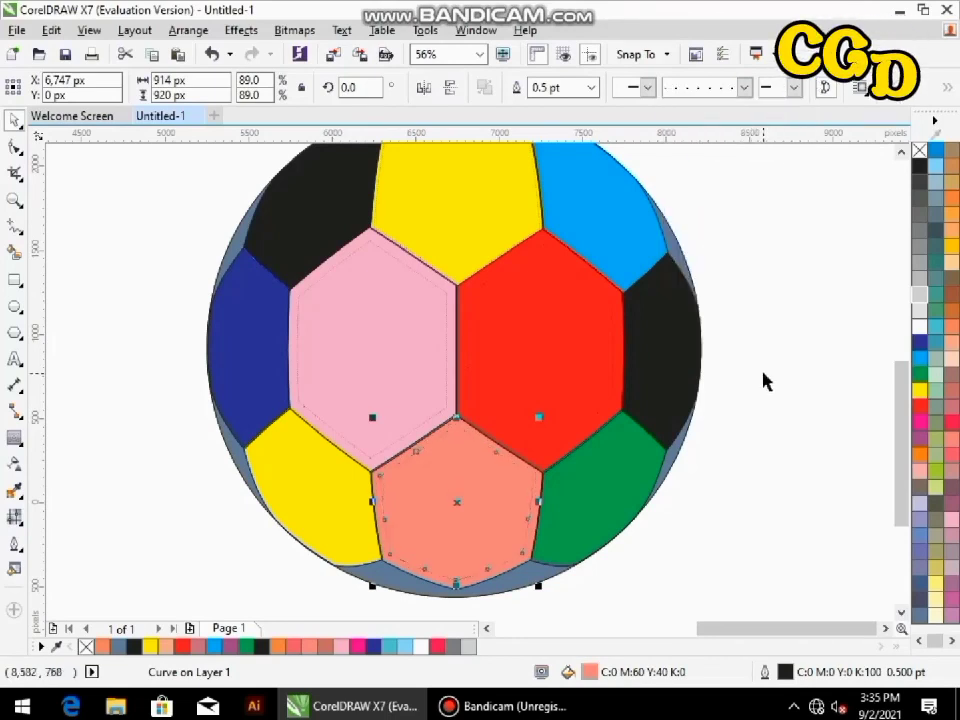
left_click(763, 381)
- Add a concentric copy of the lower-left yellow panel scaled to about 89.3% and give it the widely spaced dotted outline
left_click(360, 515)
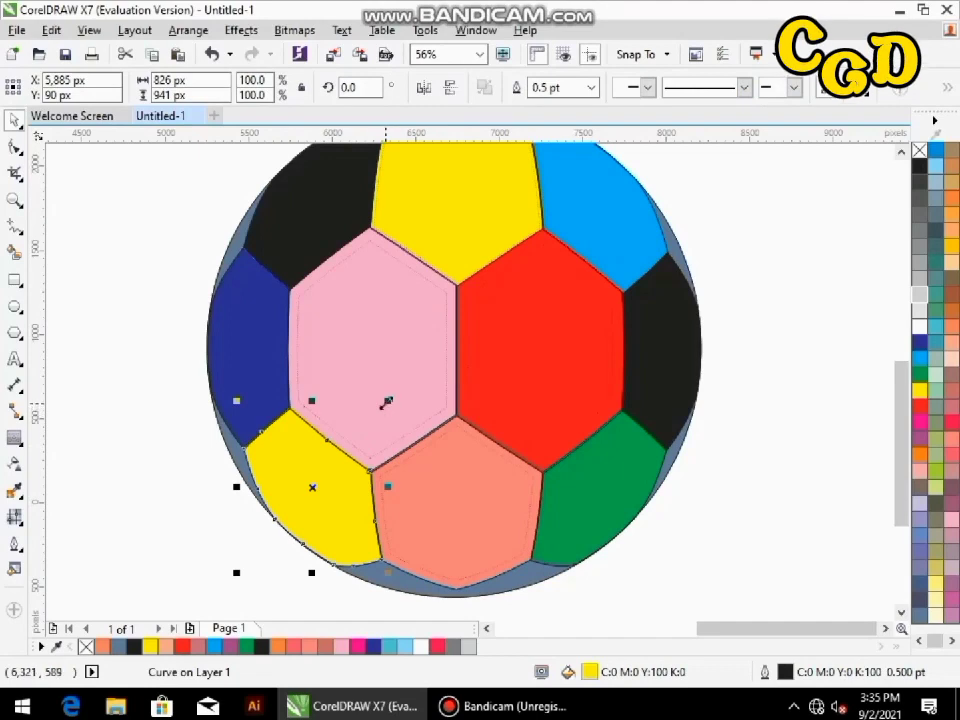
left_click(386, 403)
left_click_drag(386, 403, 379, 412)
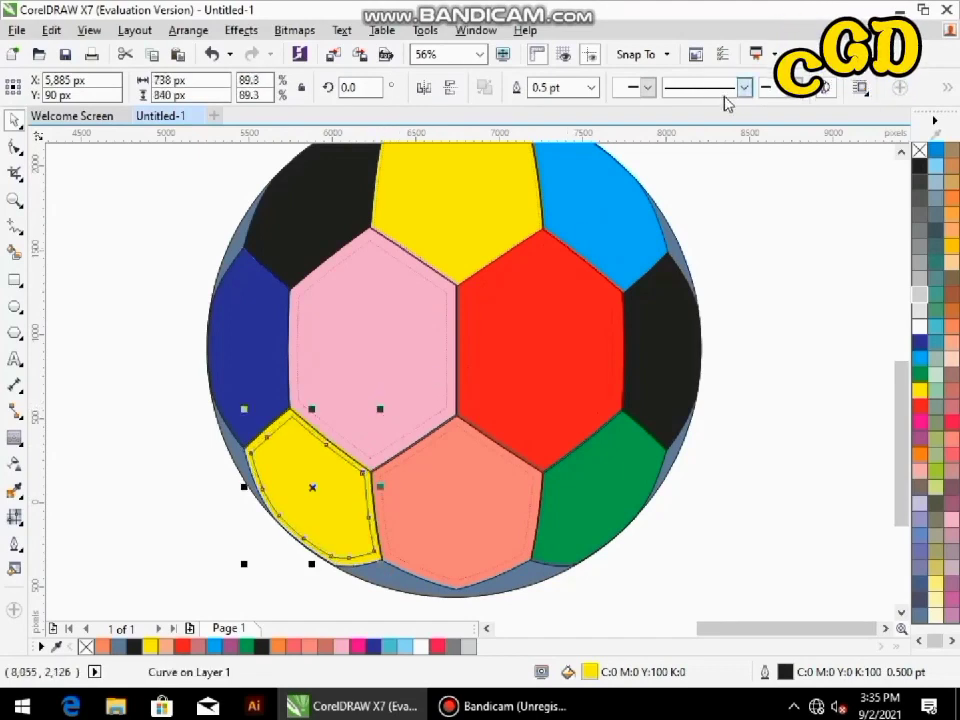
left_click(743, 87)
left_click(724, 222)
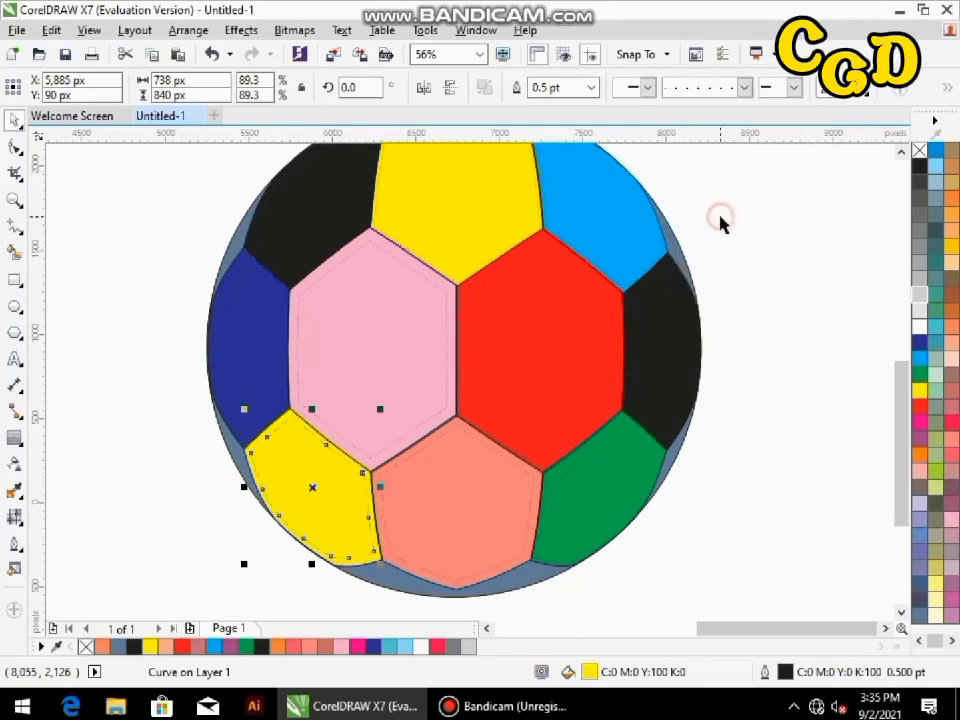
left_click(797, 399)
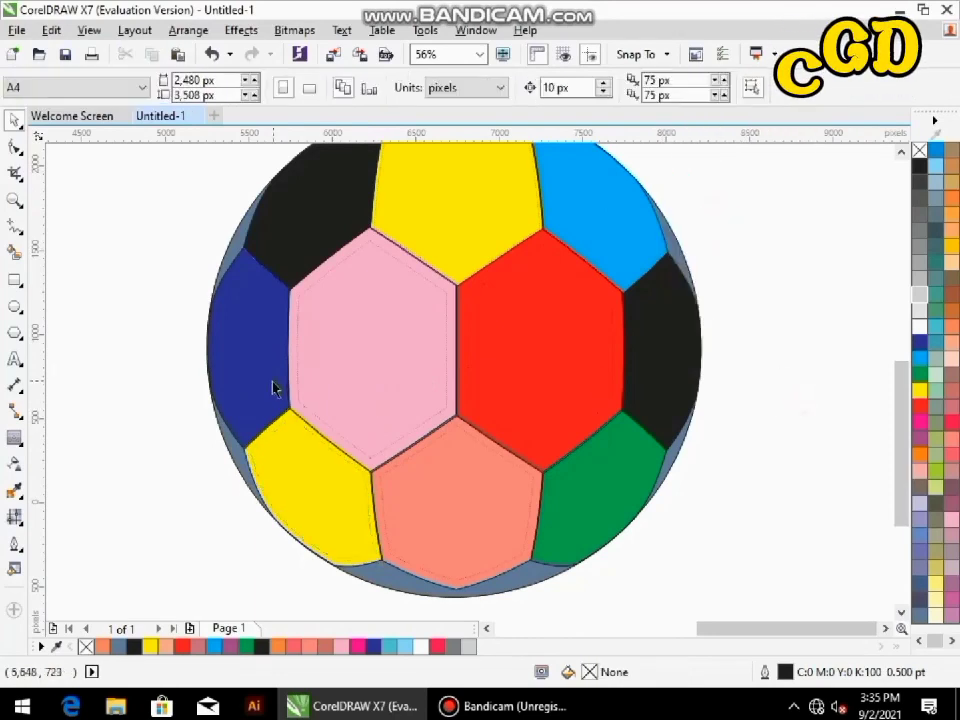
left_click(573, 229)
left_click(579, 192)
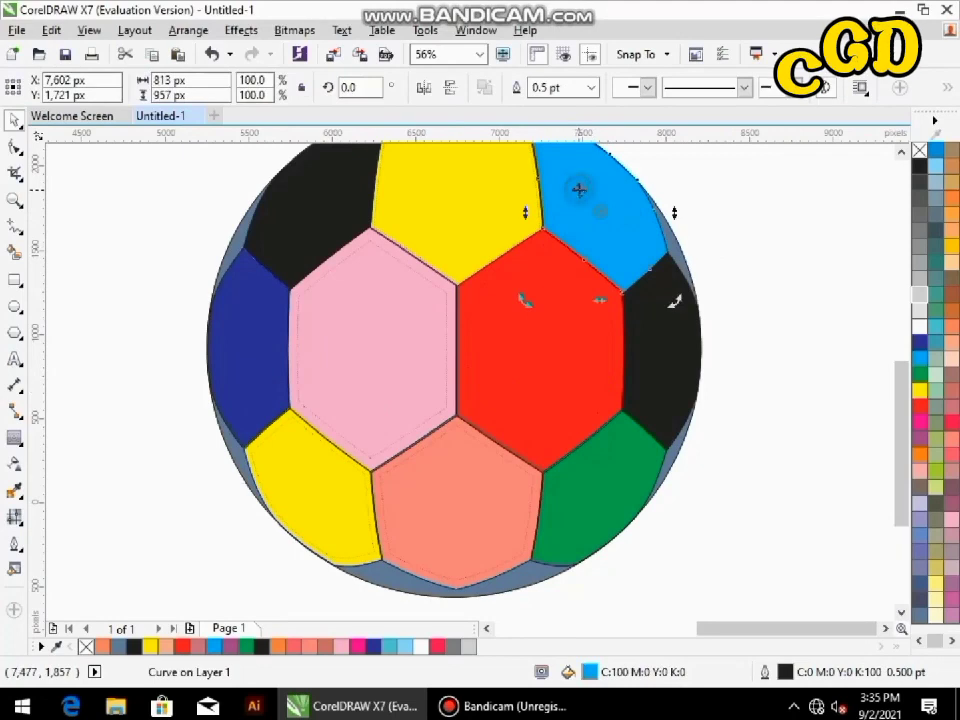
left_click(760, 330)
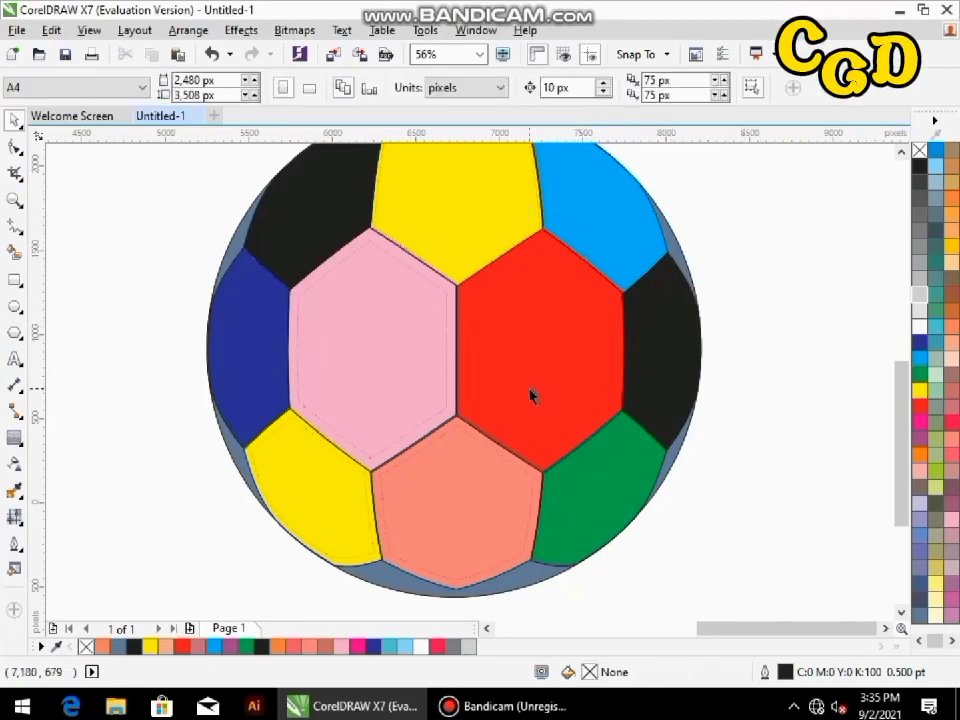
- Try a white fill and a white outline on the inner red copy, then return its outline to black
left_click(587, 385)
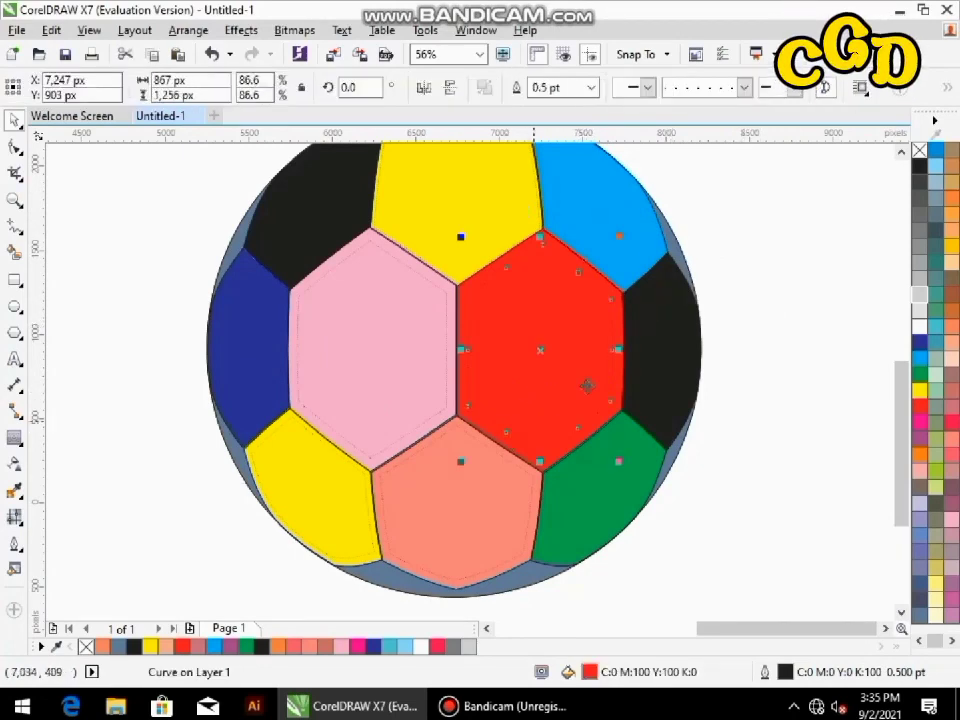
left_click(919, 326)
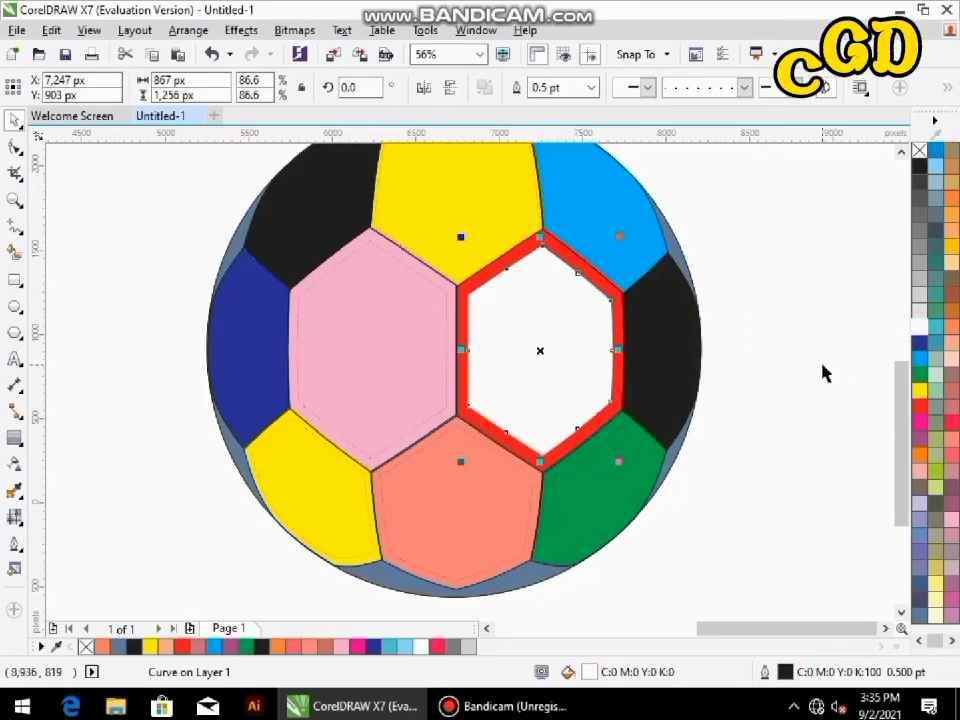
key("ctrl+z")
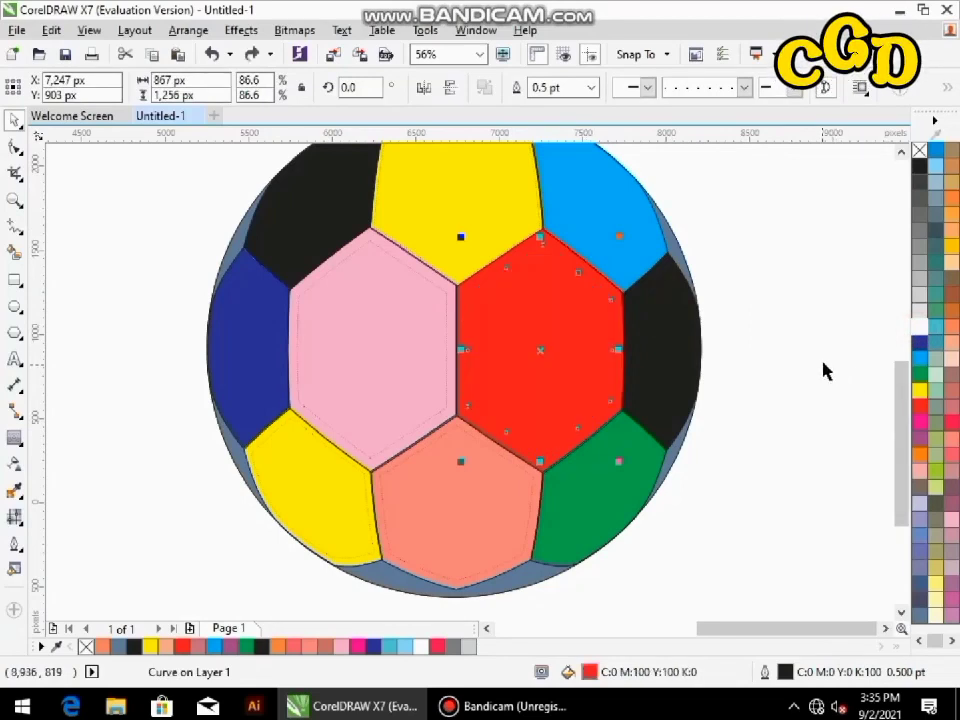
right_click(918, 326)
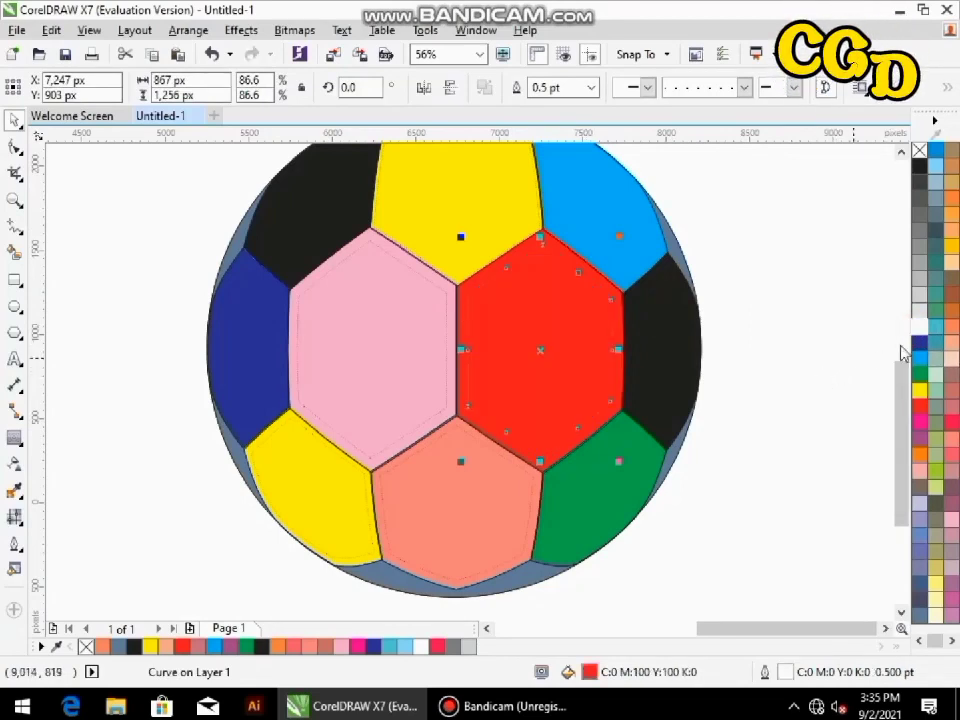
right_click(918, 166)
left_click(825, 336)
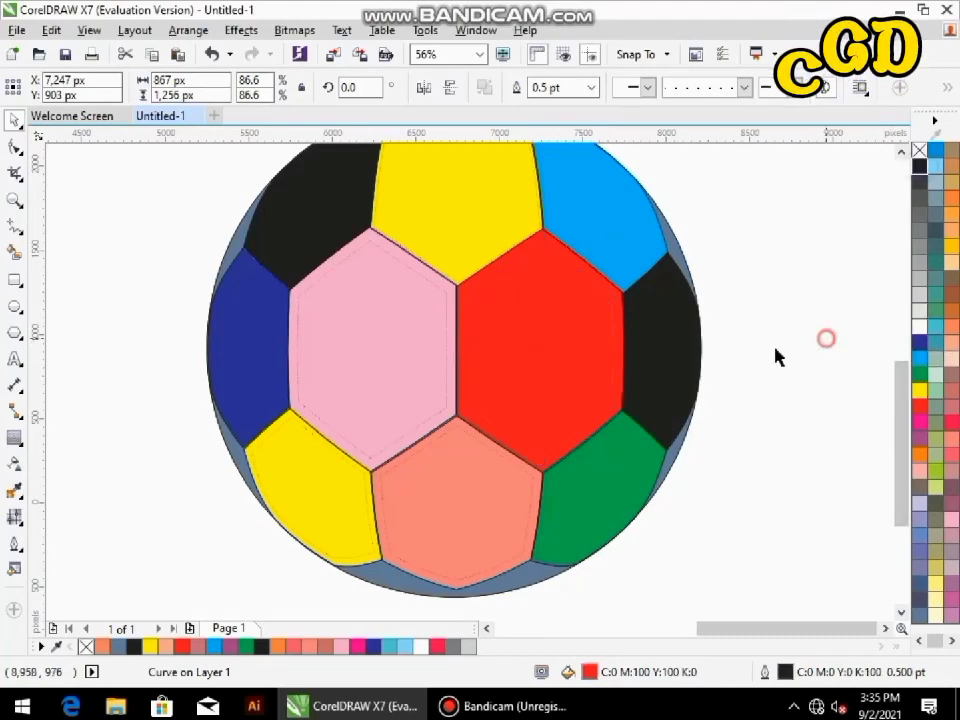
left_click(439, 413)
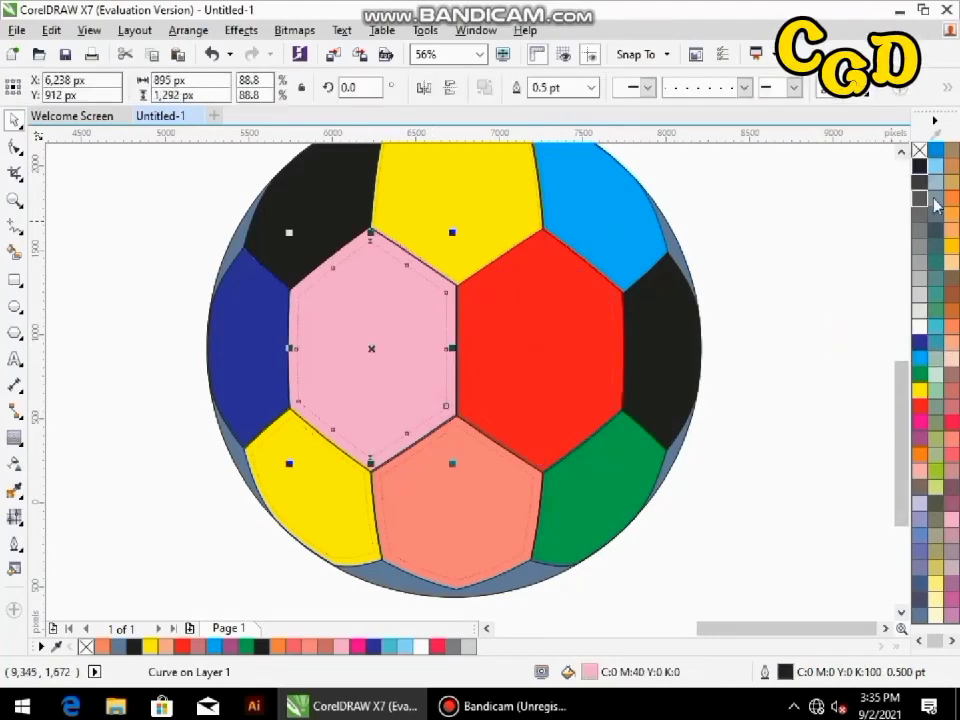
left_click(831, 298)
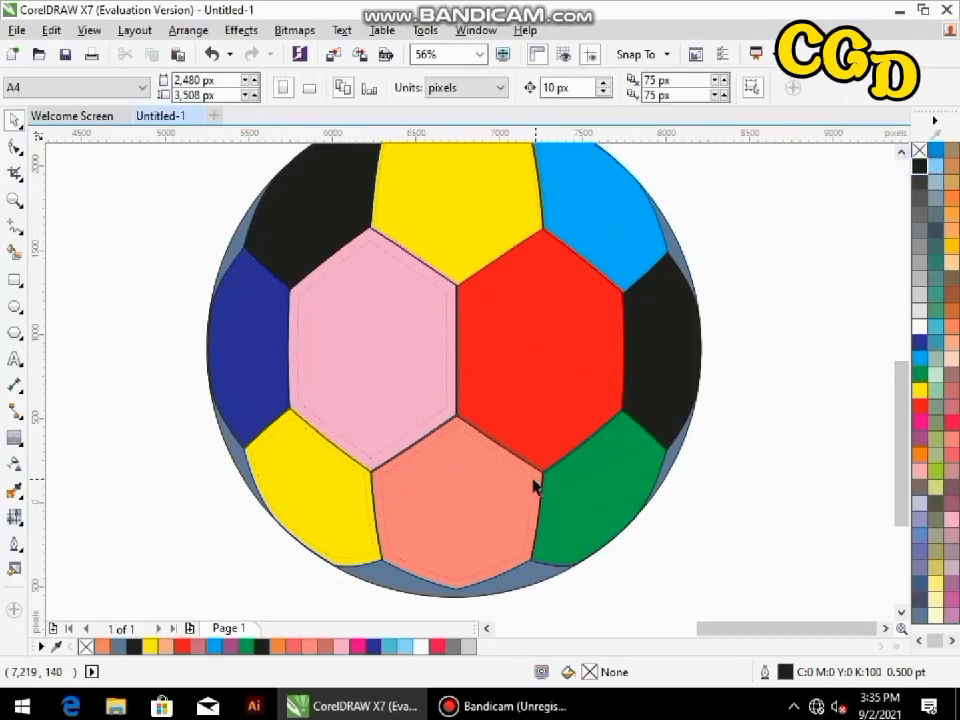
left_click(532, 484)
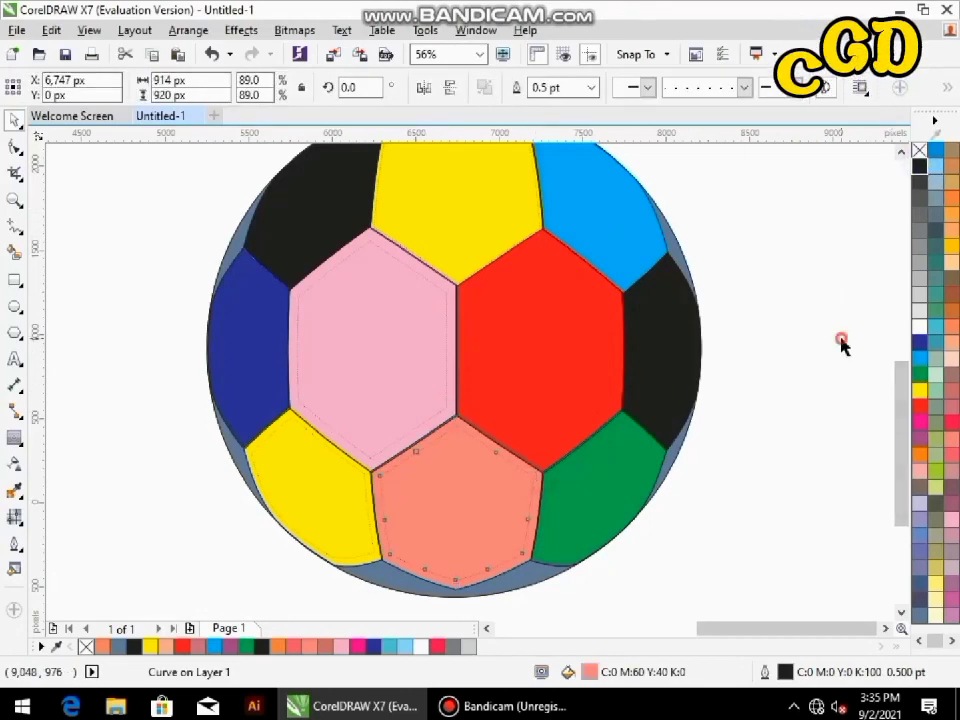
left_click(842, 339)
- Set the dotted outlines of the inner red and inner pink copies to 2 pt
left_click(497, 430)
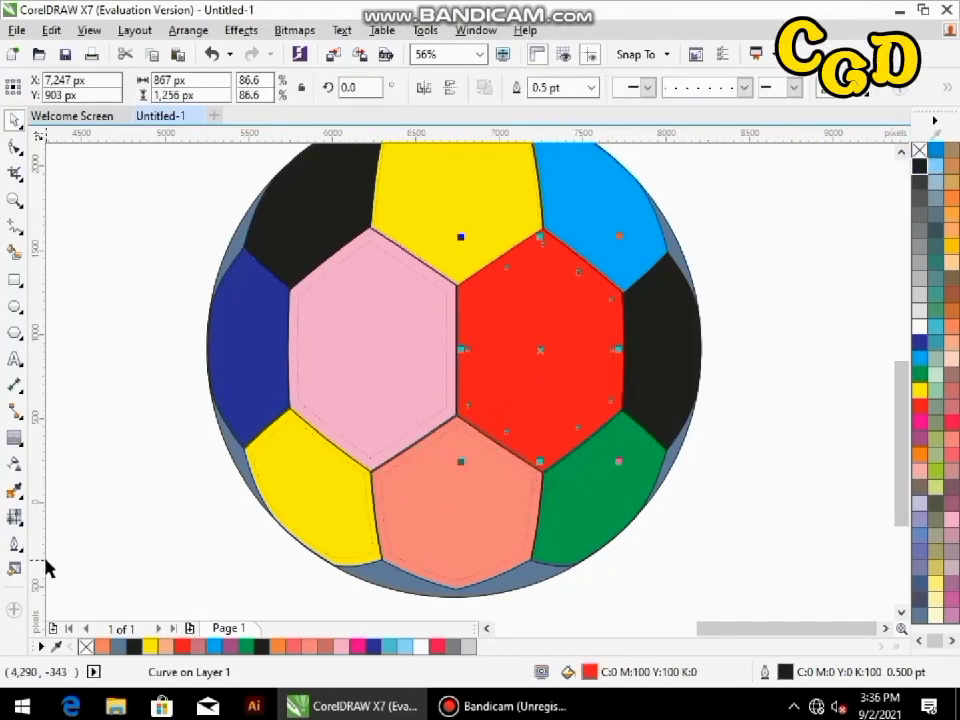
left_click(14, 543)
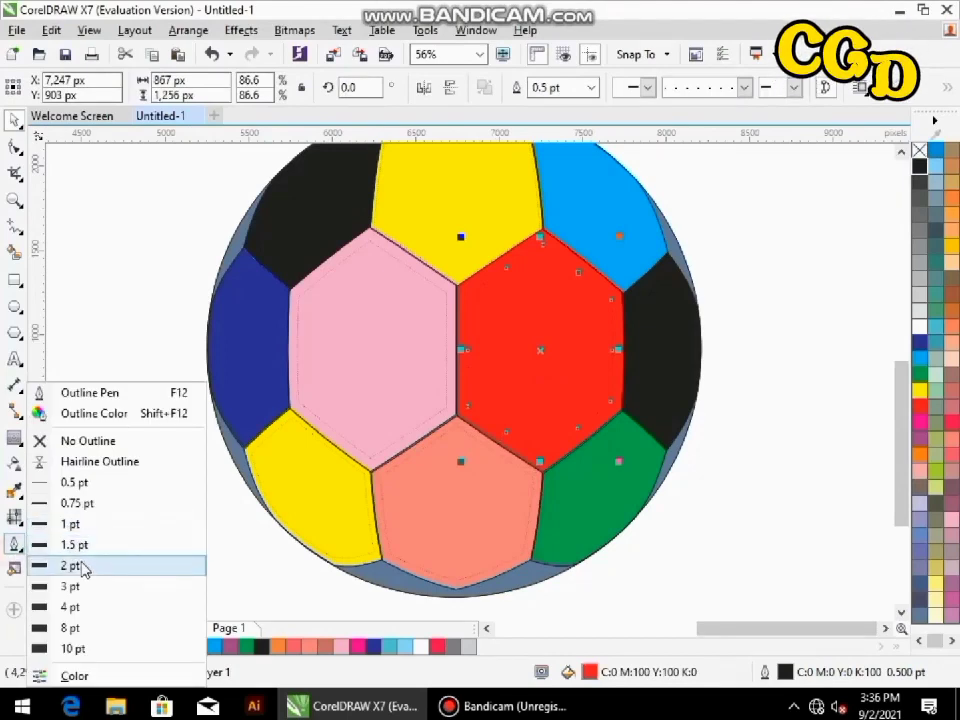
left_click(70, 566)
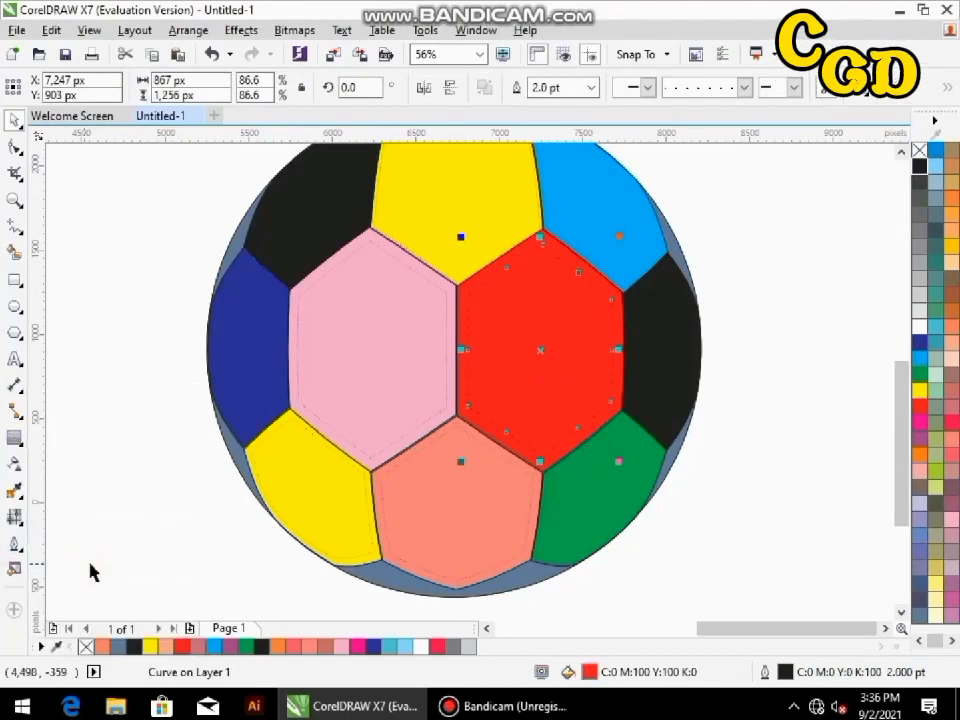
left_click(375, 455)
left_click(14, 545)
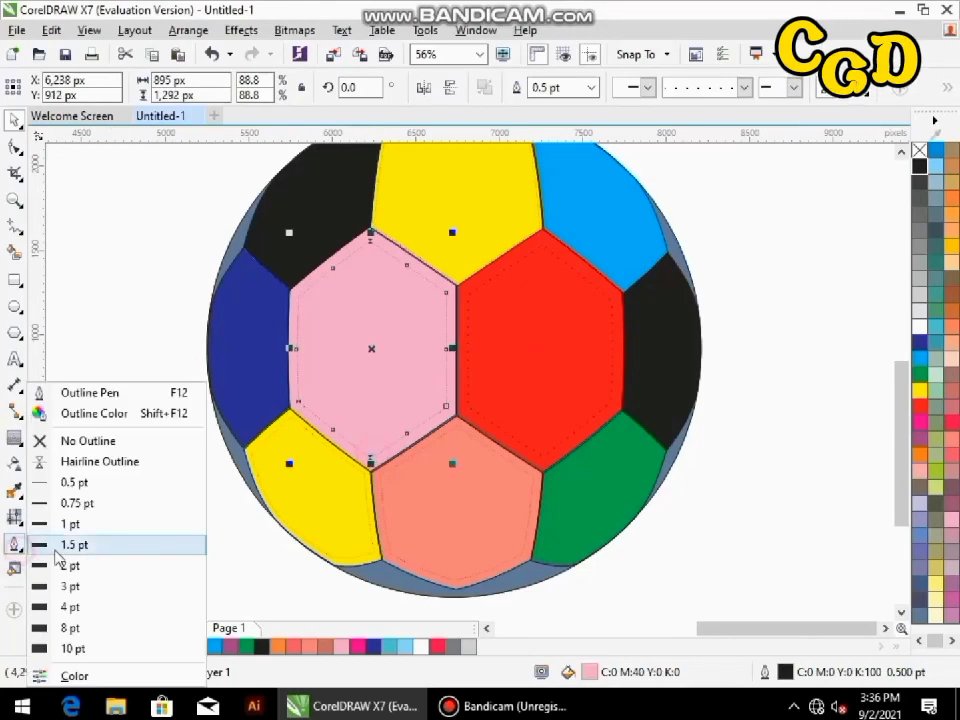
left_click(75, 566)
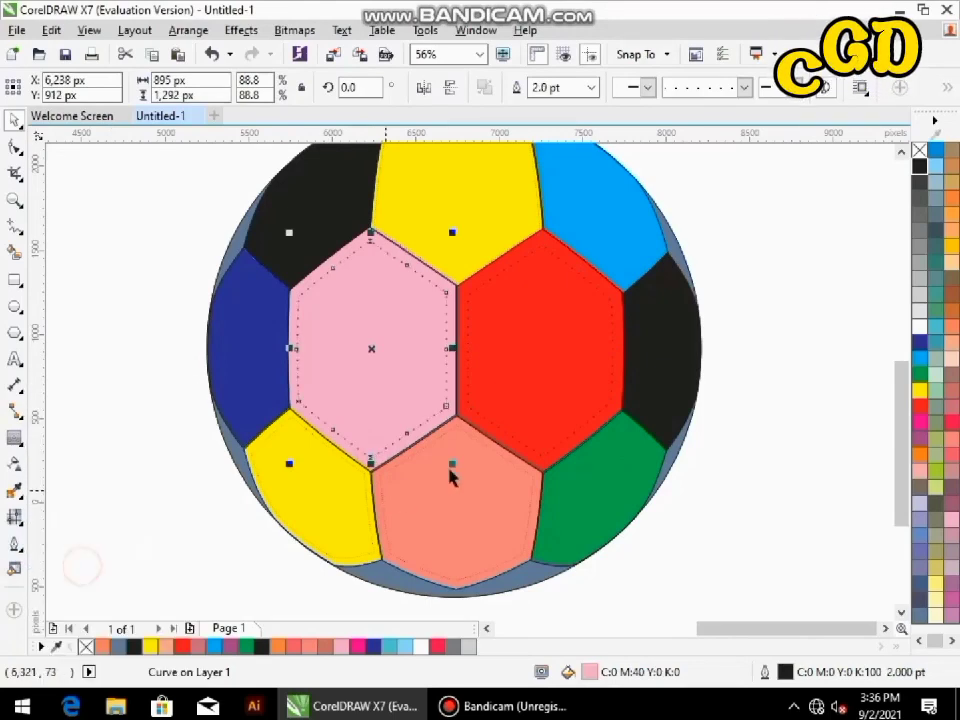
- Set the dotted outlines of the inner salmon copy and the upper yellow copy to 2 pt, then deselect
left_click(502, 465)
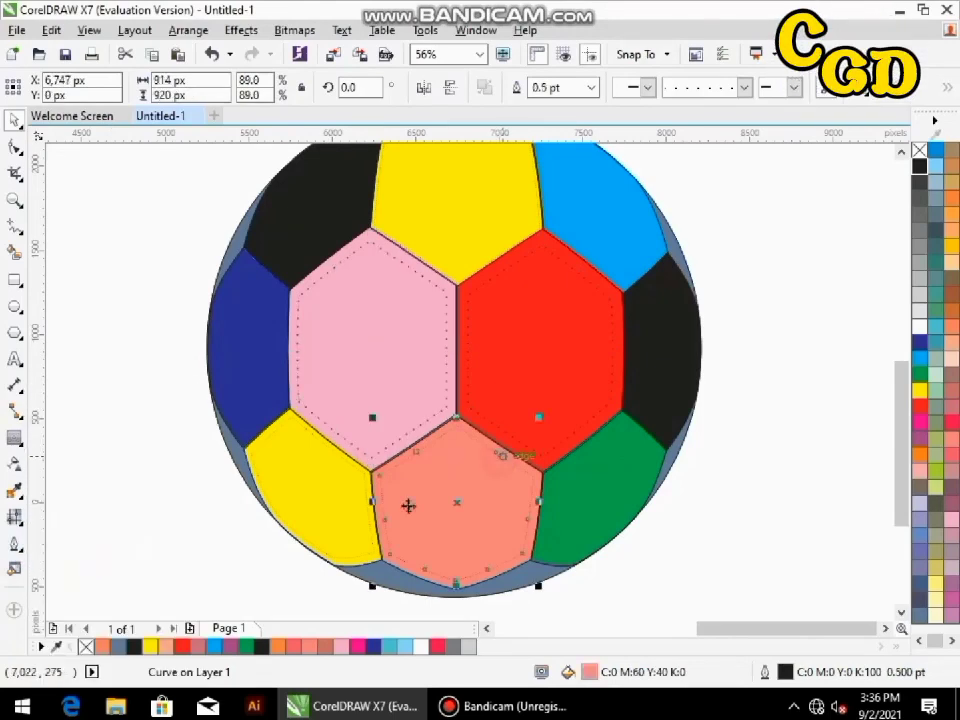
left_click(16, 548)
left_click(75, 566)
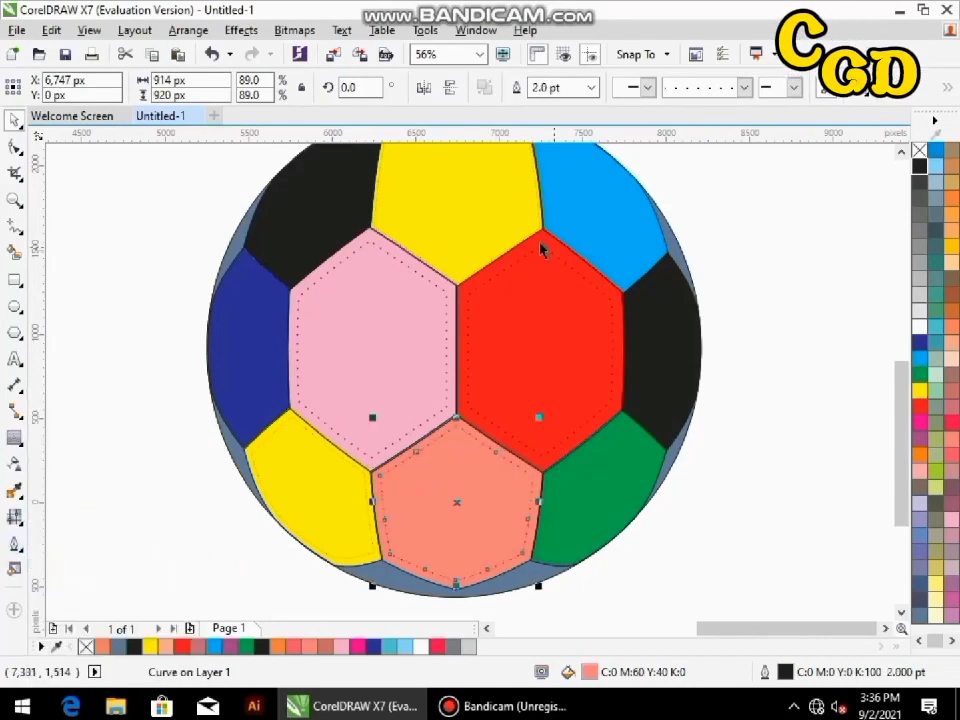
left_click(446, 284)
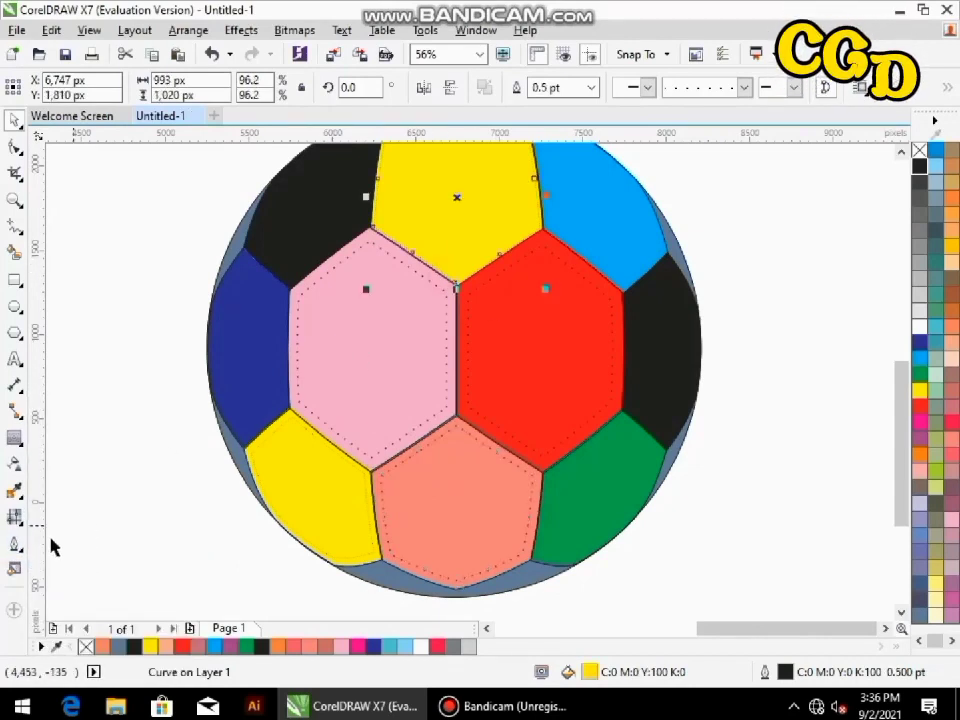
left_click(14, 543)
left_click(72, 566)
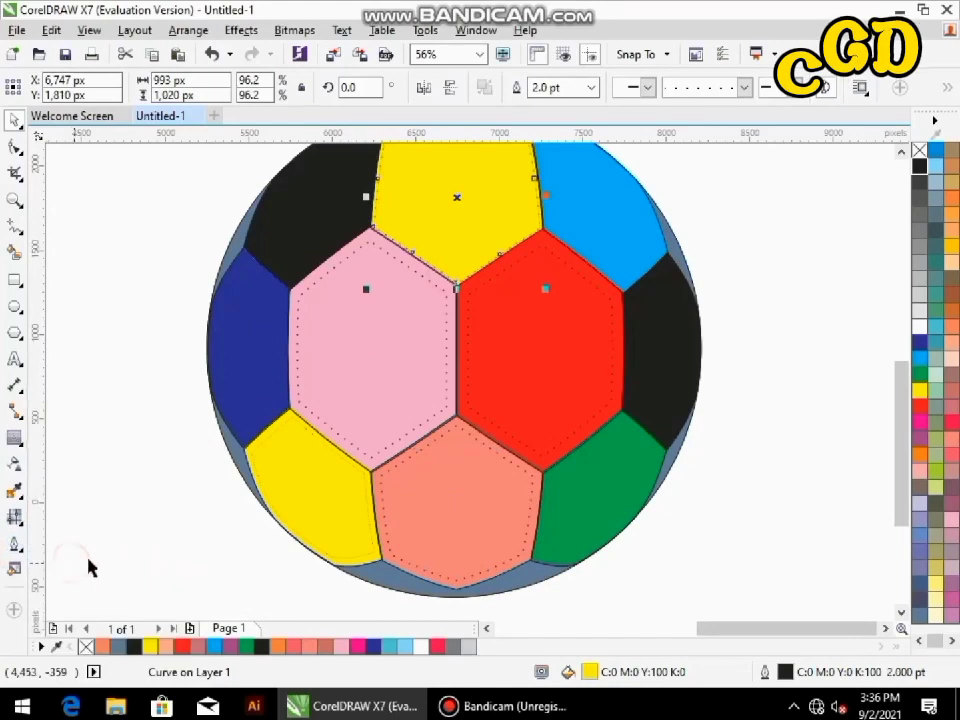
left_click(187, 537)
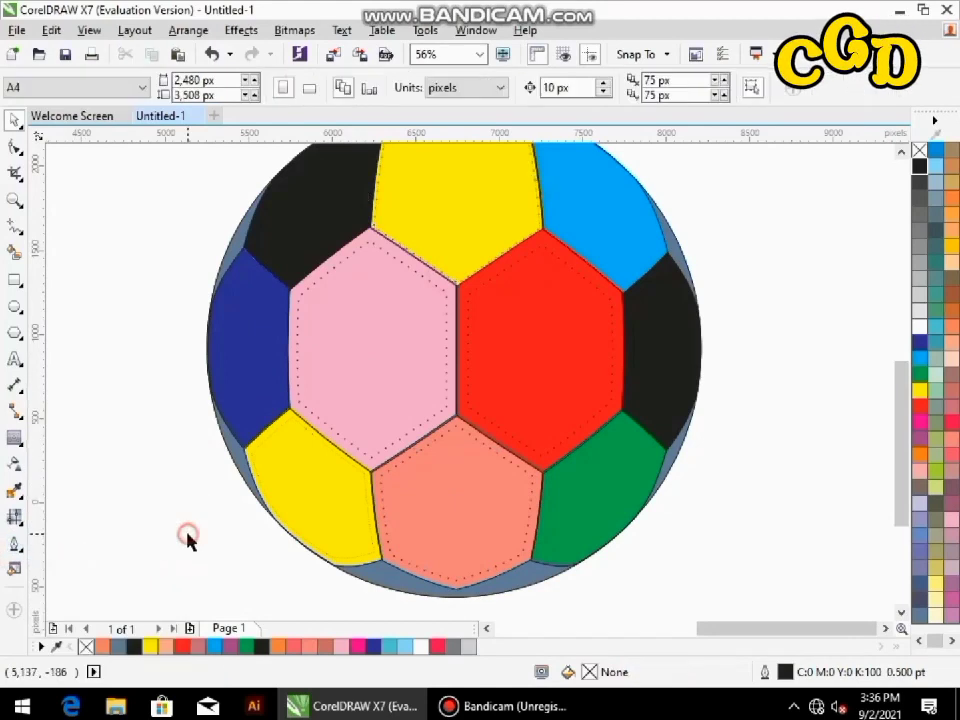
- Set the dotted outline of the lower-left yellow panel's inner copy to 2 pt and clear the selection
left_click(370, 556)
left_click(14, 543)
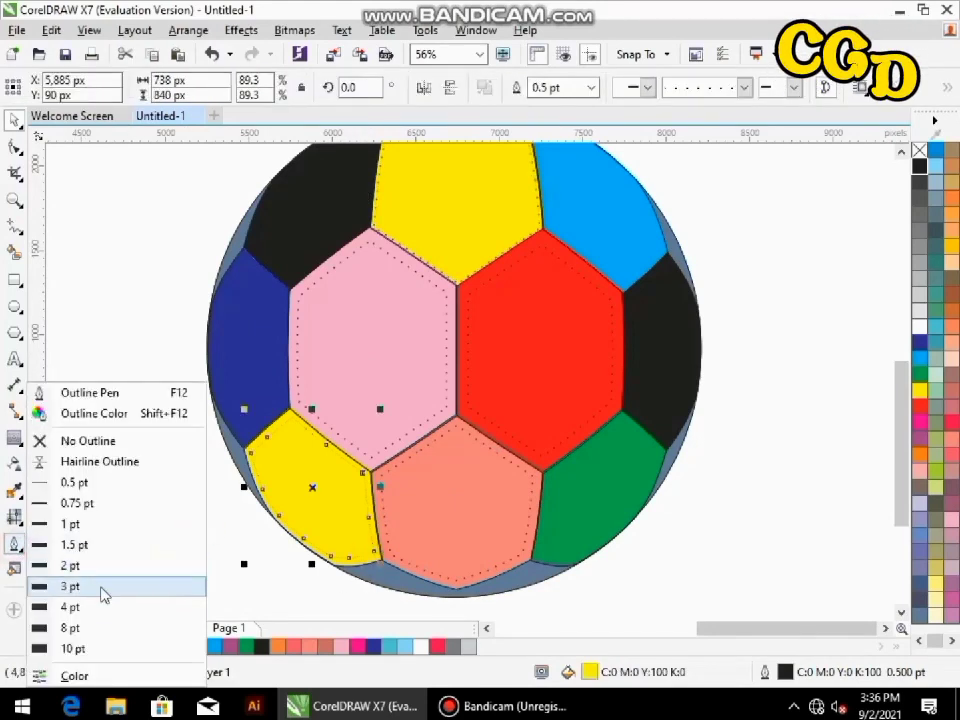
left_click(79, 566)
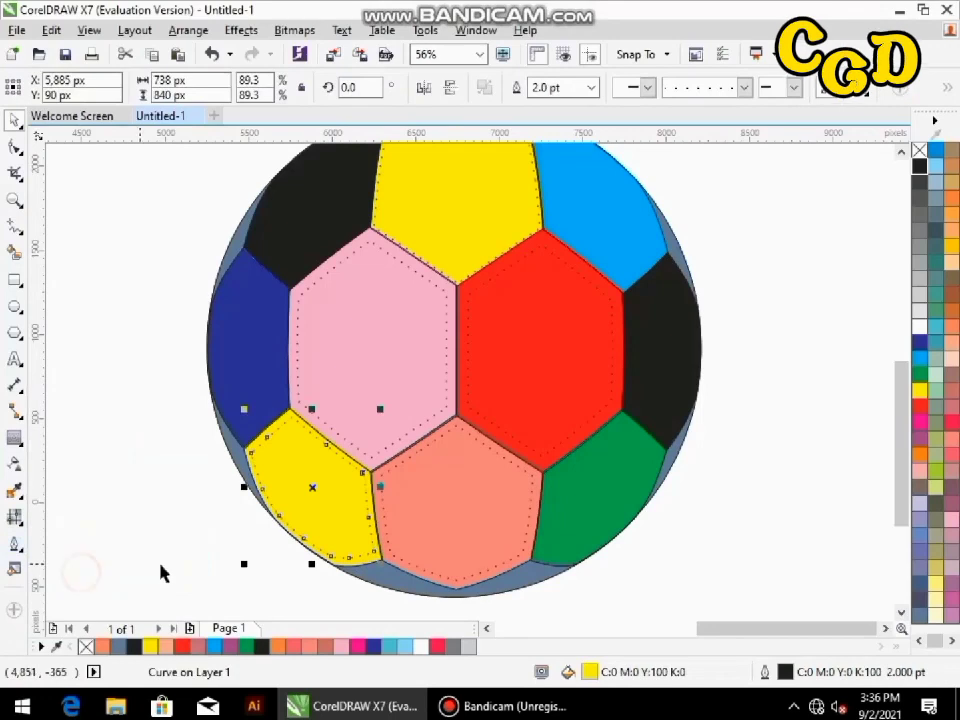
left_click(476, 275)
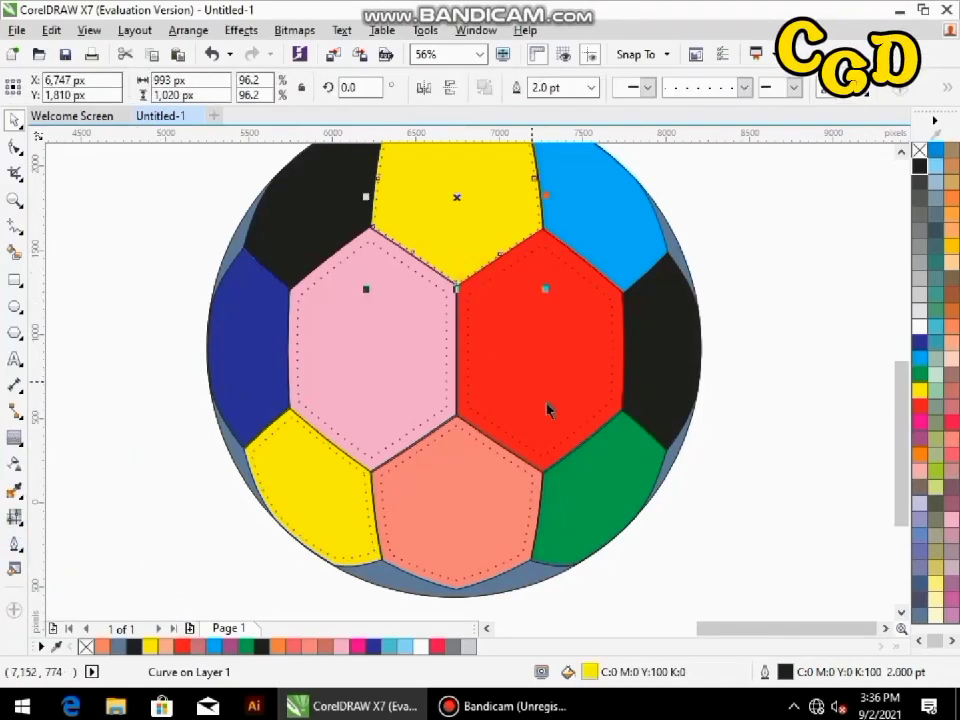
left_click(677, 546)
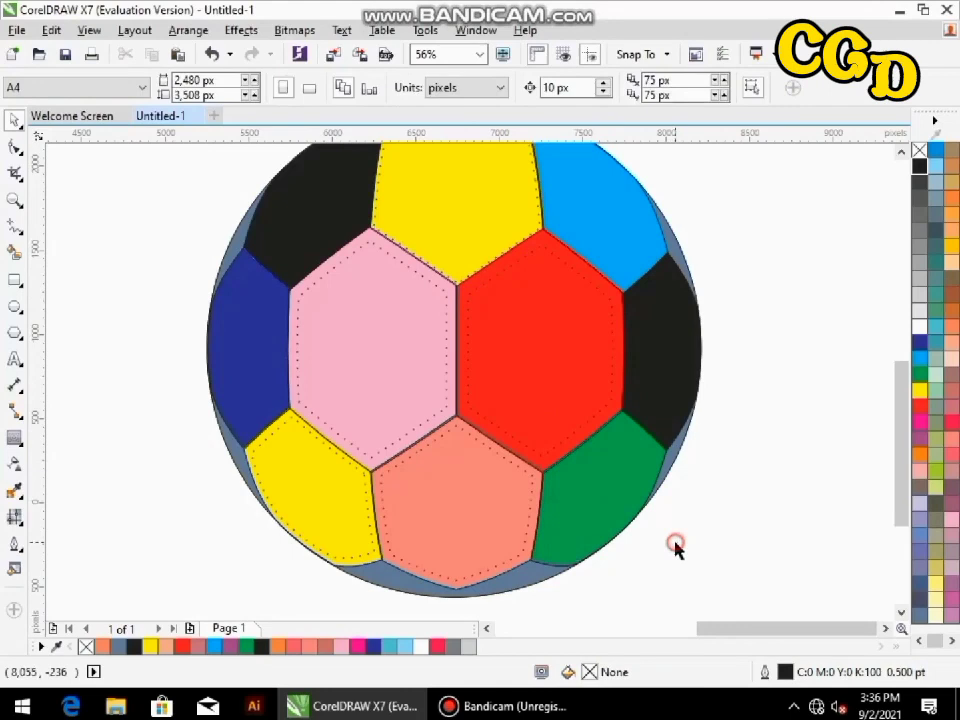
- Add a copy of the green panel scaled to about 90.8% from its lower-right corner and give it a 3 pt outline
left_click(594, 515)
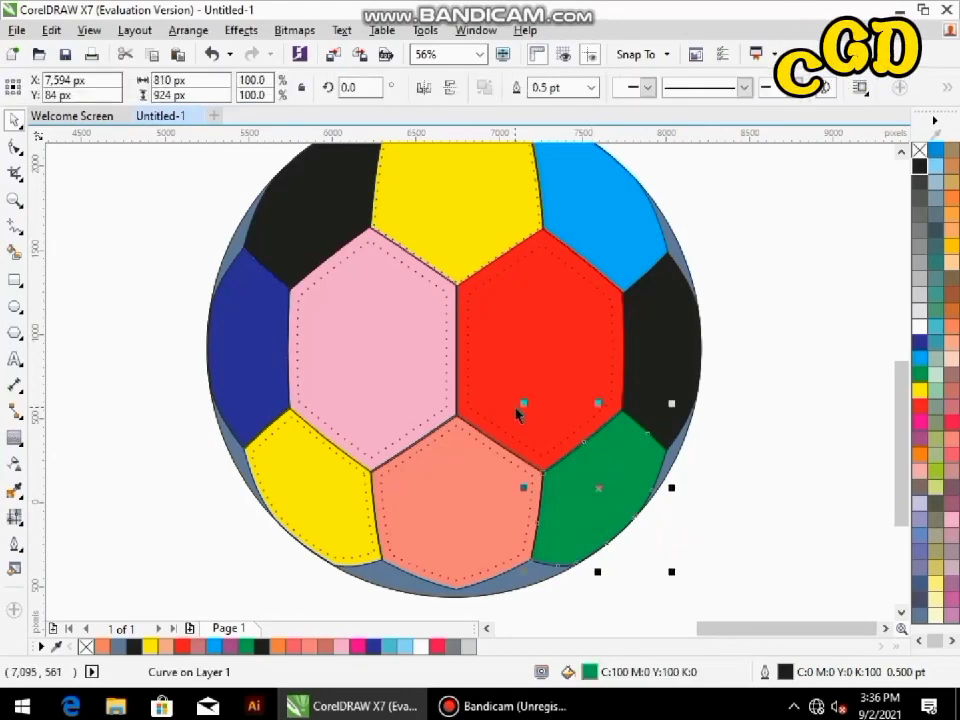
mouse_move(524, 402)
left_mouse_down()
mouse_move(549, 413)
mouse_move(538, 399)
mouse_move(538, 407)
left_mouse_up()
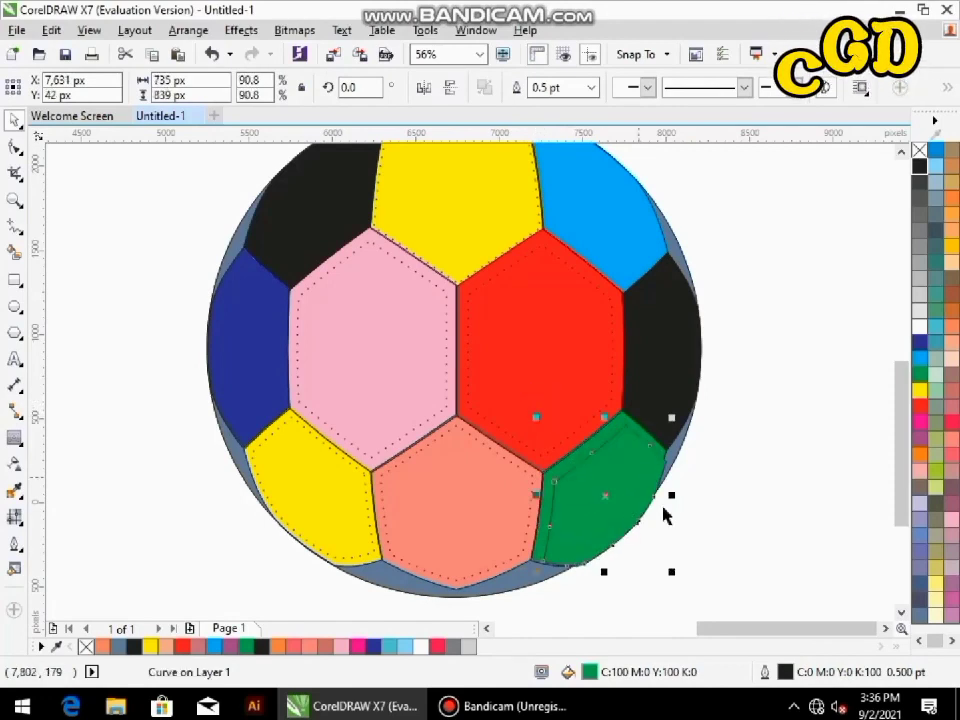
left_click(14, 544)
left_click(86, 584)
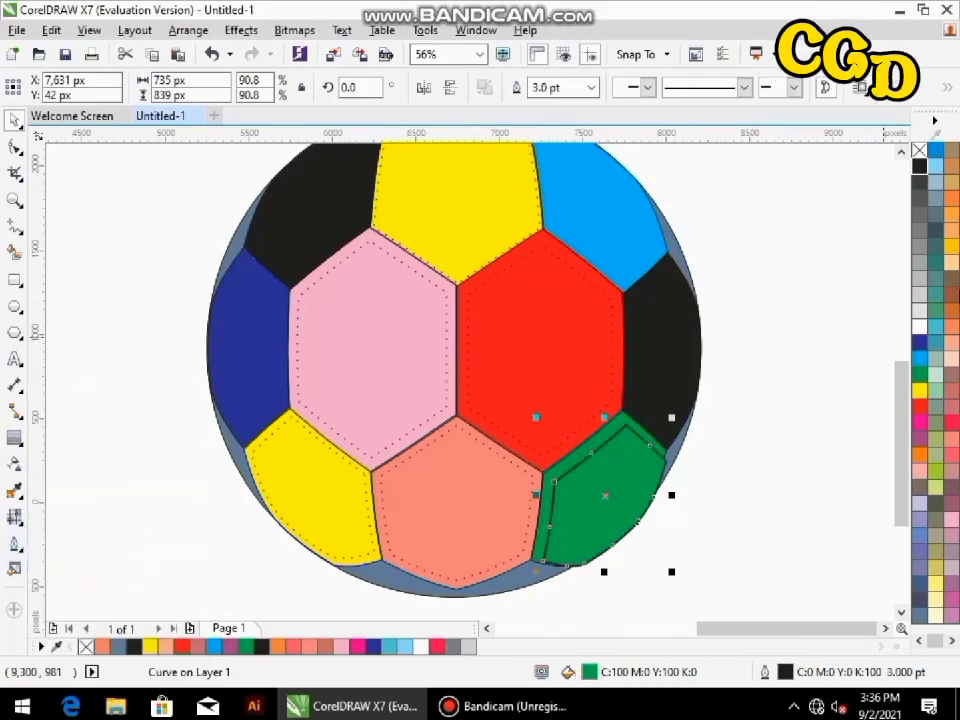
- Try a dashed outline on the inner green copy, settle on the widely spaced dotted style in white and deselect it
left_click(713, 91)
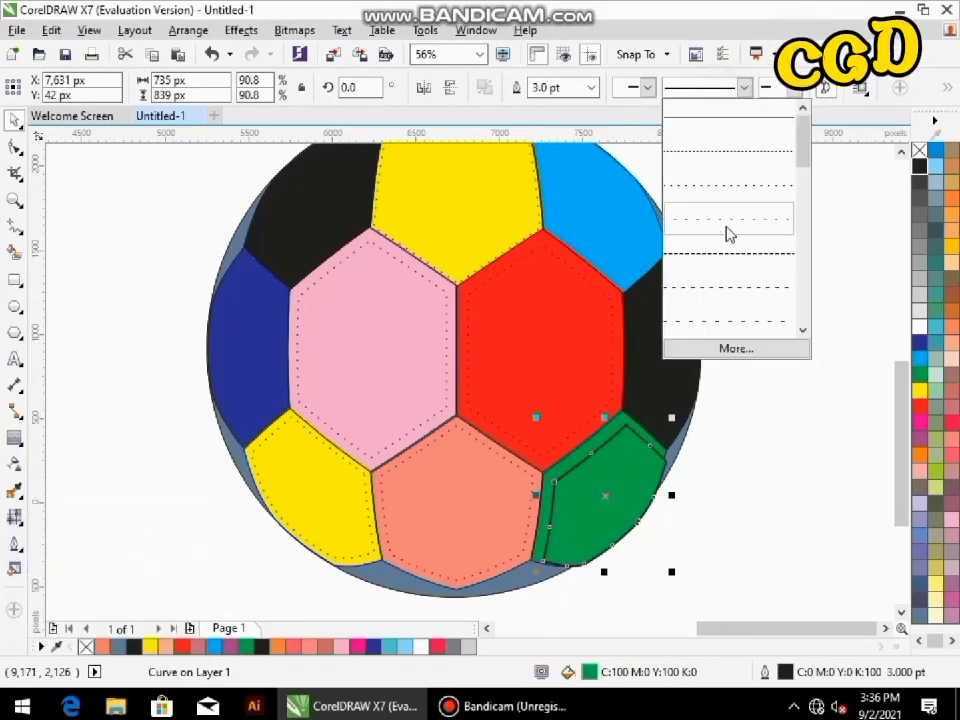
left_click(733, 288)
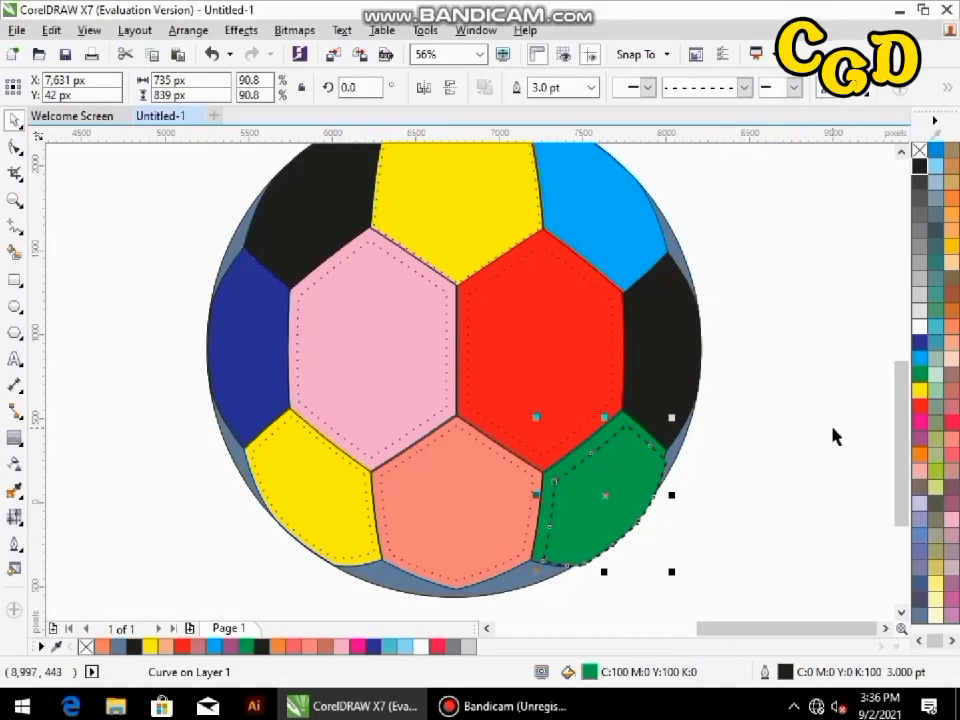
left_click(743, 88)
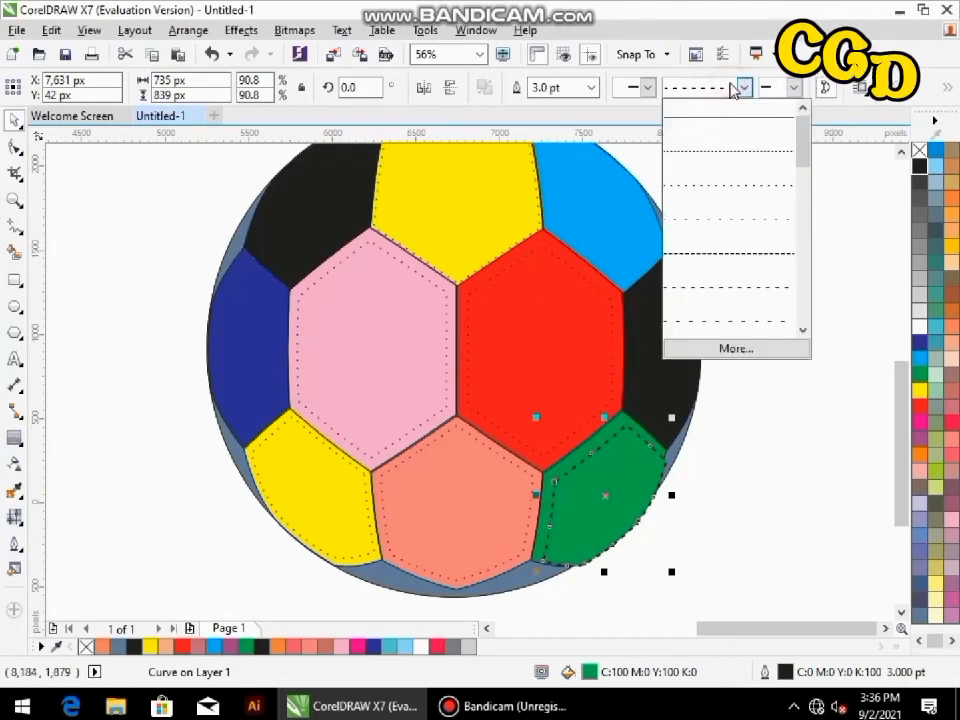
left_click(729, 229)
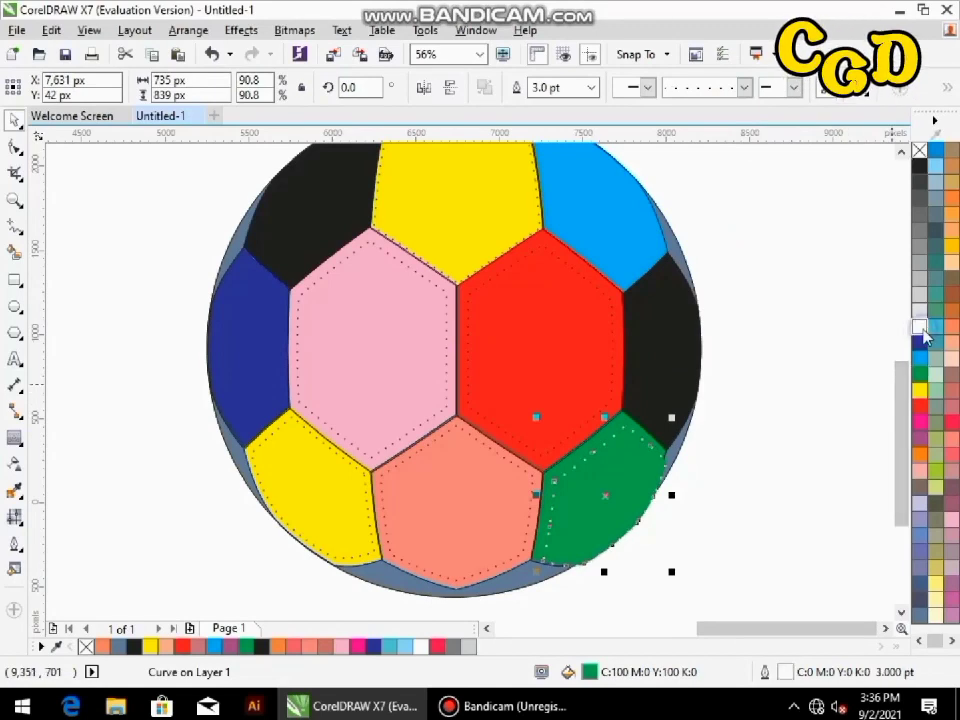
left_click(817, 397)
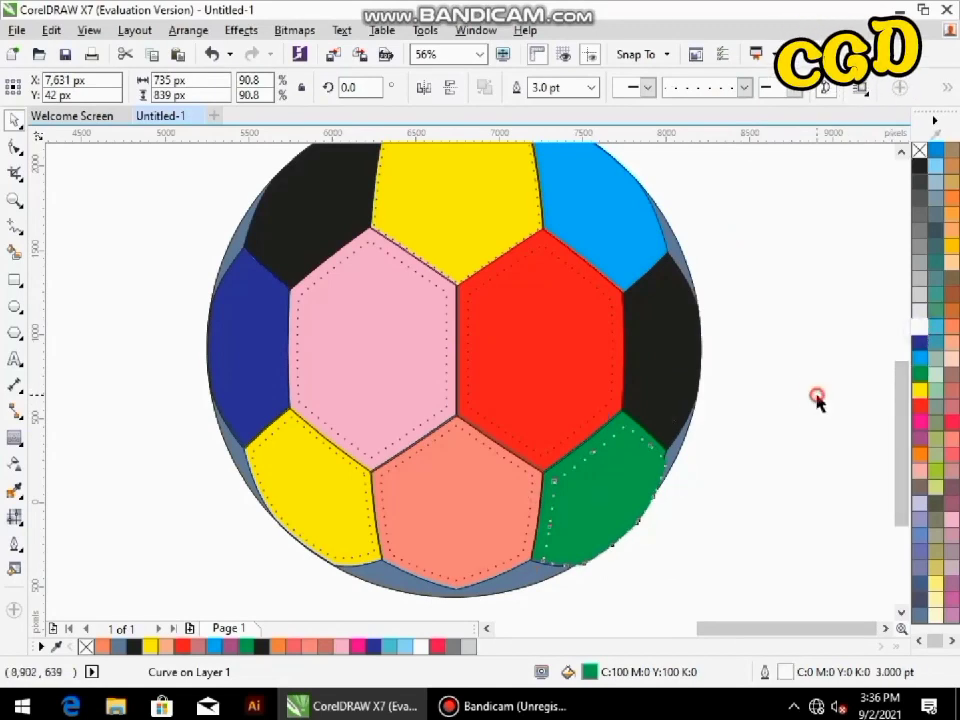
- Recolor the dotted outlines of the inner red, pink and salmon copies white
left_click(617, 390)
right_click(918, 327)
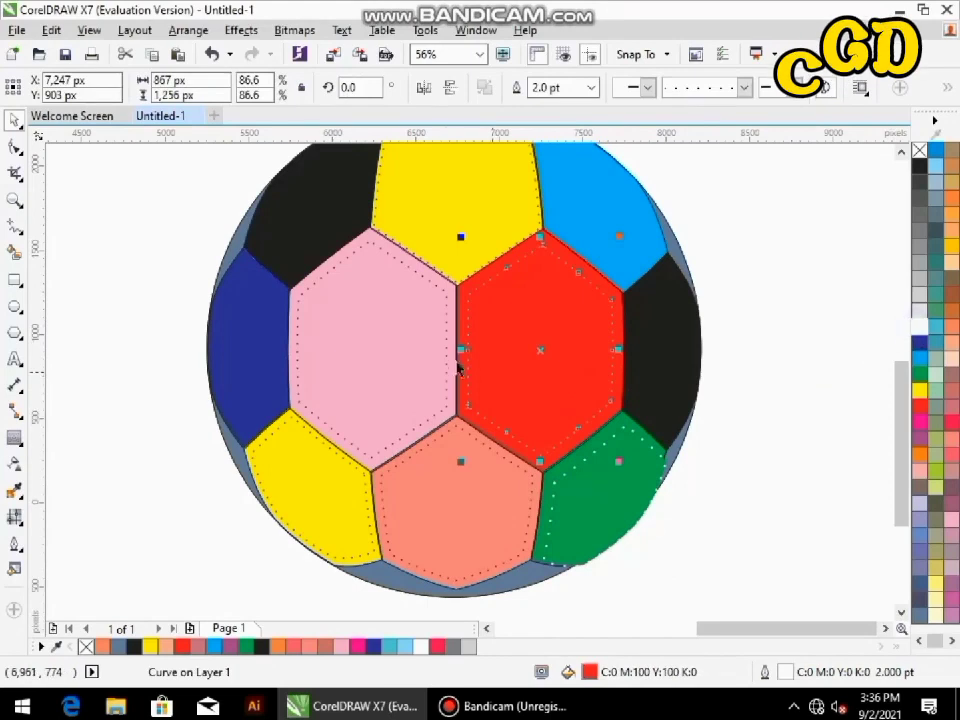
left_click(446, 298)
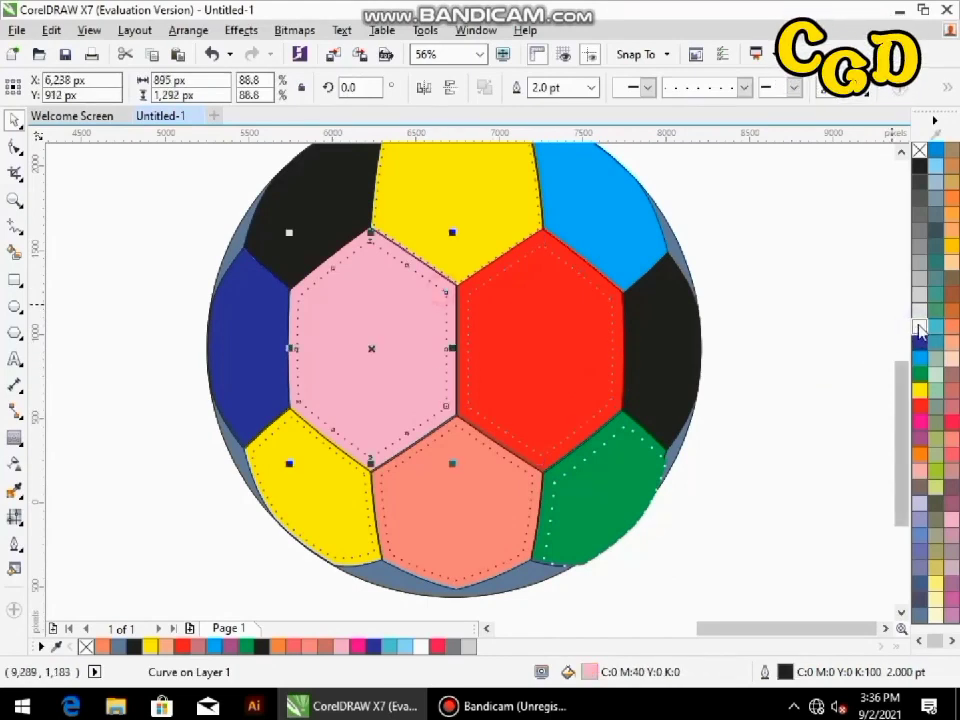
left_click(531, 478)
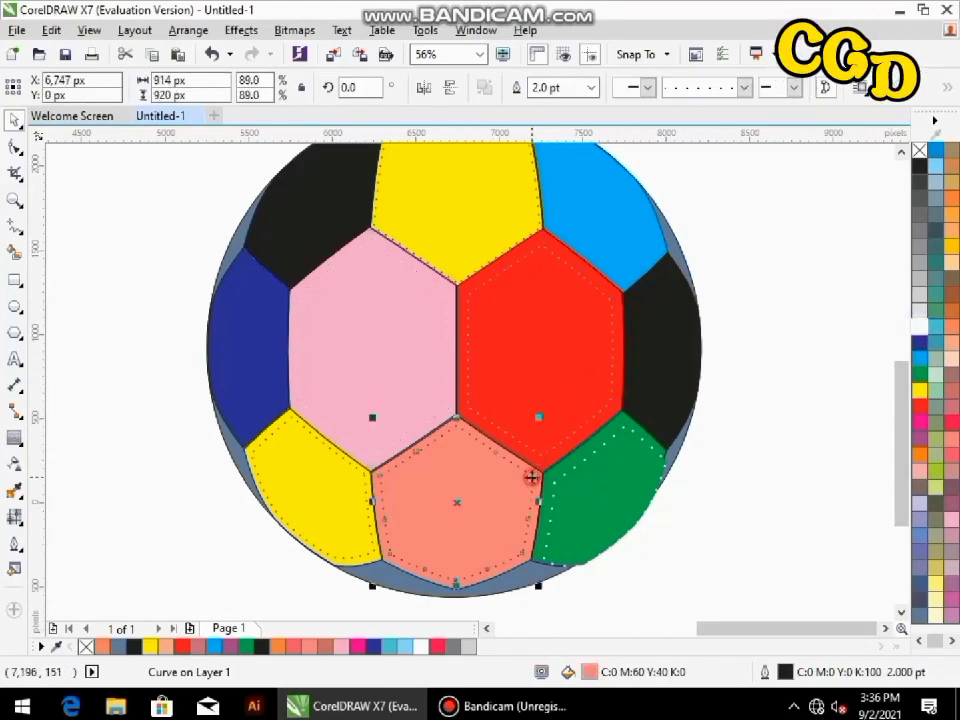
right_click(918, 327)
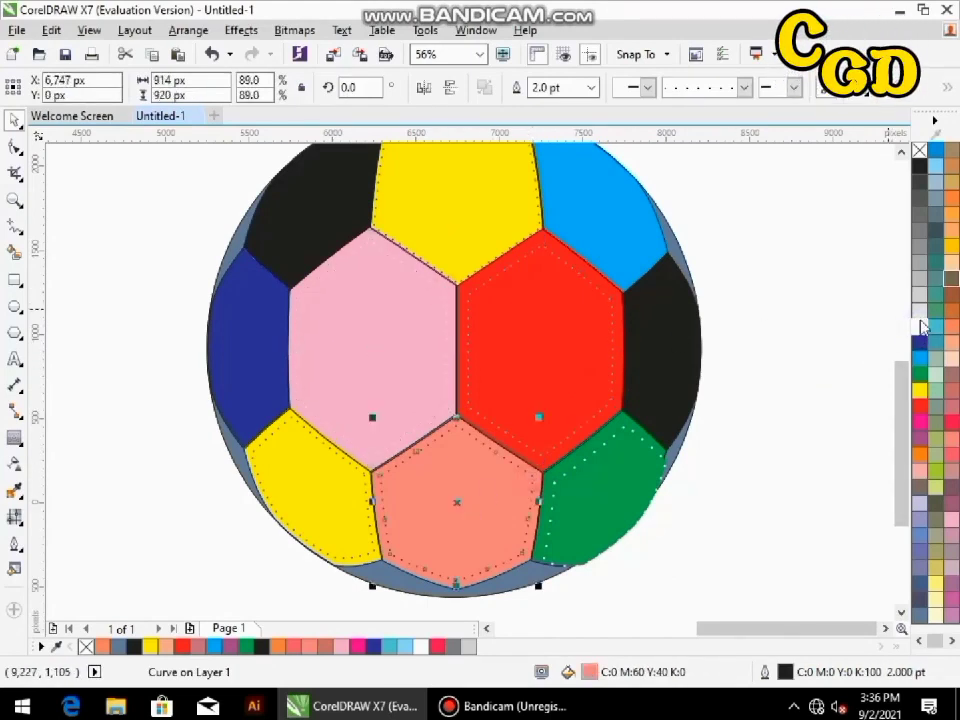
- Recolor the dotted outline of the upper yellow panel's inner copy white, then clear the selection
left_click(500, 262)
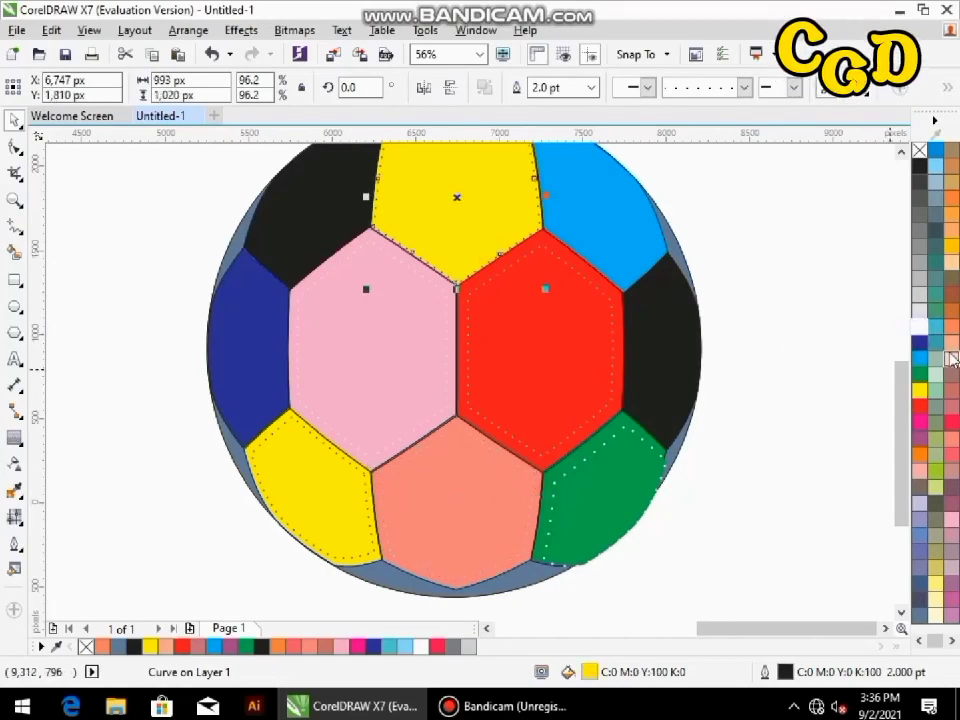
right_click(919, 330)
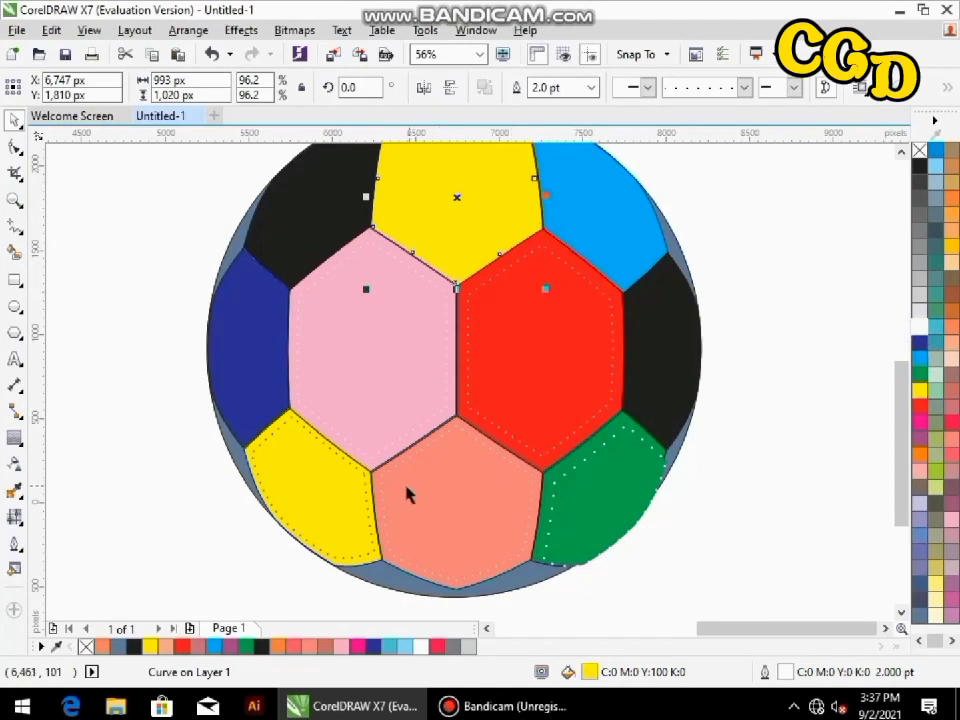
left_click(370, 525)
left_click(808, 430)
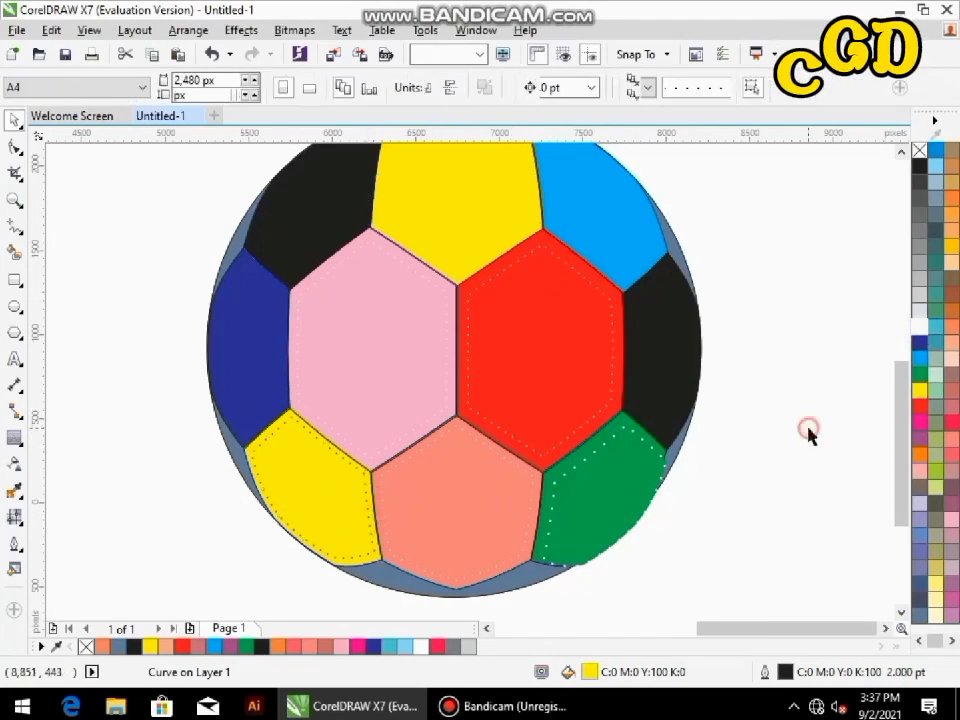
left_click(771, 427)
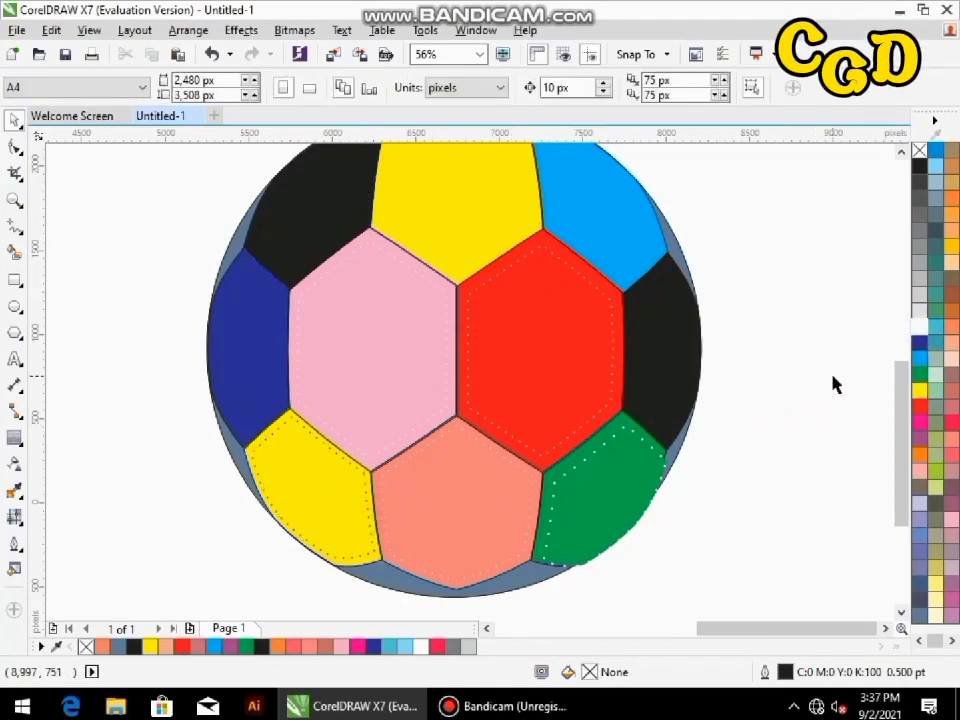
scroll(836, 385, "down", 2)
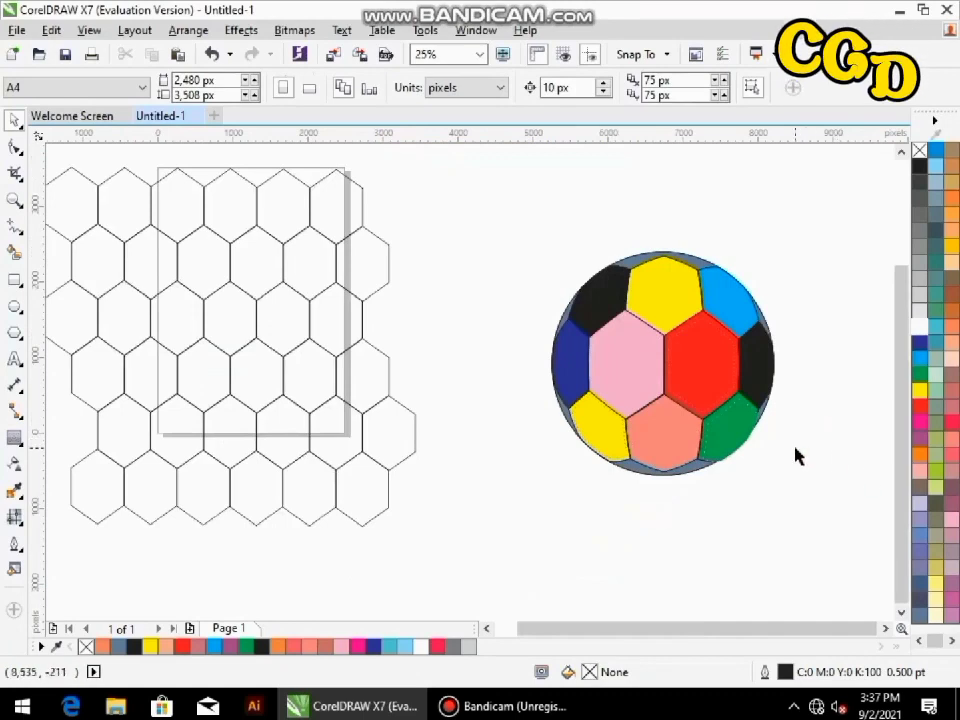
left_click(887, 630)
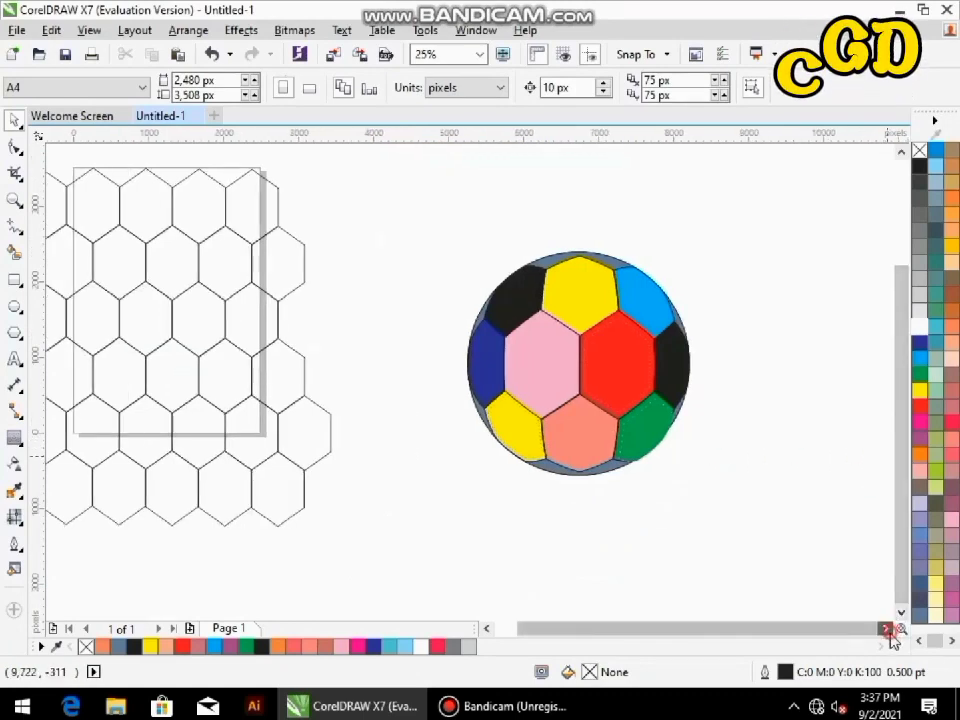
left_click(887, 630)
left_click(887, 630)
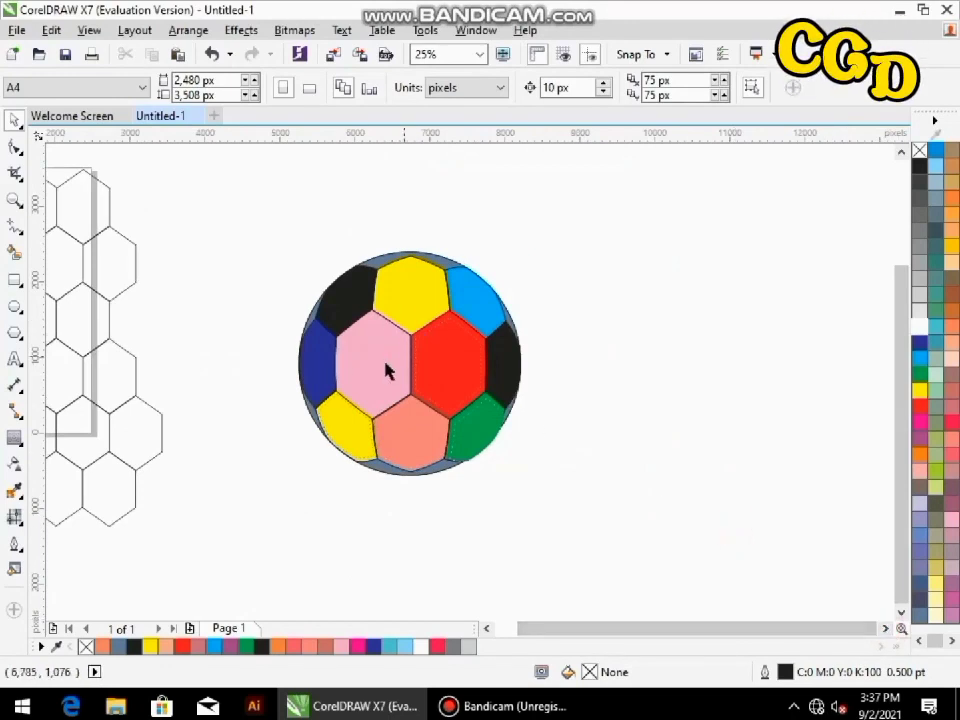
left_click_drag(257, 238, 625, 540)
left_click_drag(255, 197, 662, 491)
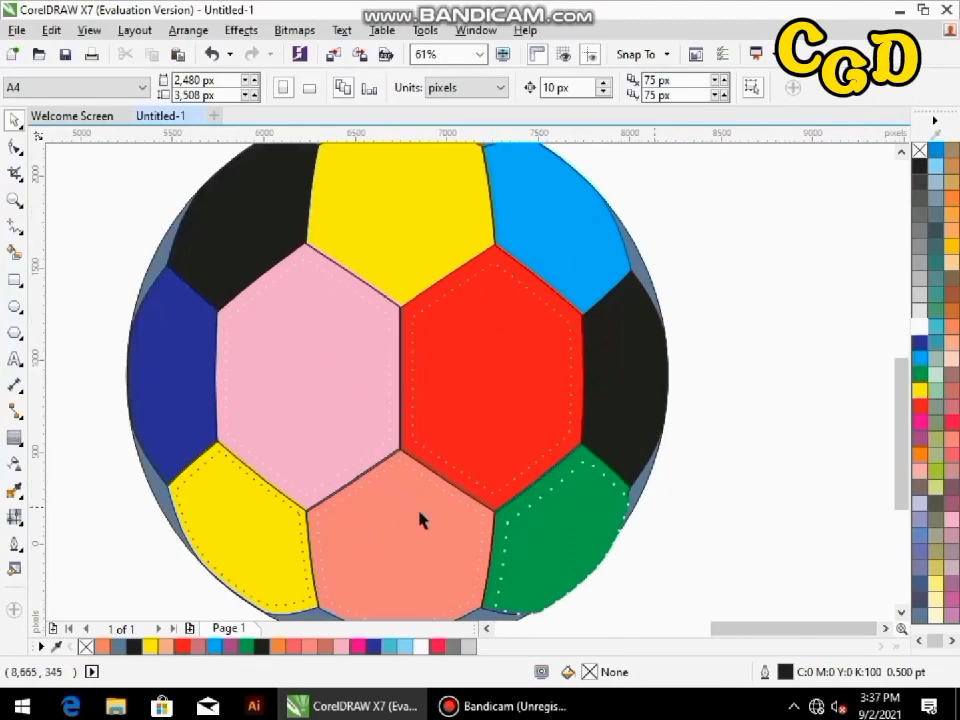
left_click(14, 119)
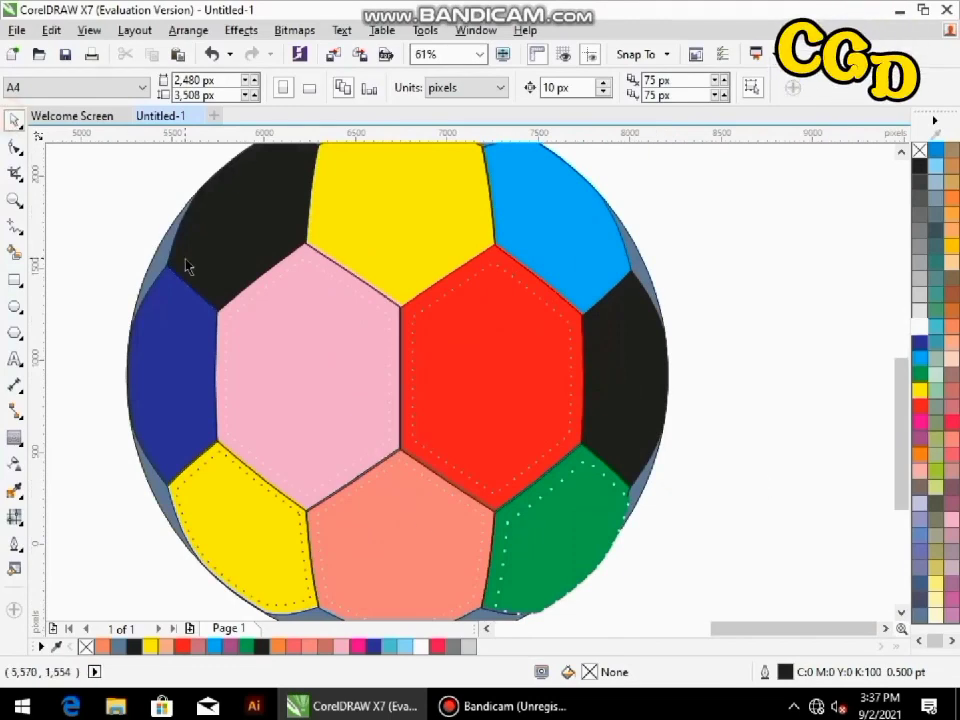
scroll(184, 259, "down", 2)
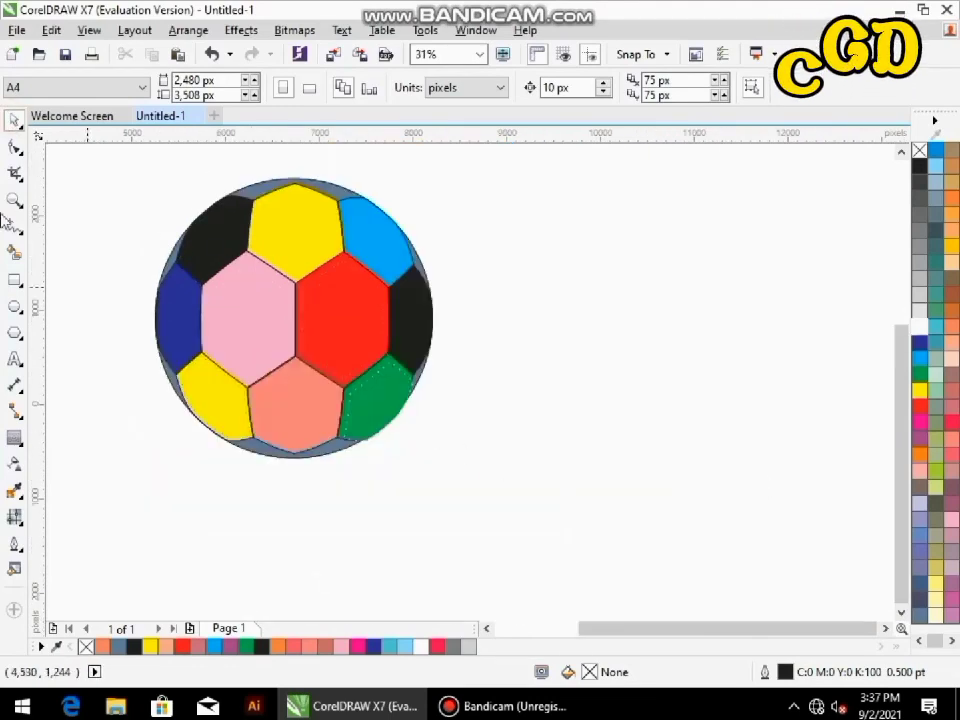
left_click(15, 121)
left_click(493, 461)
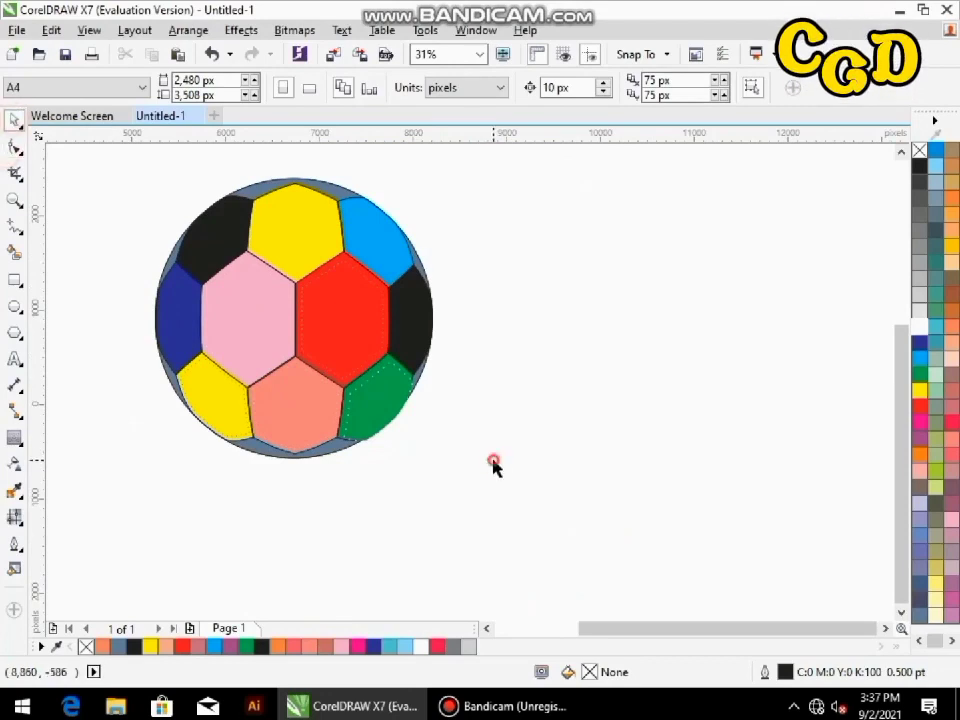
- Select all objects of the soccer ball and thicken their outlines, trying 2 pt and then 3 pt
left_click_drag(184, 177, 455, 410)
left_click(118, 289)
left_click_drag(116, 156, 501, 491)
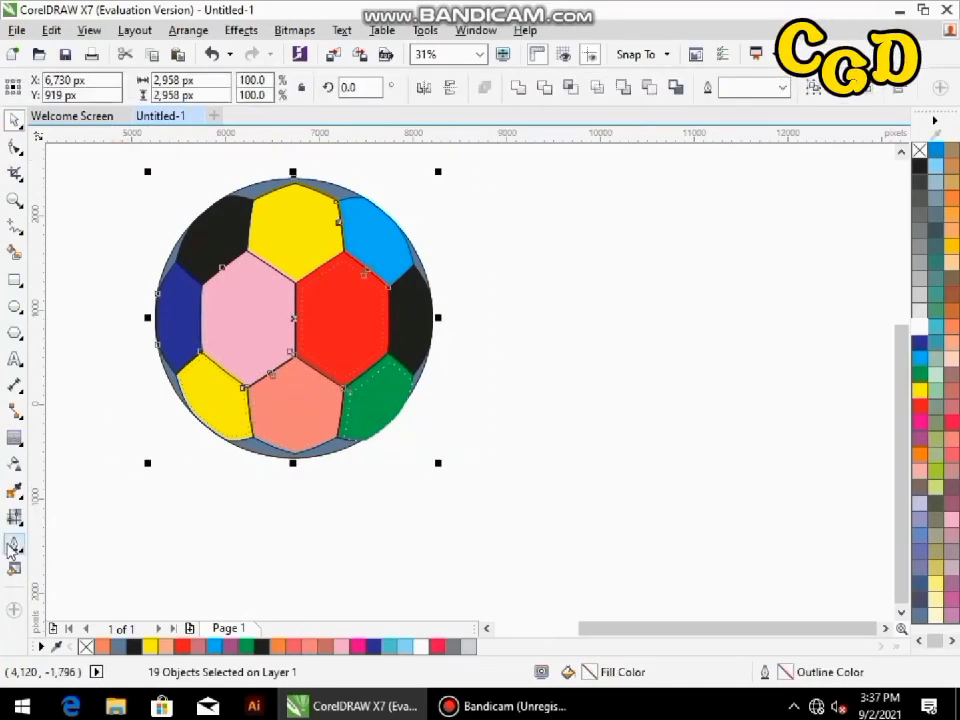
left_click(13, 543)
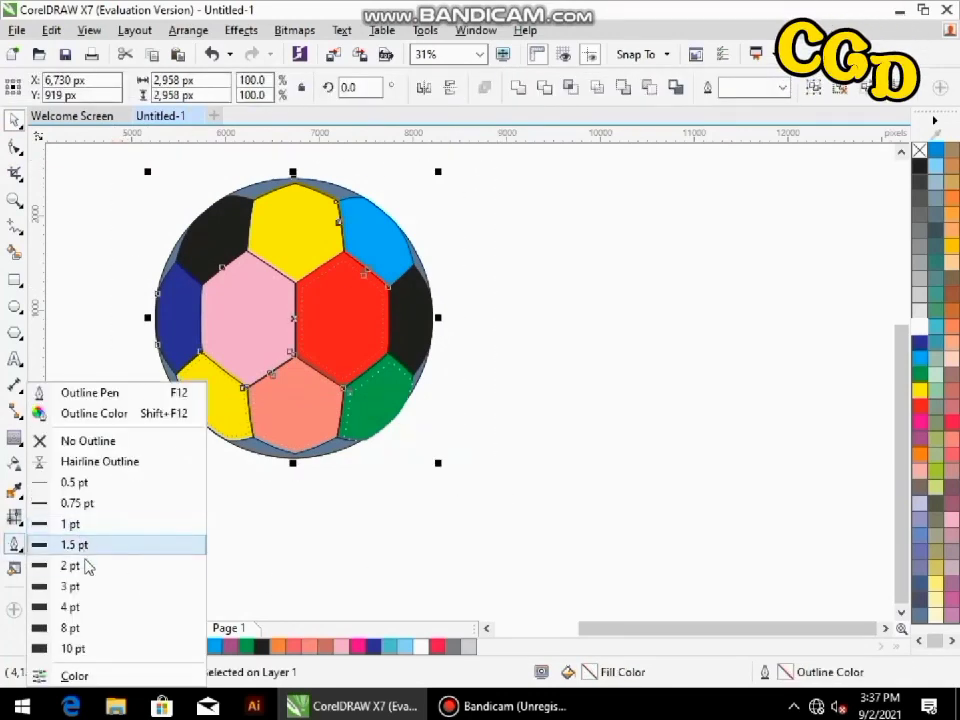
left_click(85, 567)
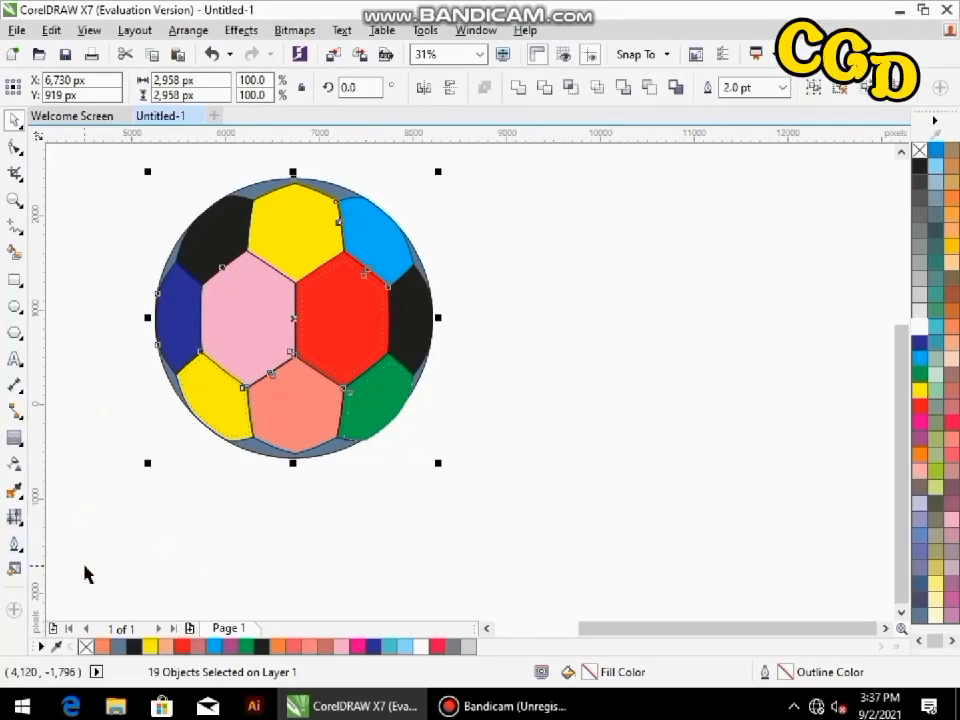
left_click(13, 543)
left_click(60, 590)
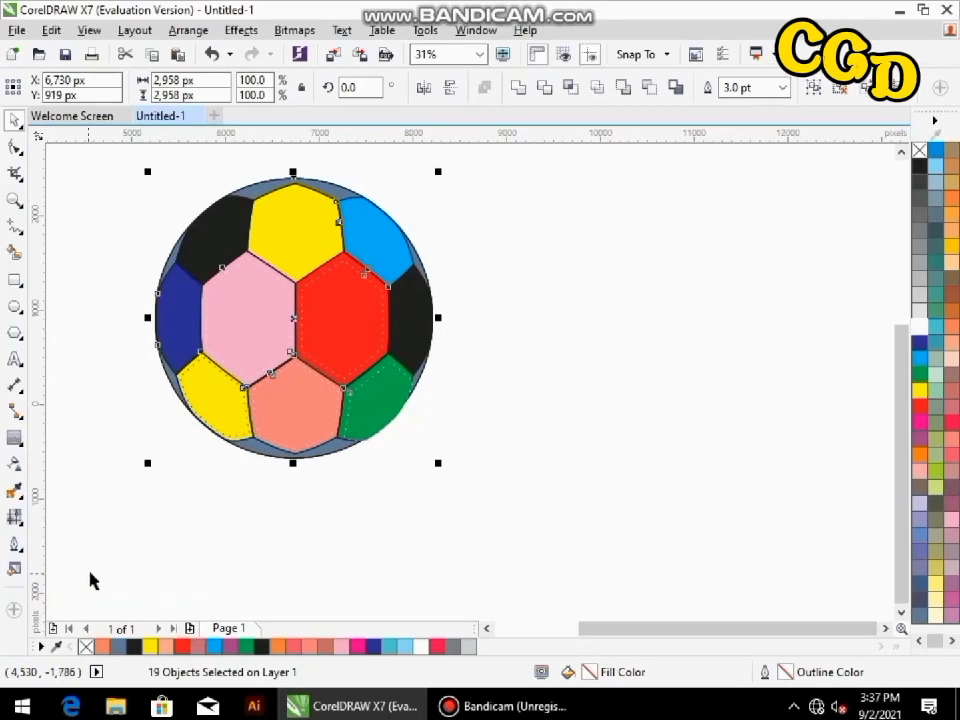
left_click(13, 543)
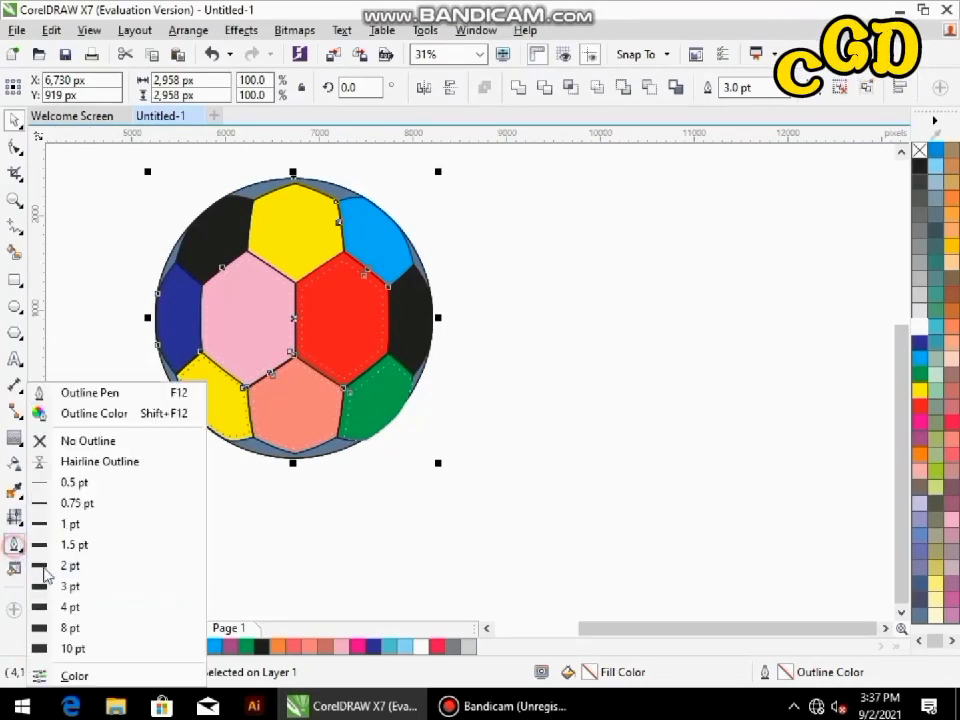